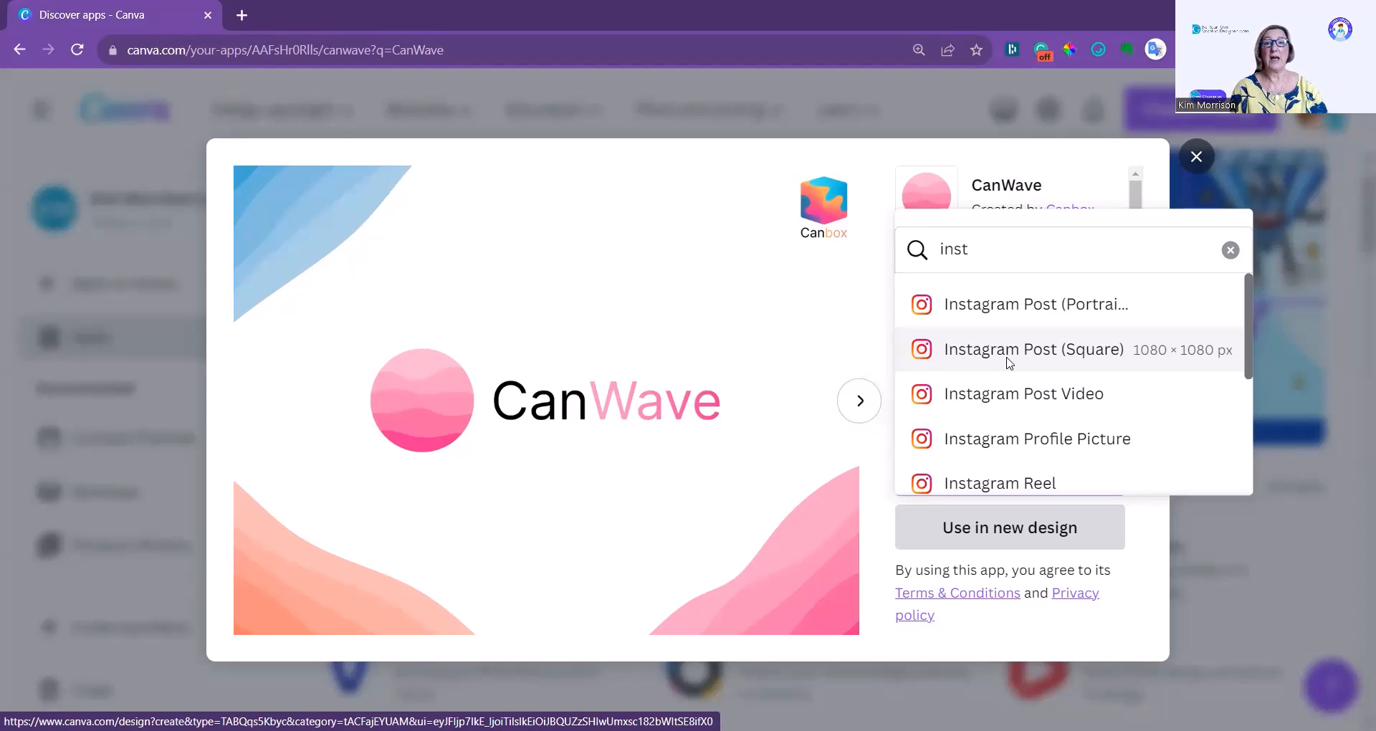
Create an Instagram Post (Square) design with CanWave, trying the Gradient wave type before choosing Line.
click(1008, 363)
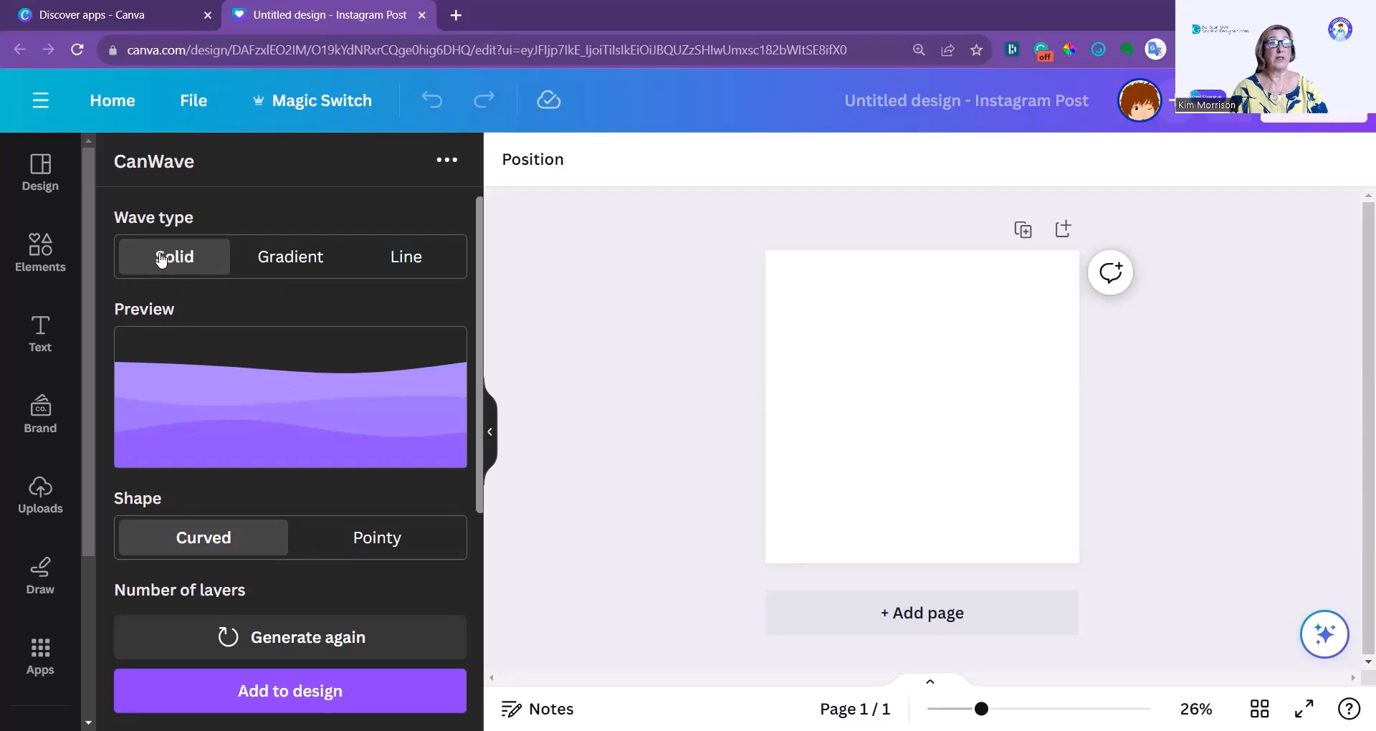
click(300, 265)
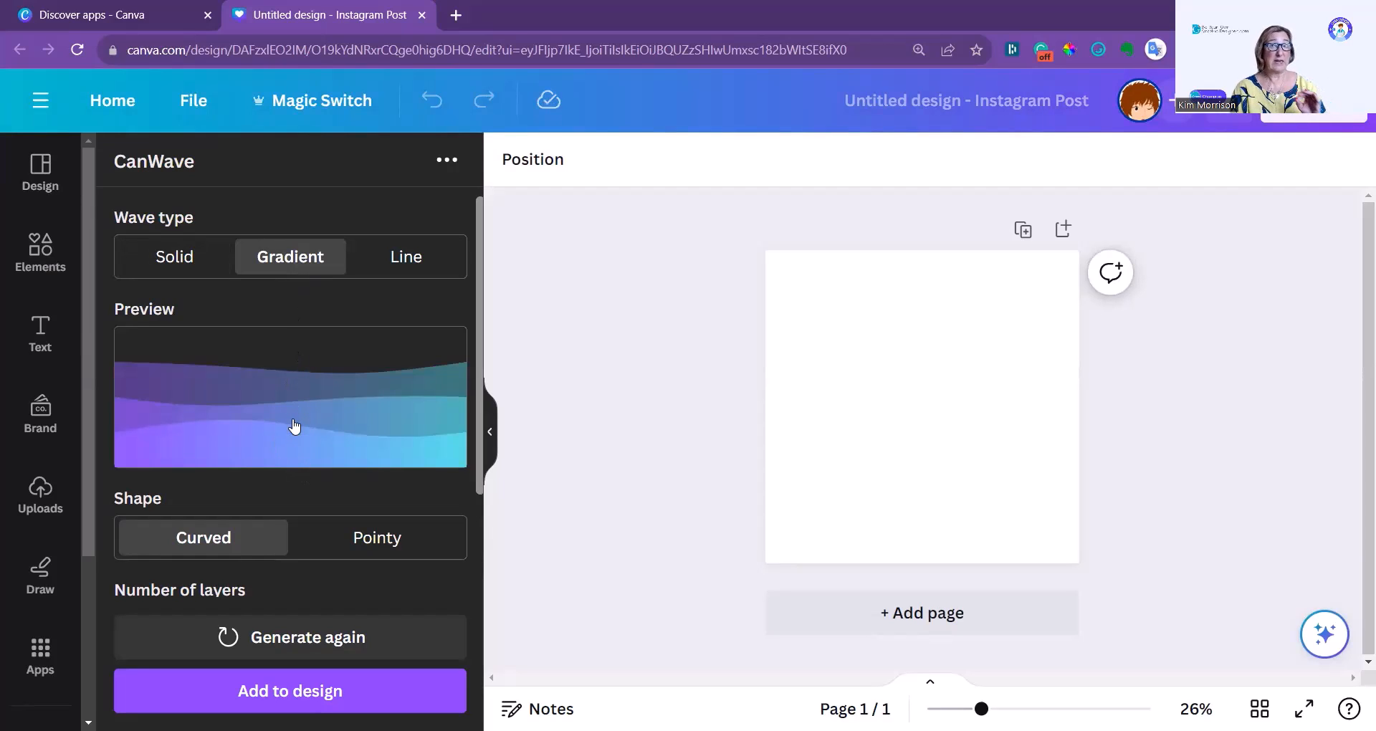
click(428, 266)
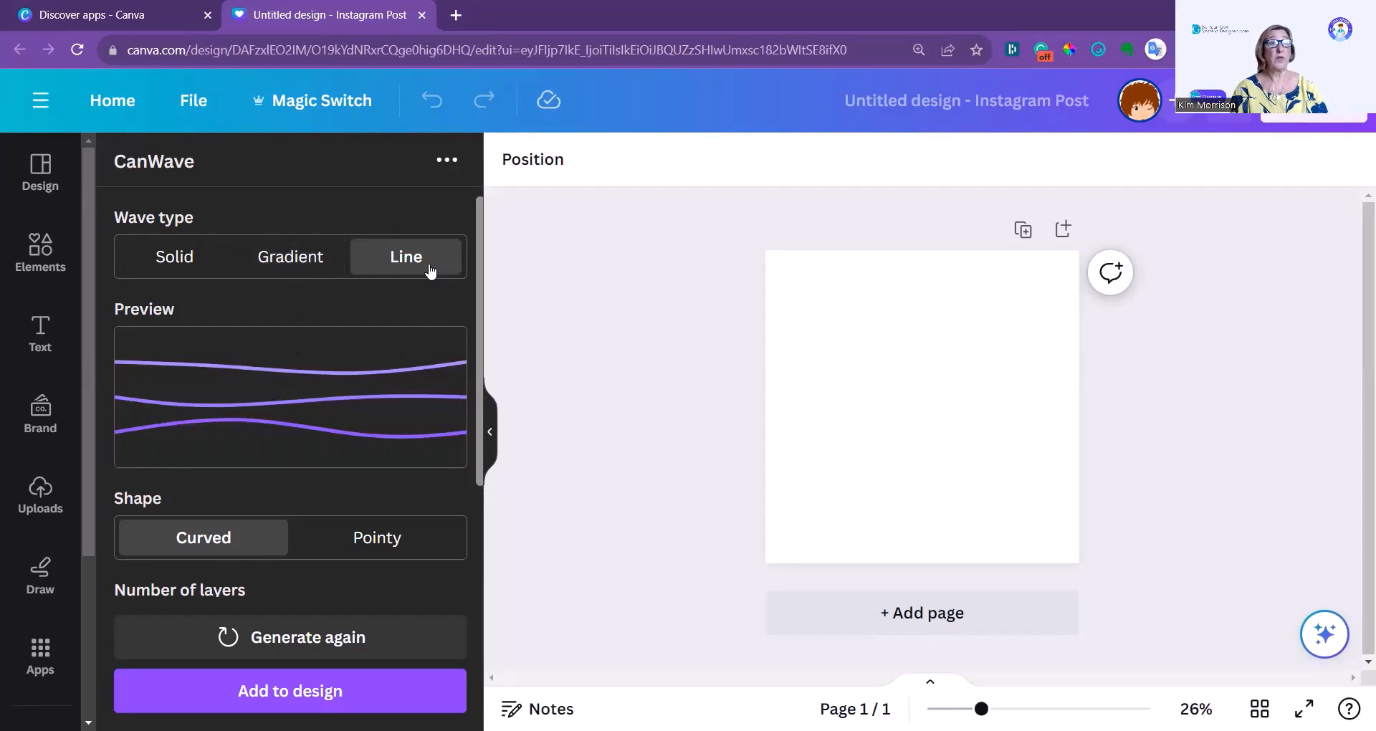
Set the line wave's shape to Pointy.
scroll(258, 418, down, 1)
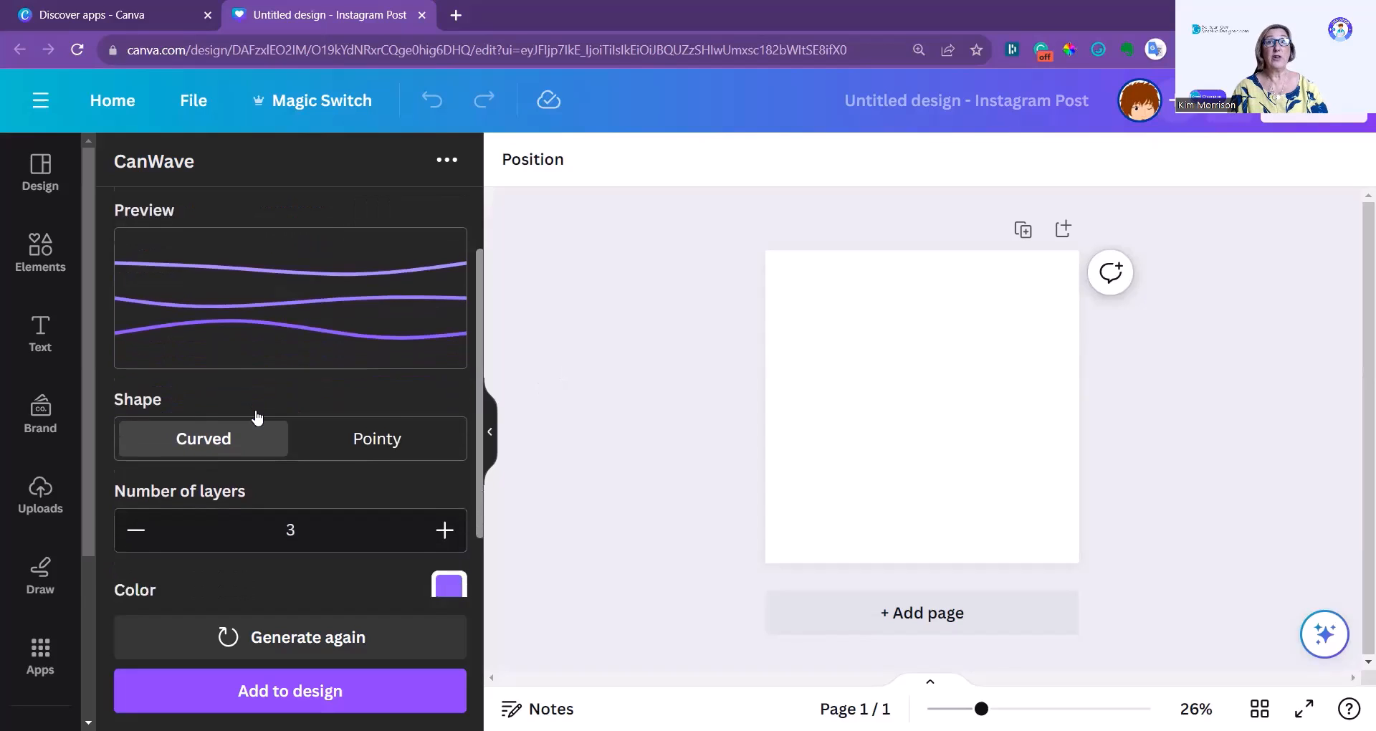
scroll(258, 418, down, 1)
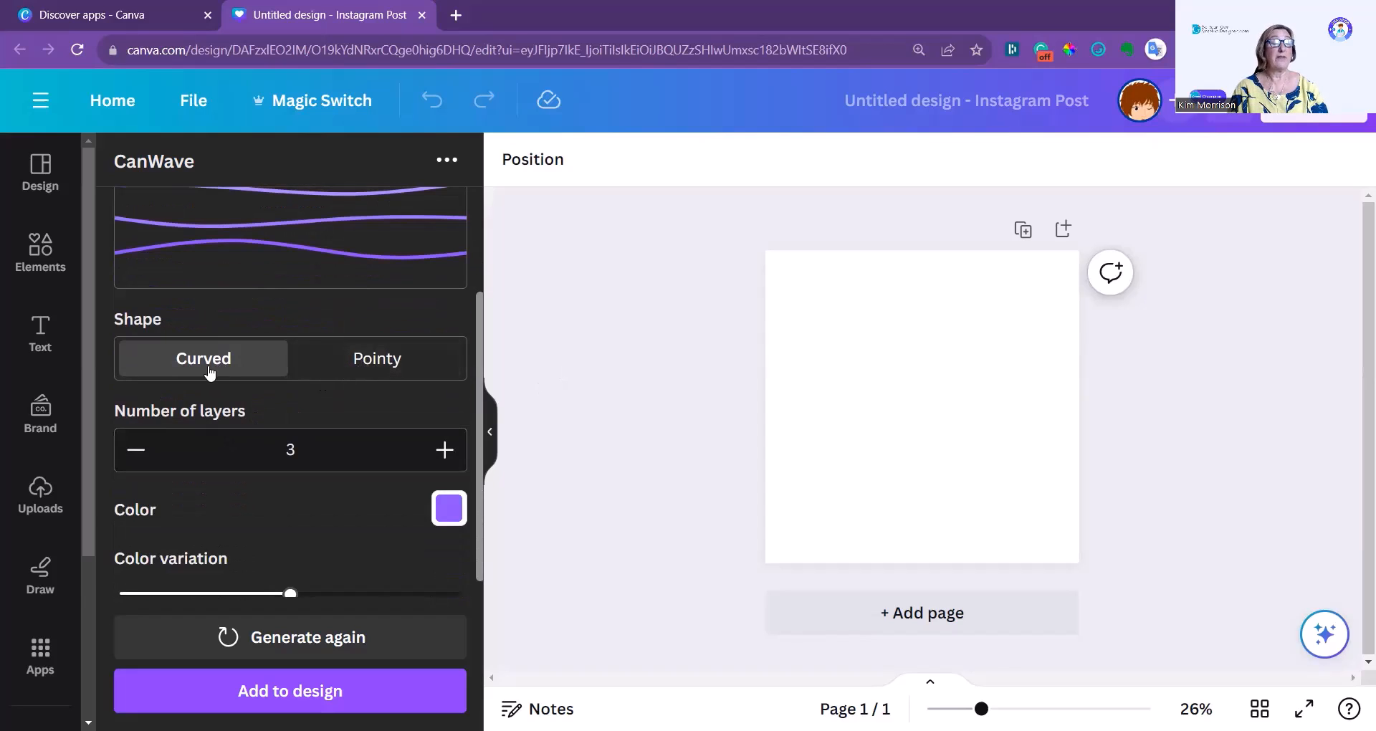
scroll(213, 424, up, 1)
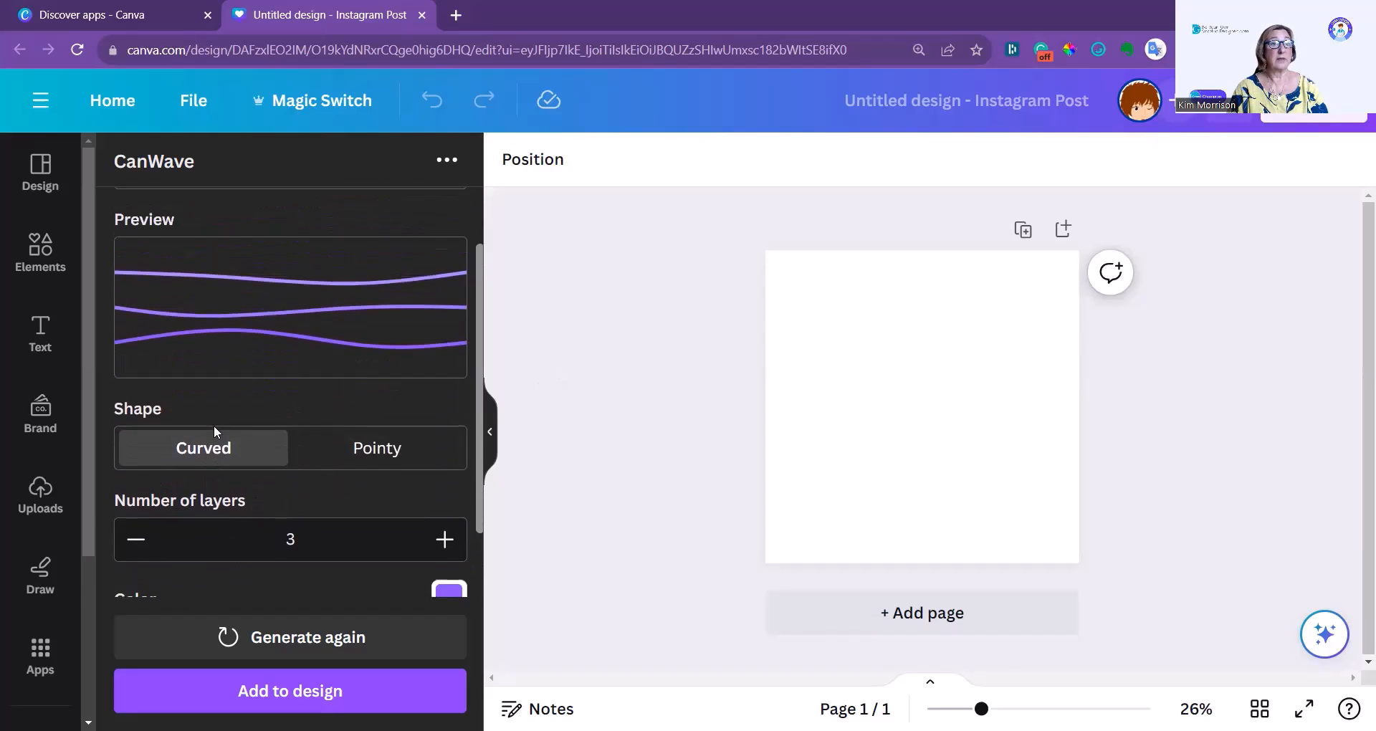
click(392, 449)
Reduce the pointy wave's number of layers to 1, and raise it to 5.
scroll(391, 449, down, 1)
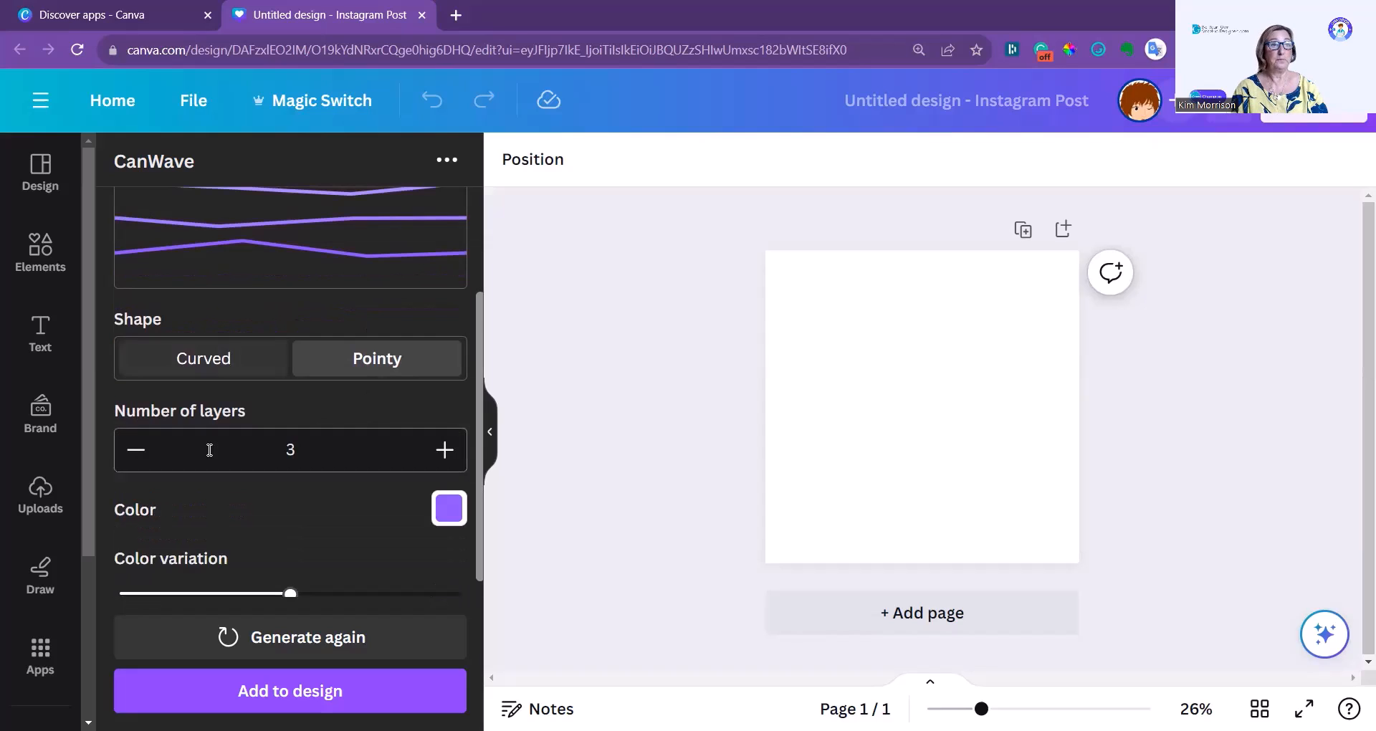
click(445, 449)
click(444, 449)
scroll(448, 548, up, 1)
click(446, 544)
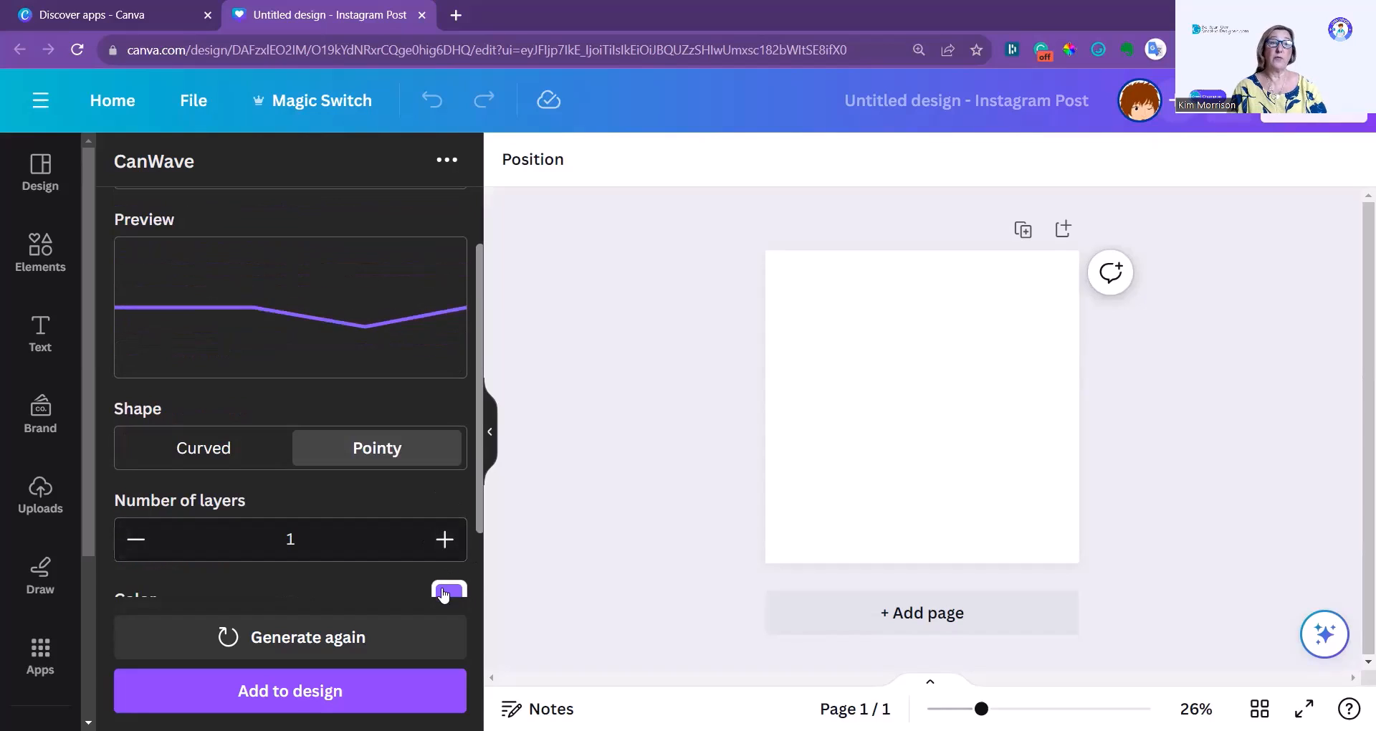
click(445, 542)
click(445, 543)
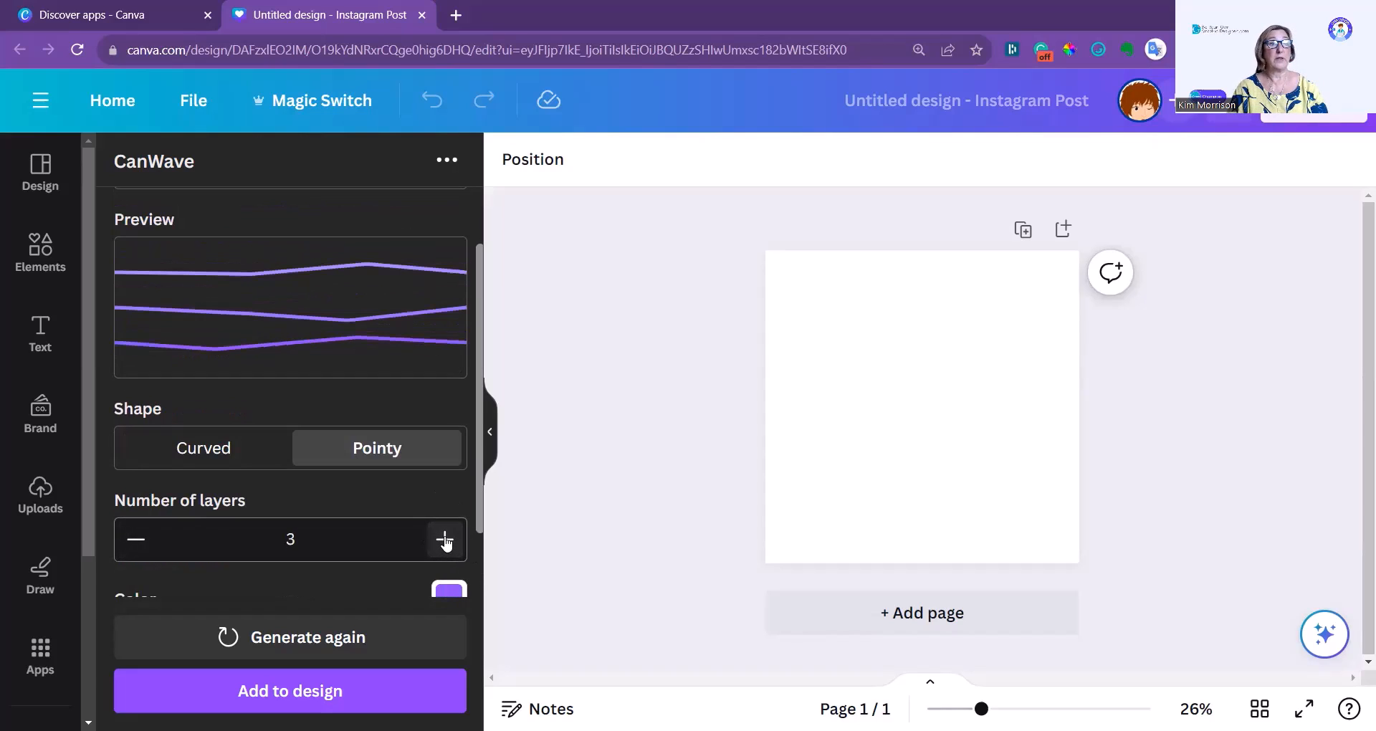
click(445, 542)
click(445, 542)
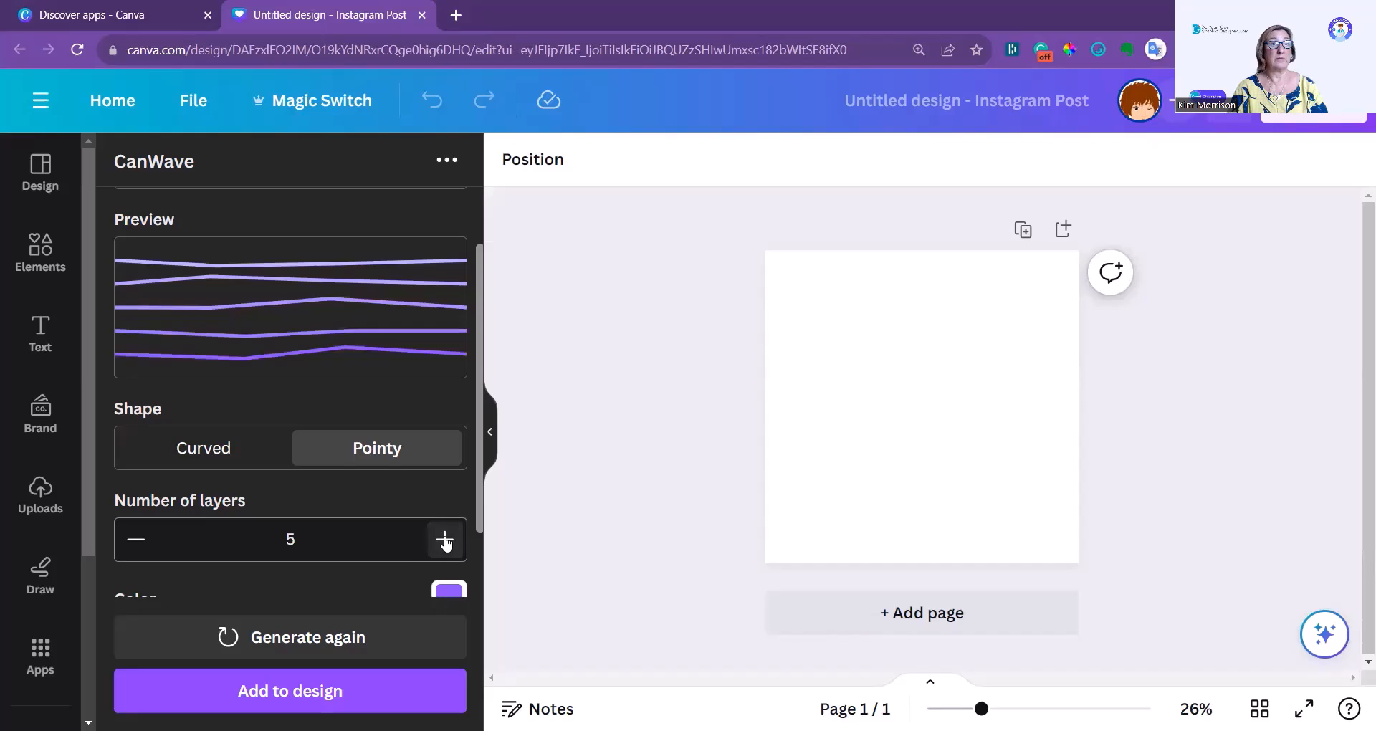
Set the wave's shape to Curved and its wave type to Solid.
click(175, 449)
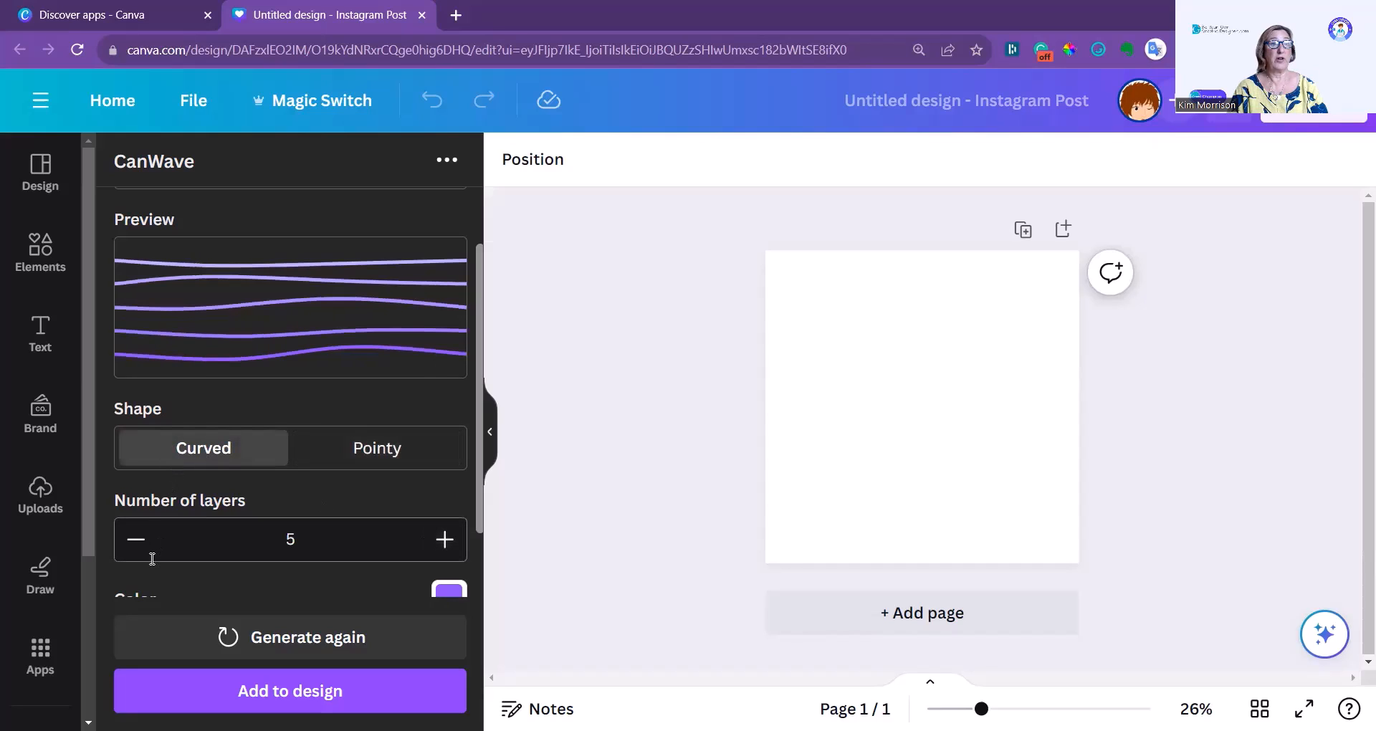
scroll(136, 540, up, 2)
click(179, 262)
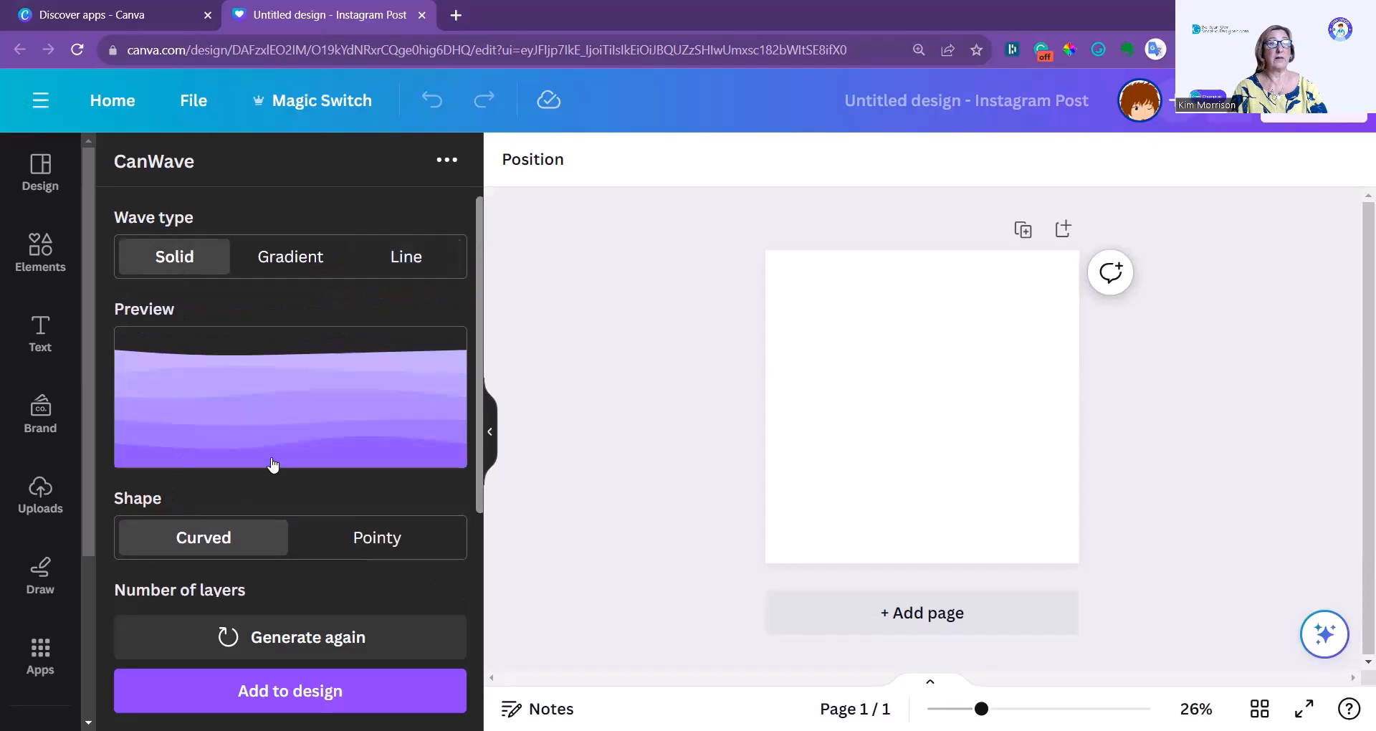
Reduce the solid wave's number of layers to 1.
scroll(271, 473, down, 1)
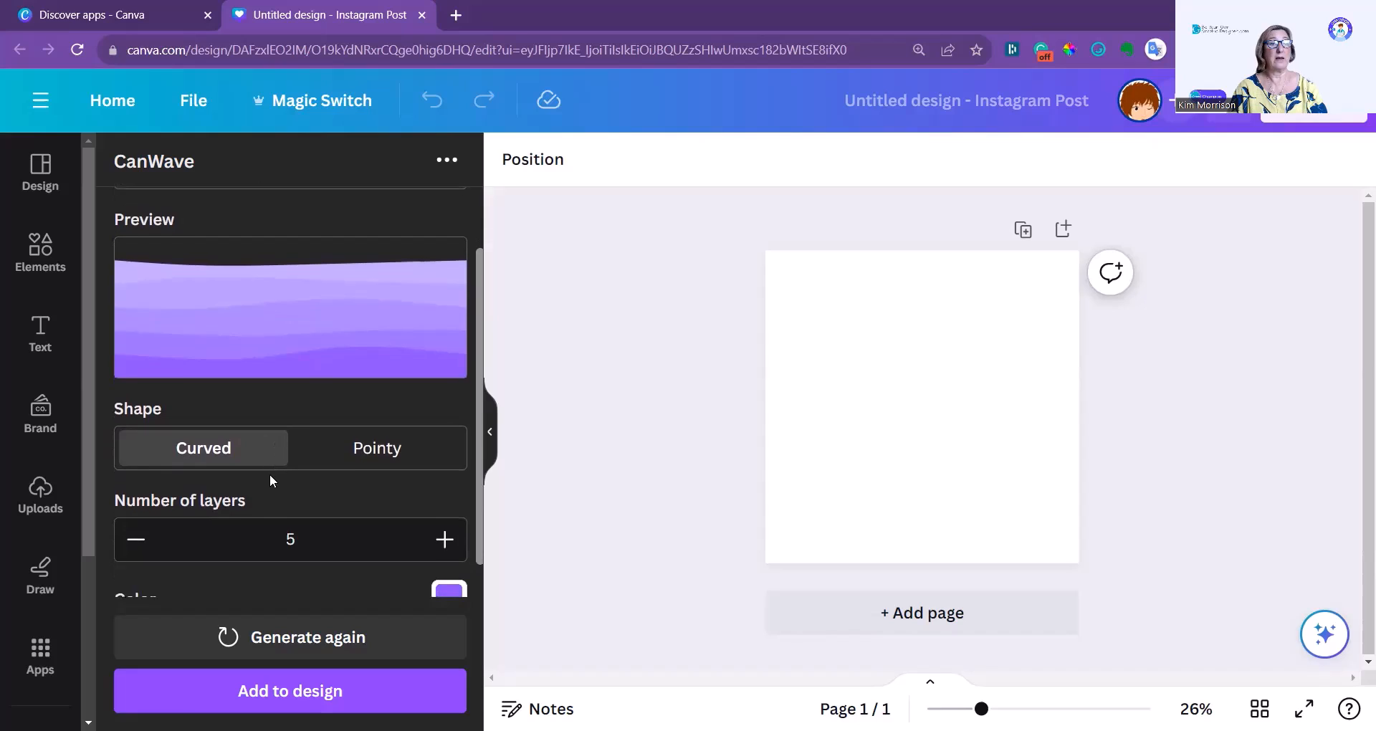
click(134, 544)
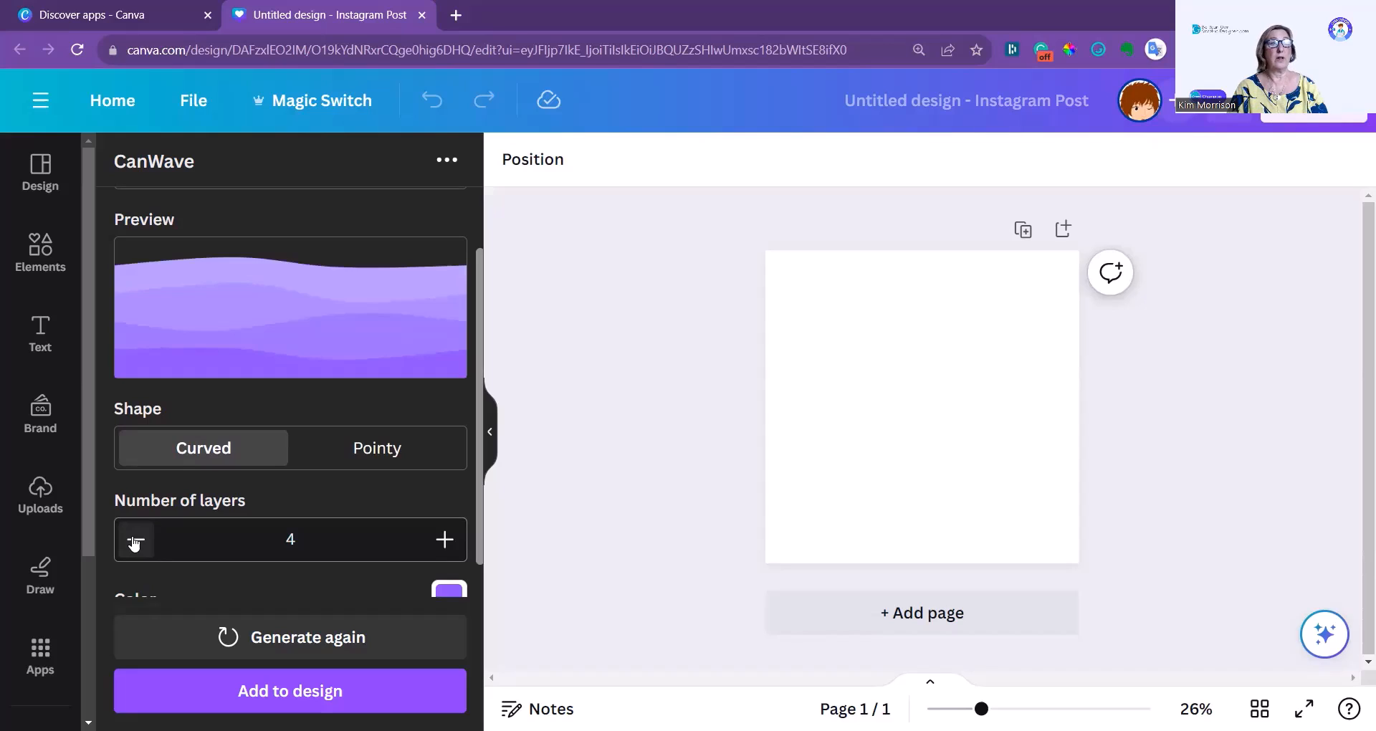
click(134, 545)
click(134, 544)
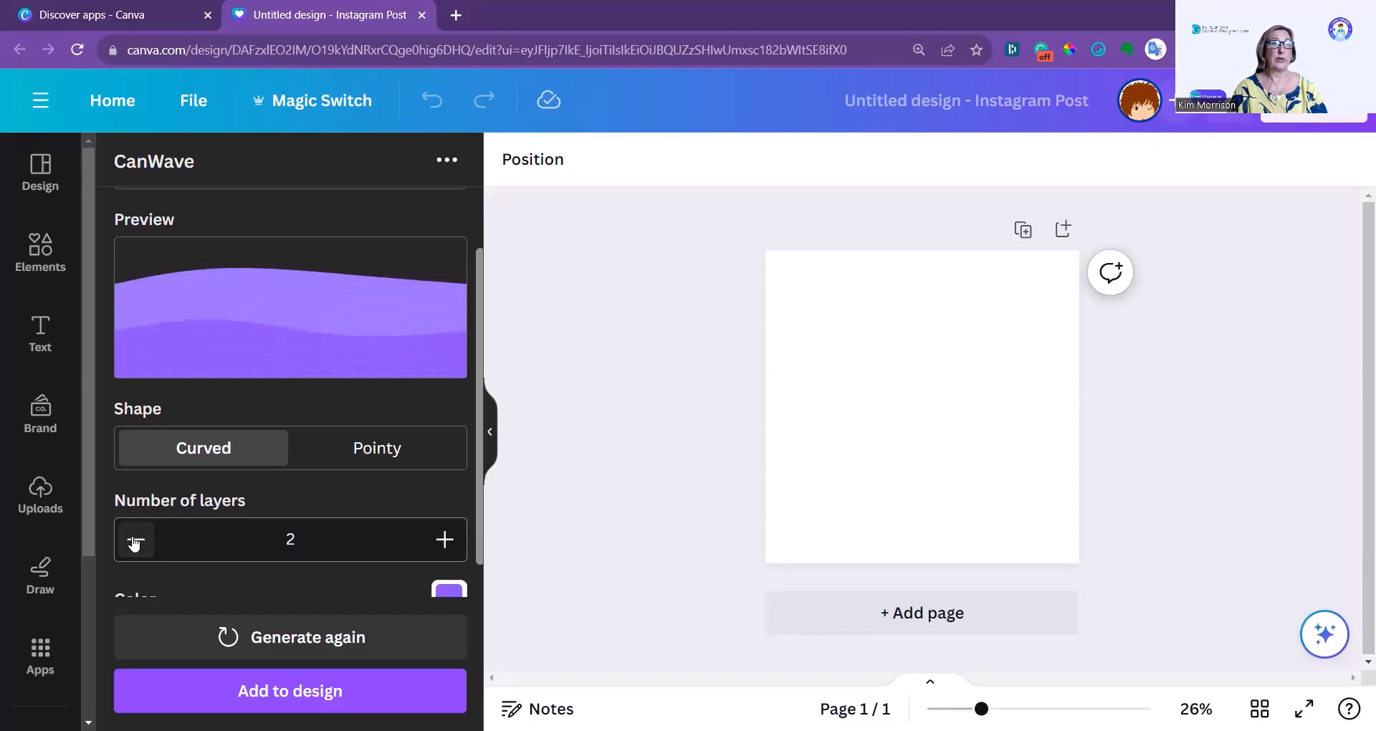
click(134, 544)
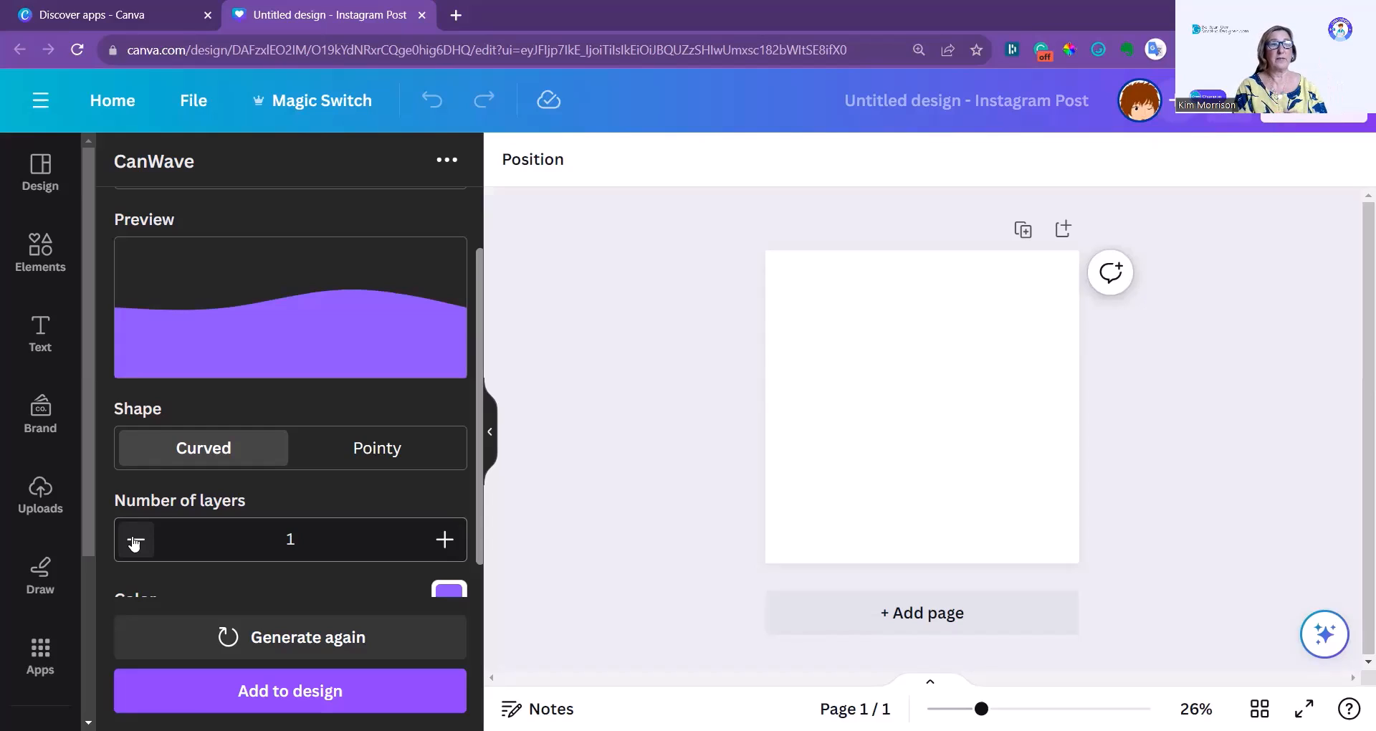
Change the wave colour to the recommended light blue, hex 38B6FF.
scroll(276, 514, down, 4)
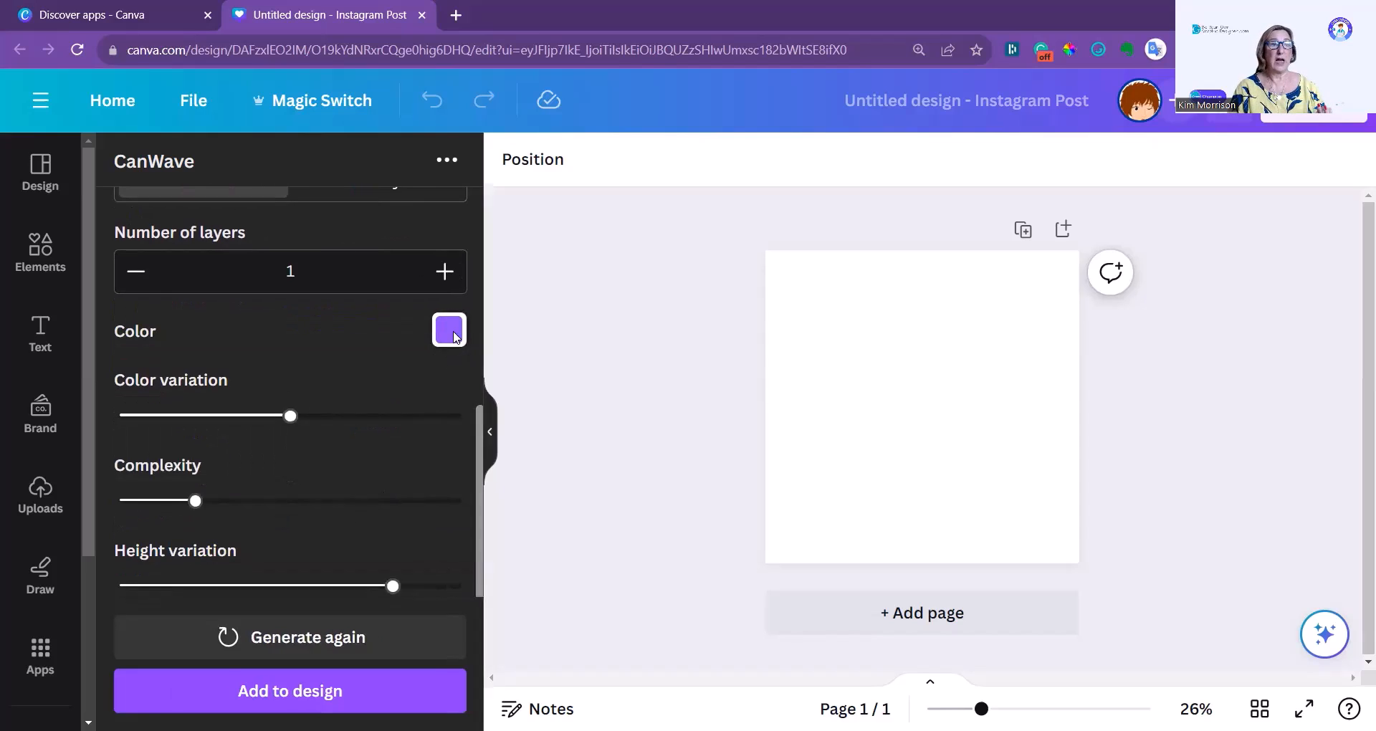
click(450, 331)
scroll(301, 688, down, 1)
click(321, 673)
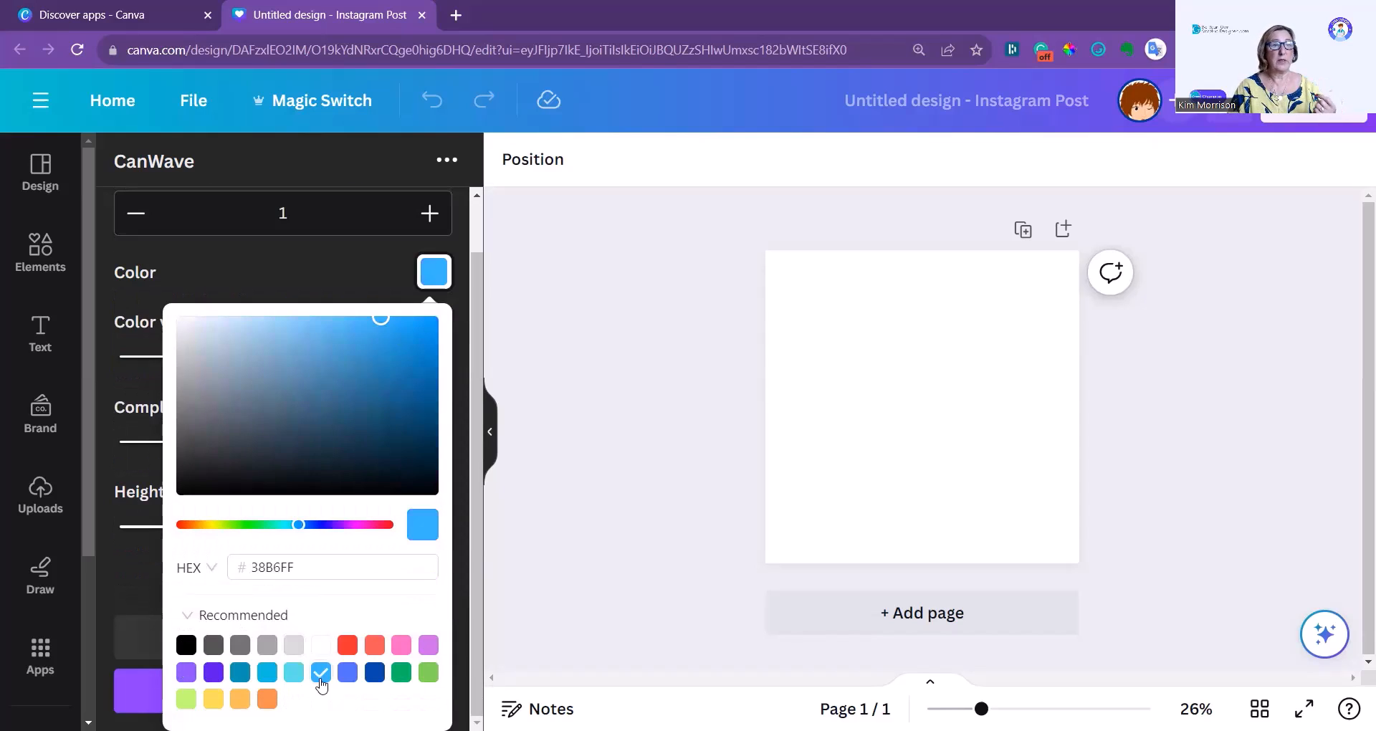
click(358, 273)
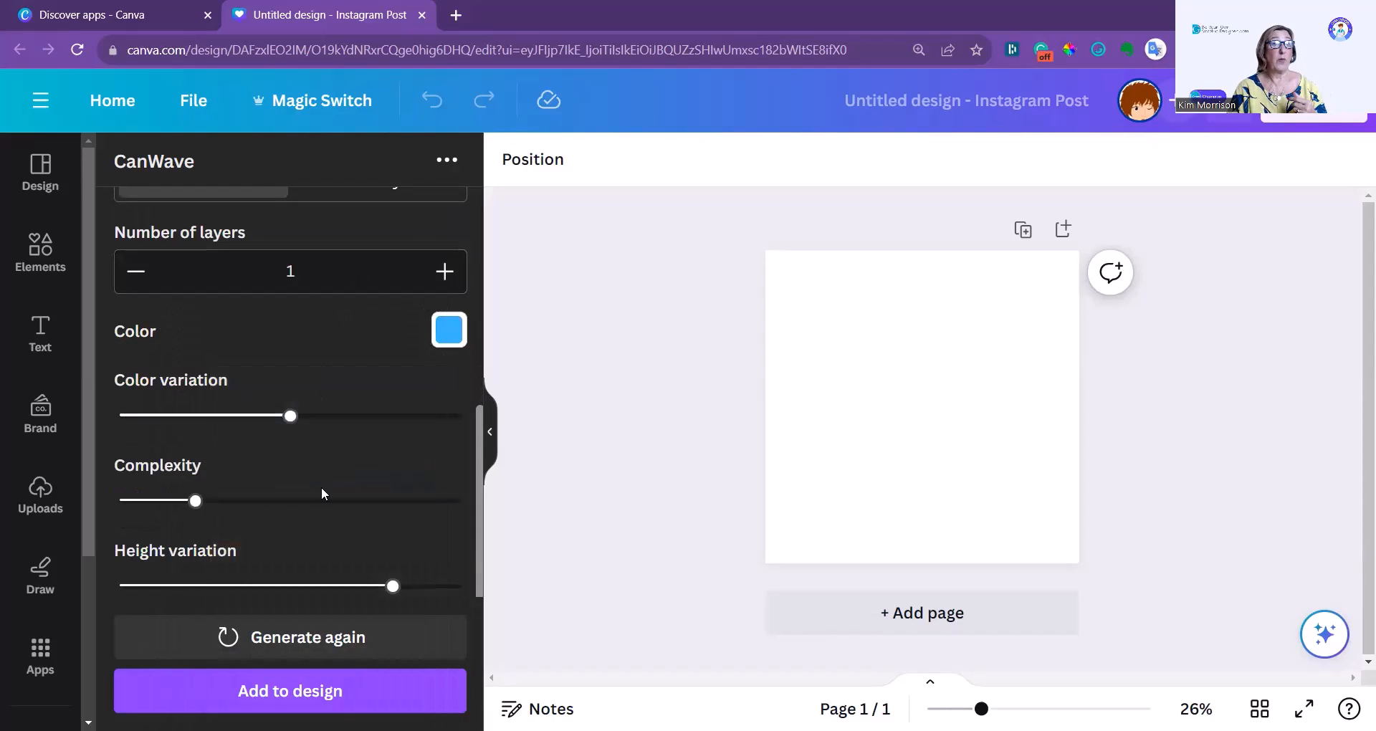
Set the number of layers to 4 and raise the colour variation to about 60% of its range.
scroll(335, 483, up, 1)
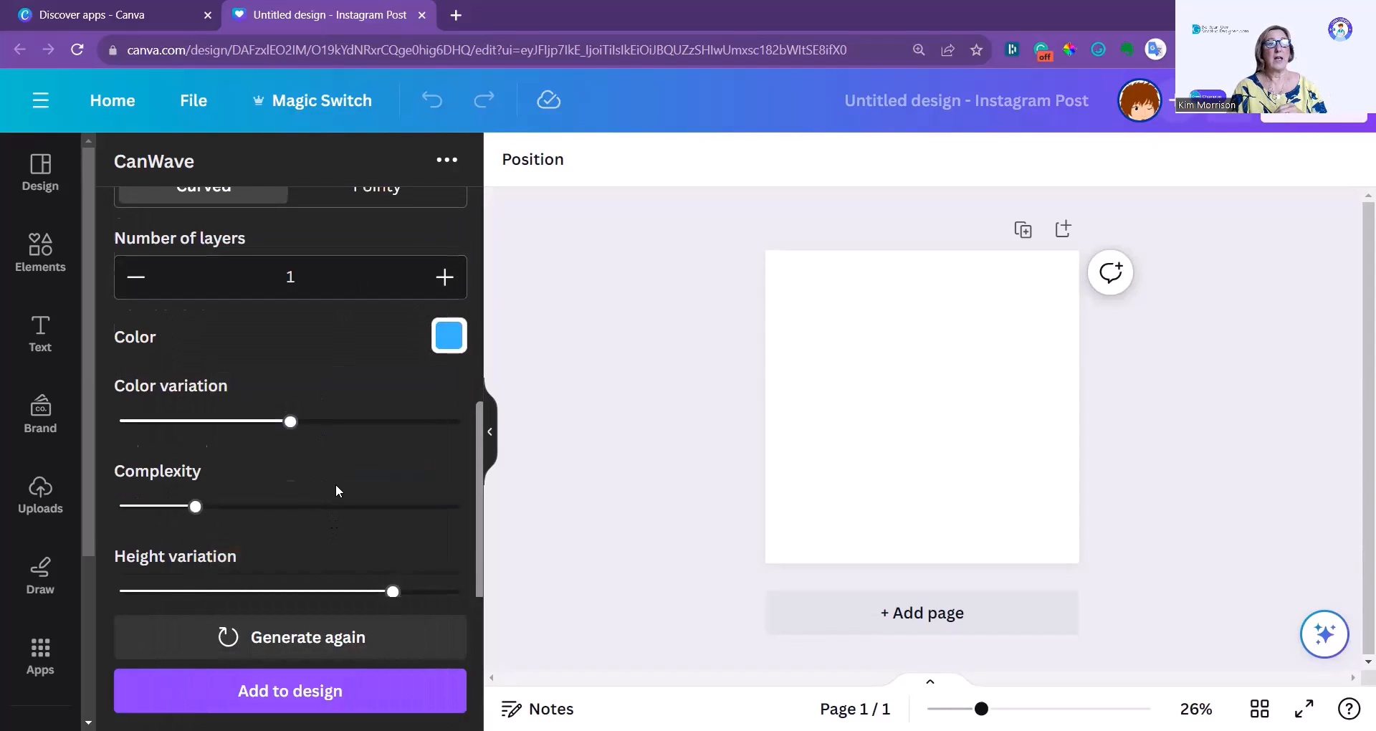
mouse_move(292, 510)
mouse_down()
mouse_move(310, 513)
mouse_move(334, 586)
mouse_move(248, 593)
mouse_move(445, 600)
mouse_move(169, 597)
mouse_move(332, 598)
mouse_up()
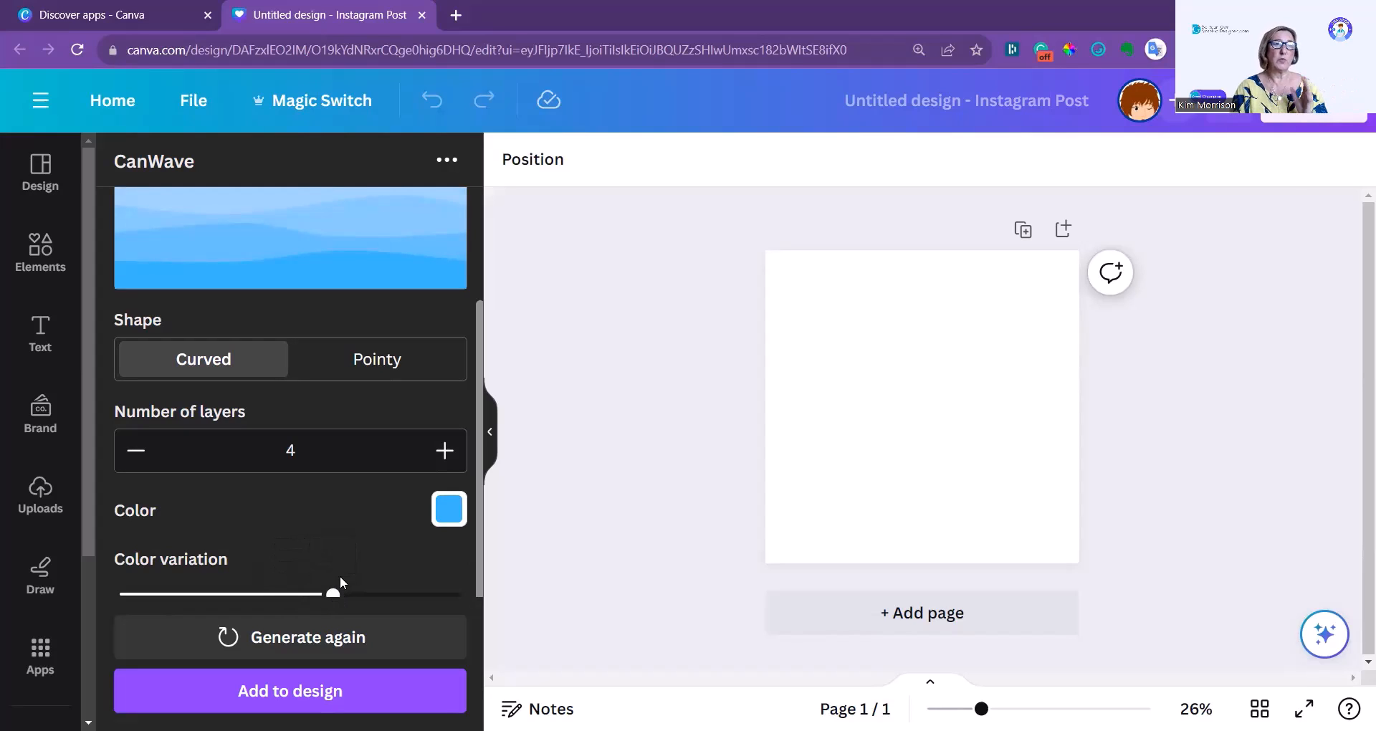
Try a wave complexity of 2, and raise the complexity to slightly above the middle of its range.
scroll(347, 531, down, 3)
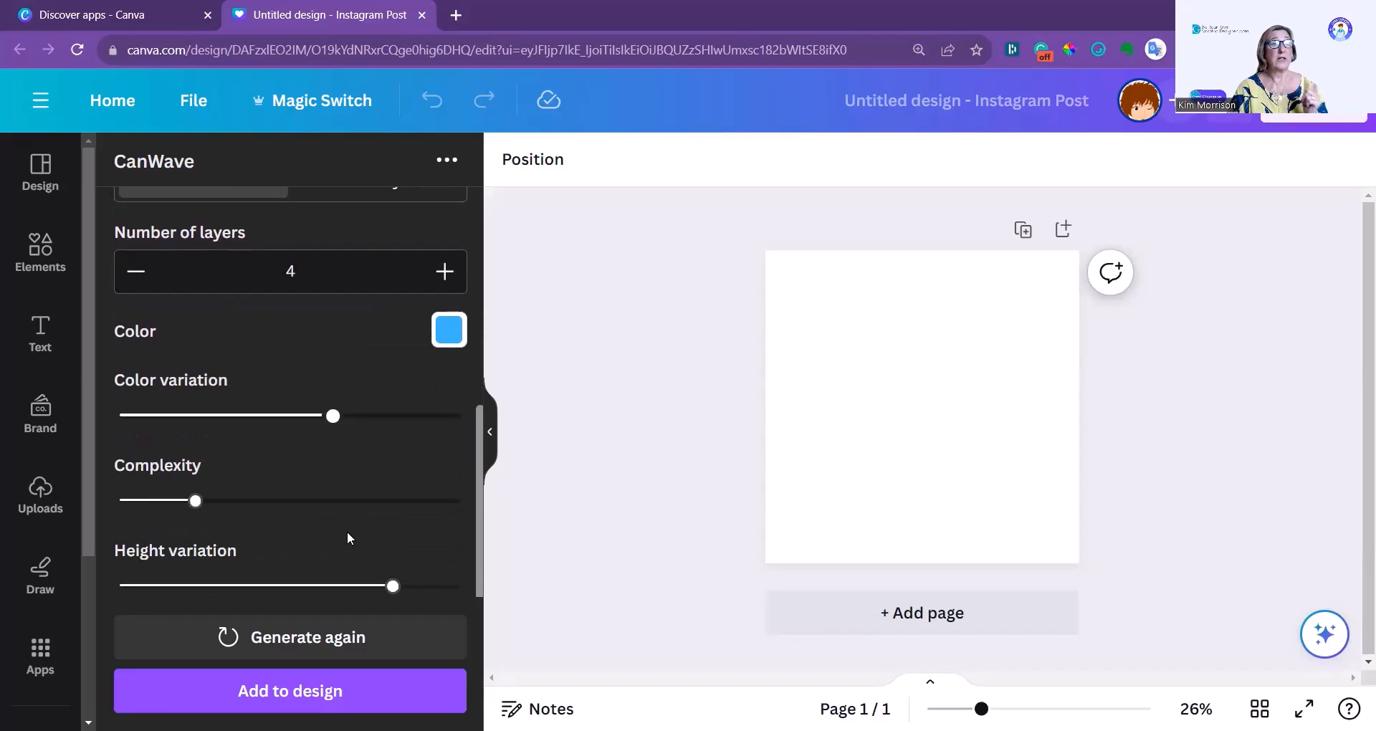
scroll(294, 534, up, 3)
key(ctrl+minus)
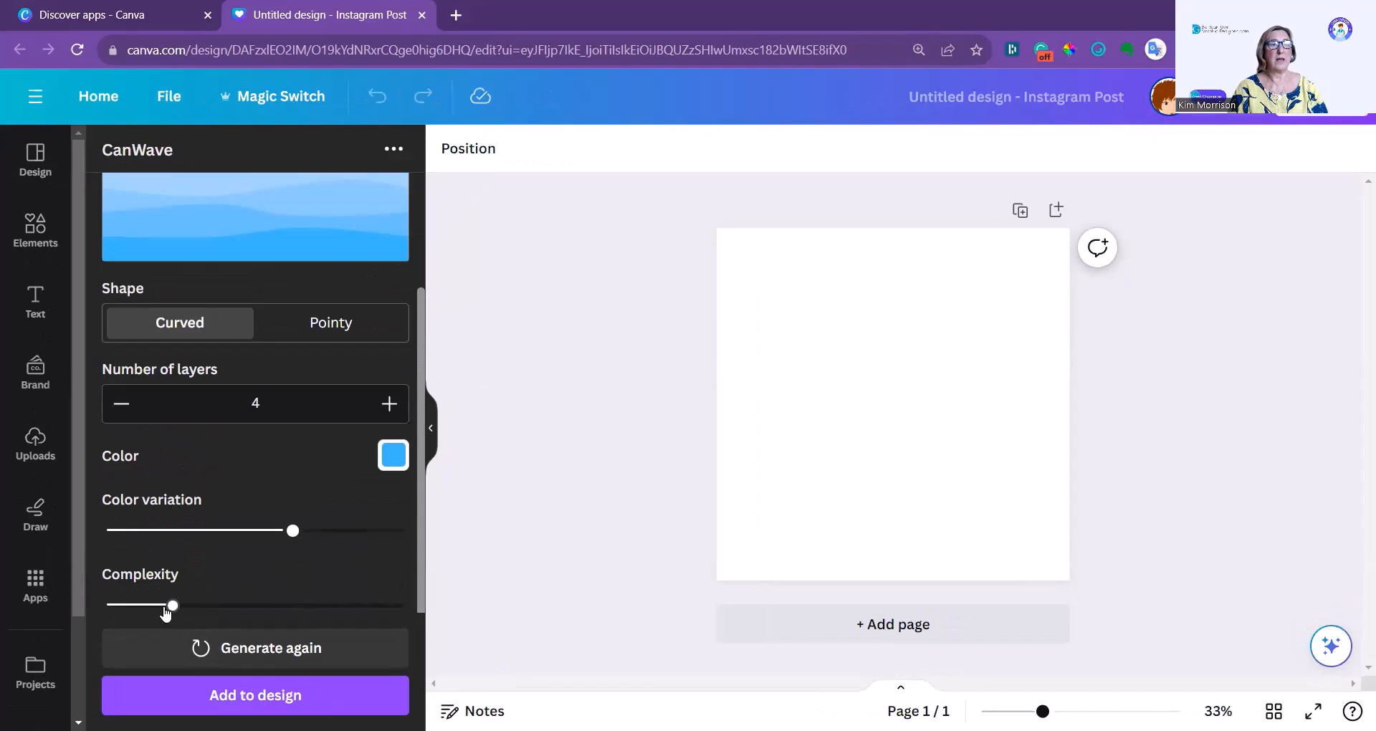
mouse_move(171, 611)
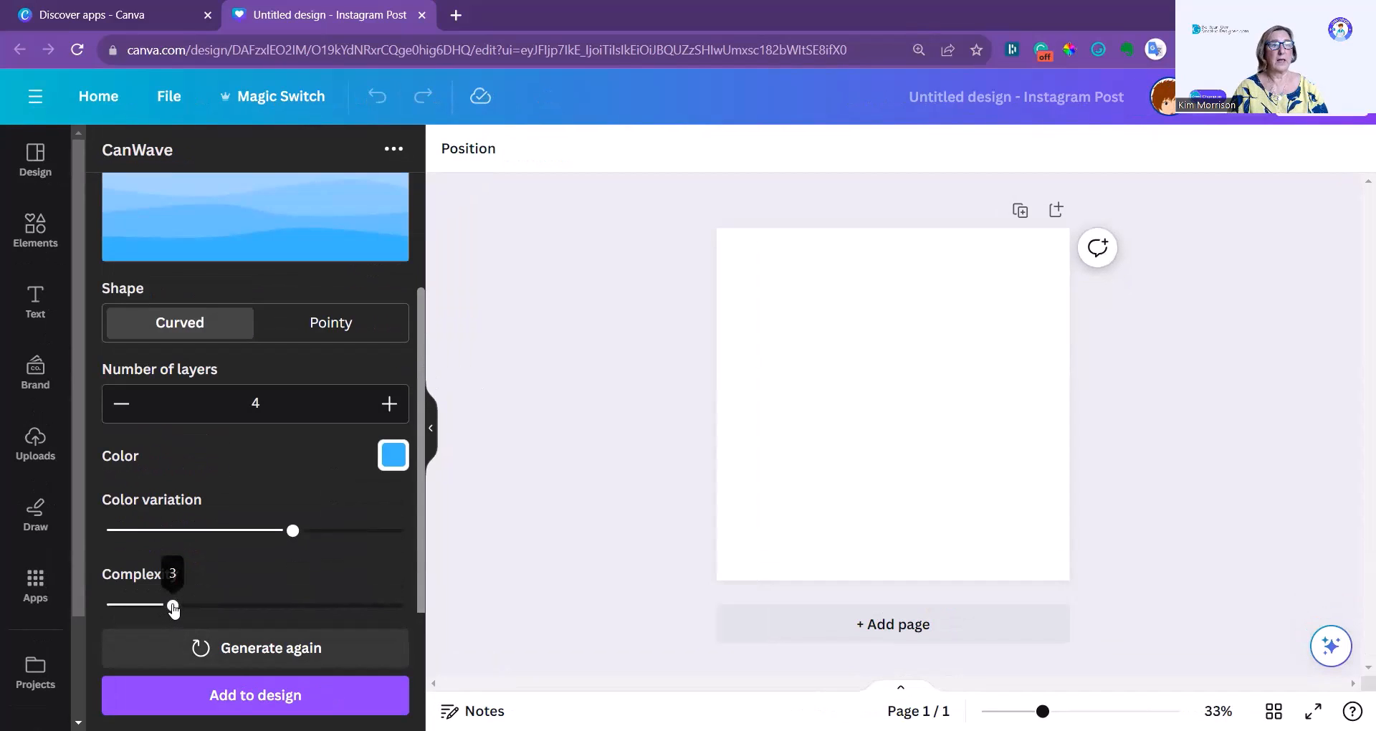
drag(177, 610, 129, 612)
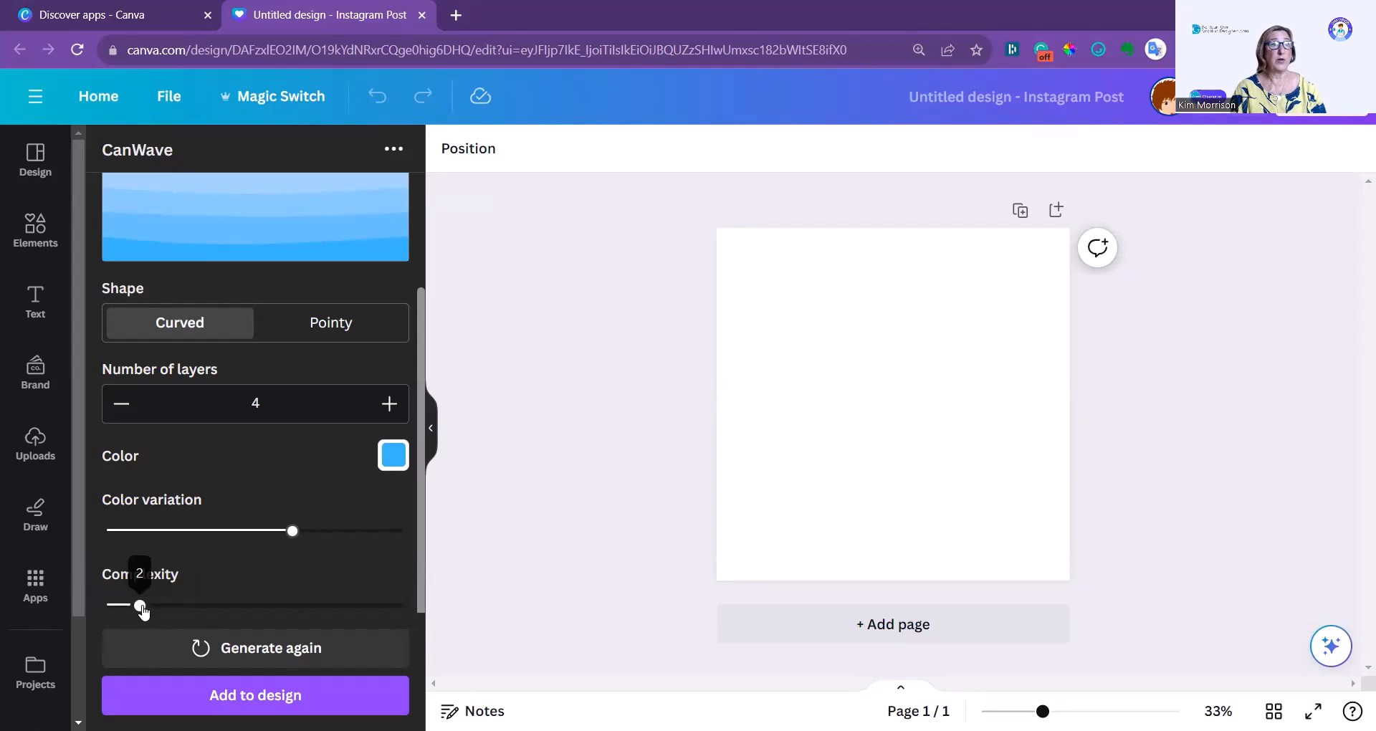
drag(143, 611, 260, 618)
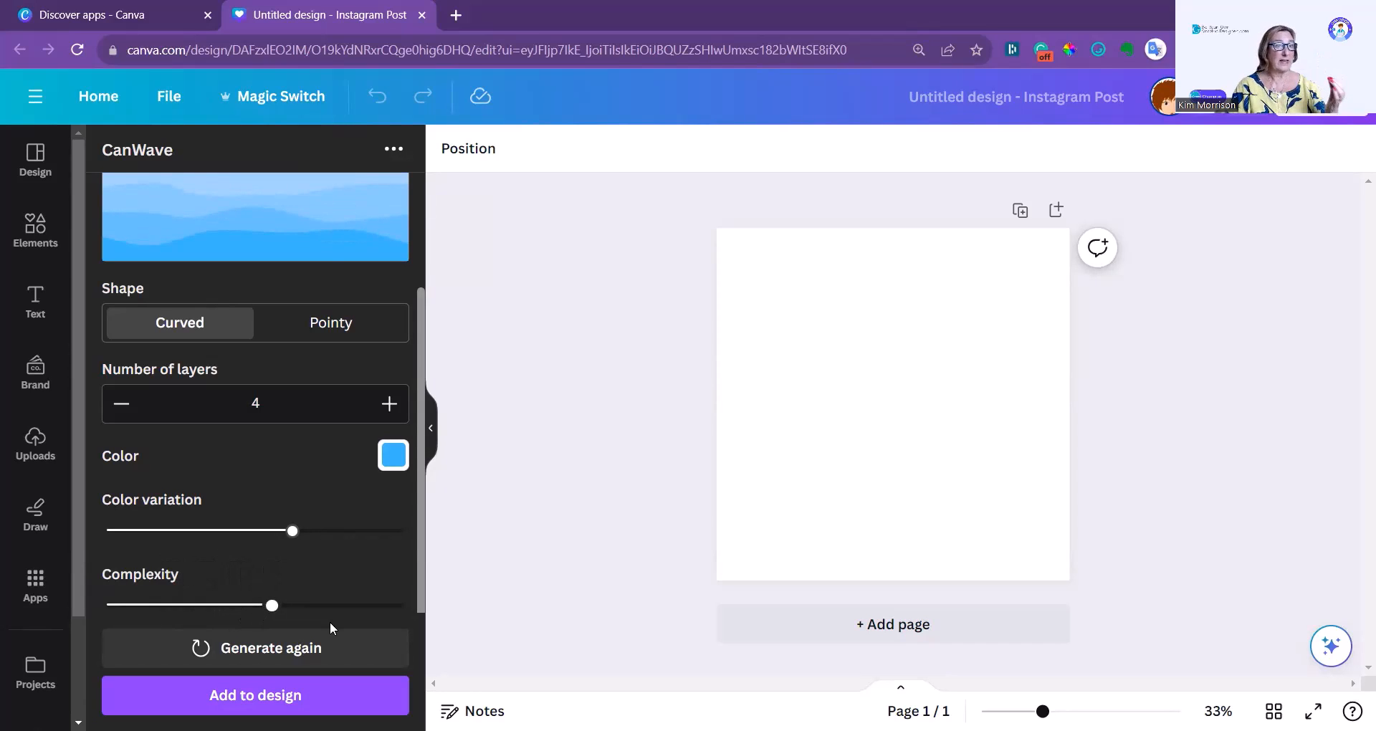
Adjust the wave's height variation, leaving it at about 80% of its range.
scroll(329, 622, down, 1)
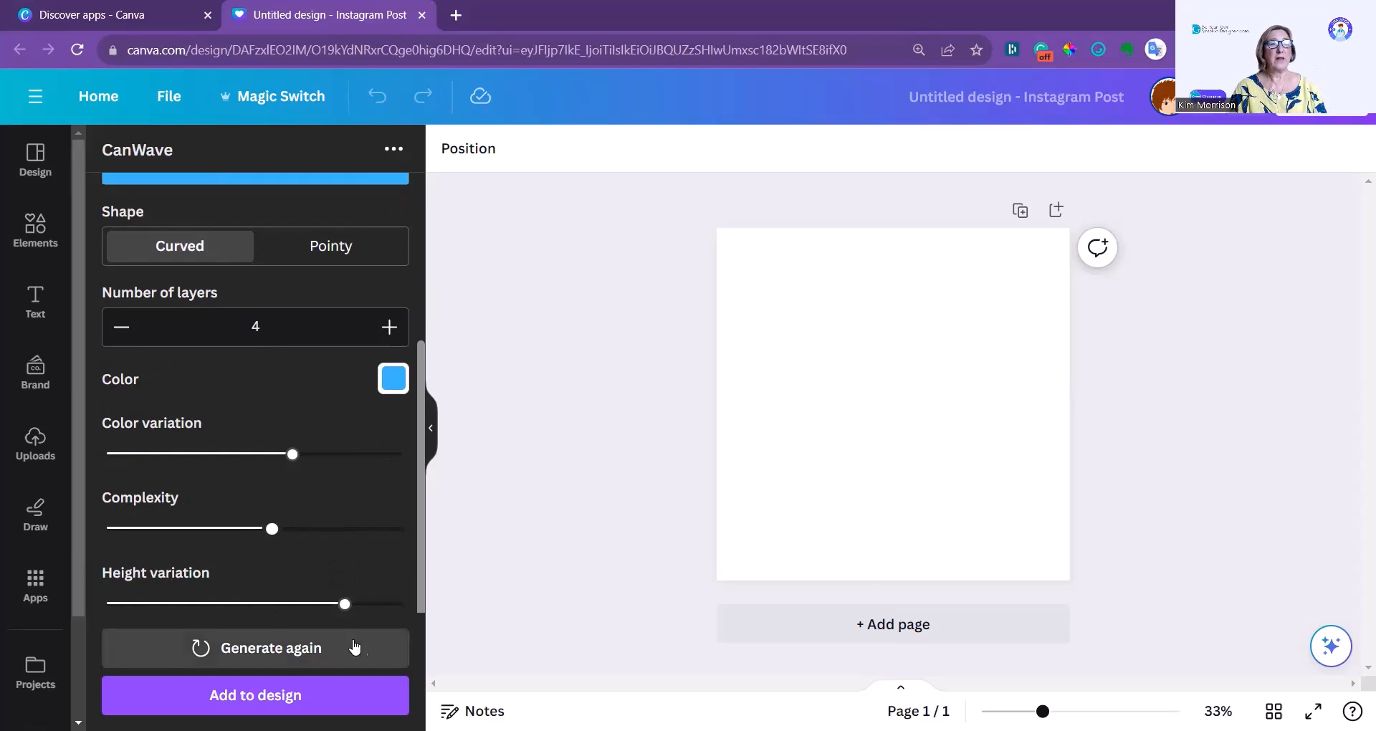
key(ctrl+minus)
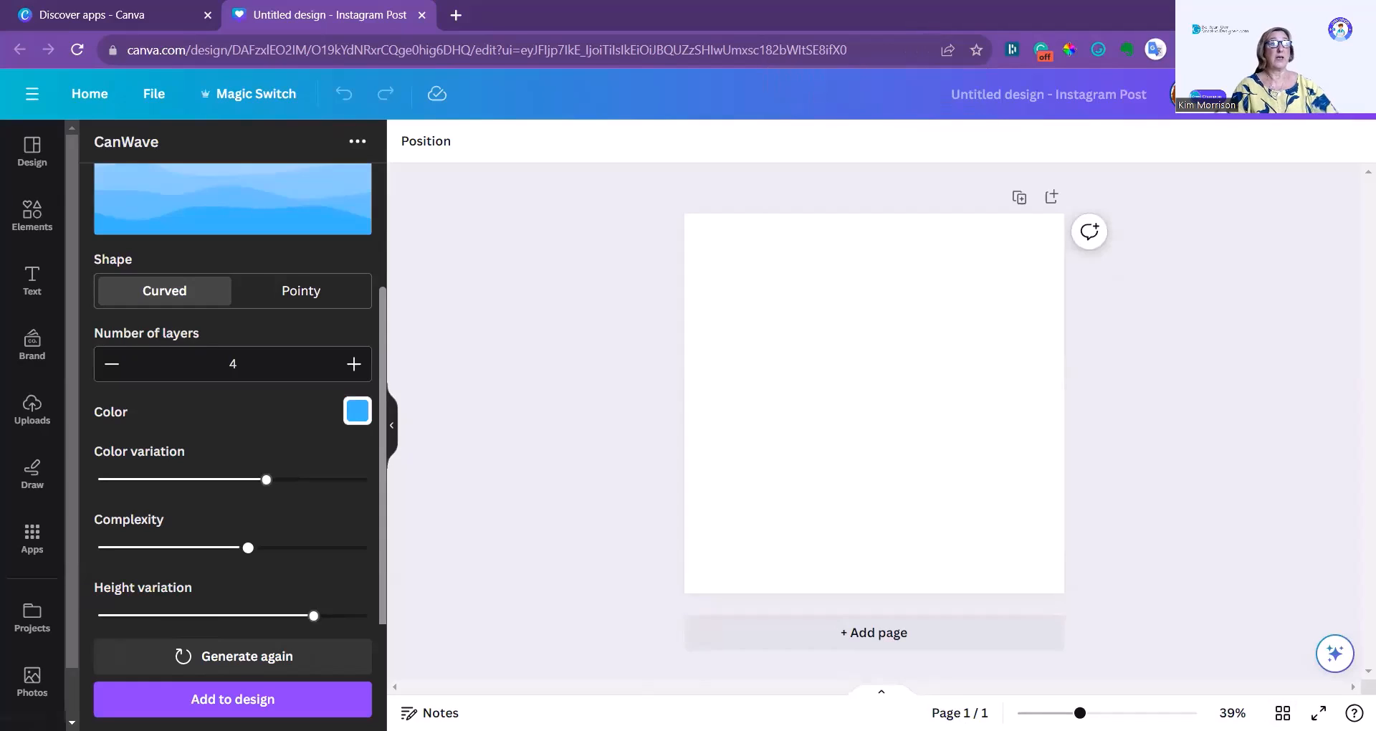
drag(313, 616, 326, 639)
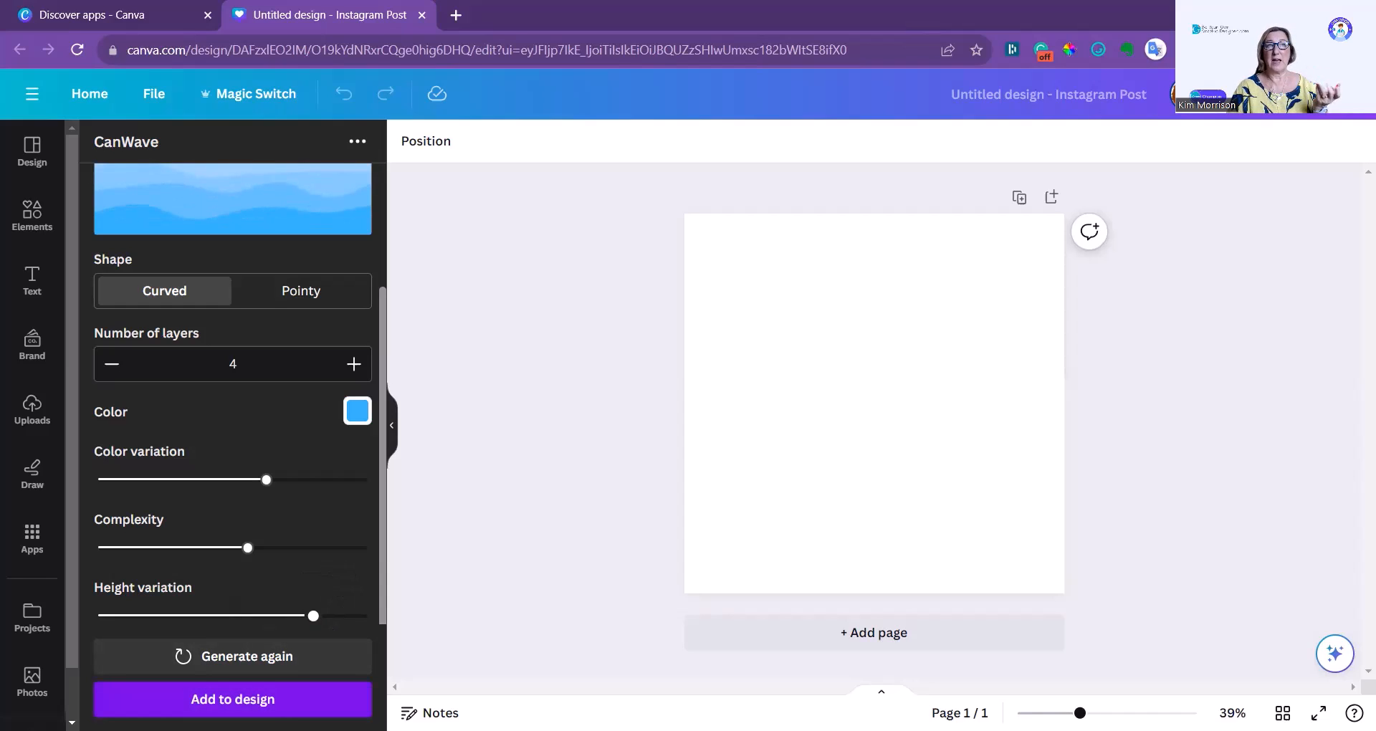
Add the generated blue wave to the design, enlarge it to the page width and place it along the page's bottom edge.
click(233, 698)
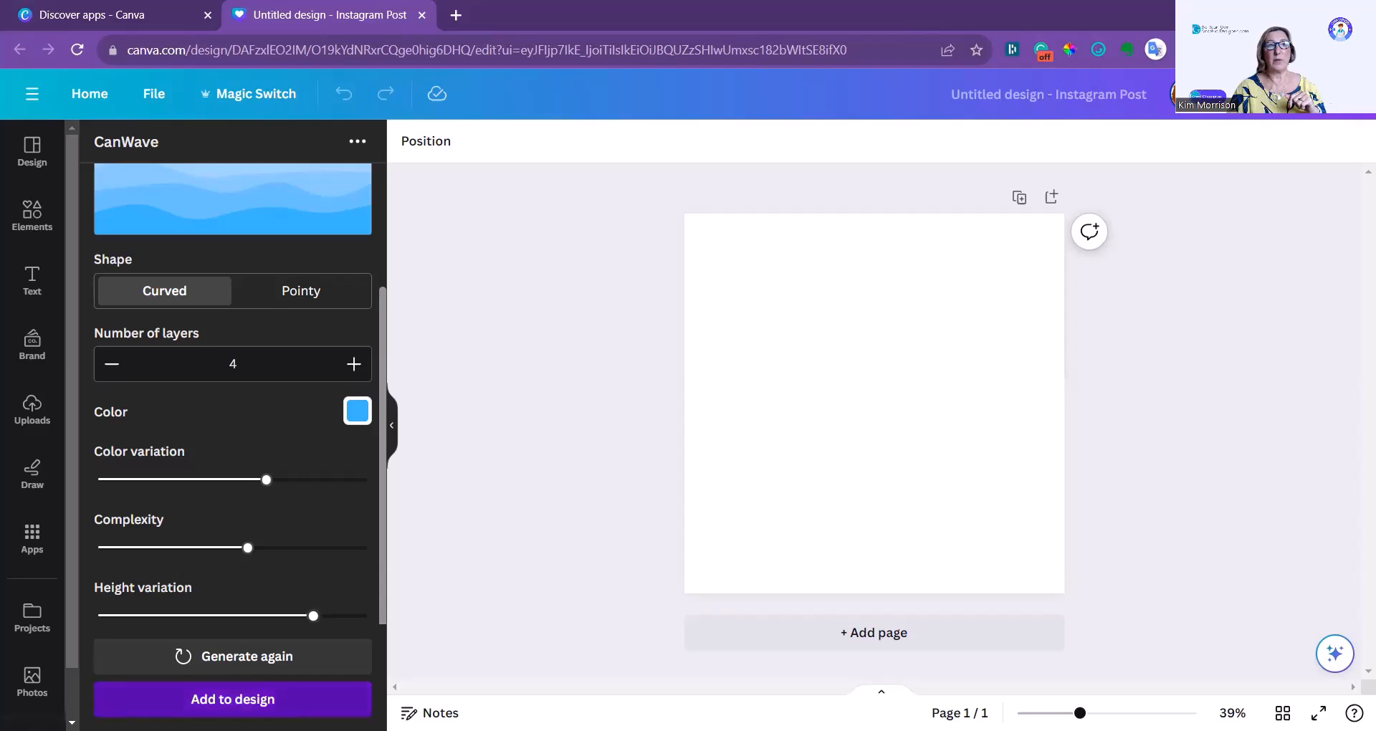
drag(1034, 354, 1159, 403)
drag(964, 326, 937, 515)
click(935, 514)
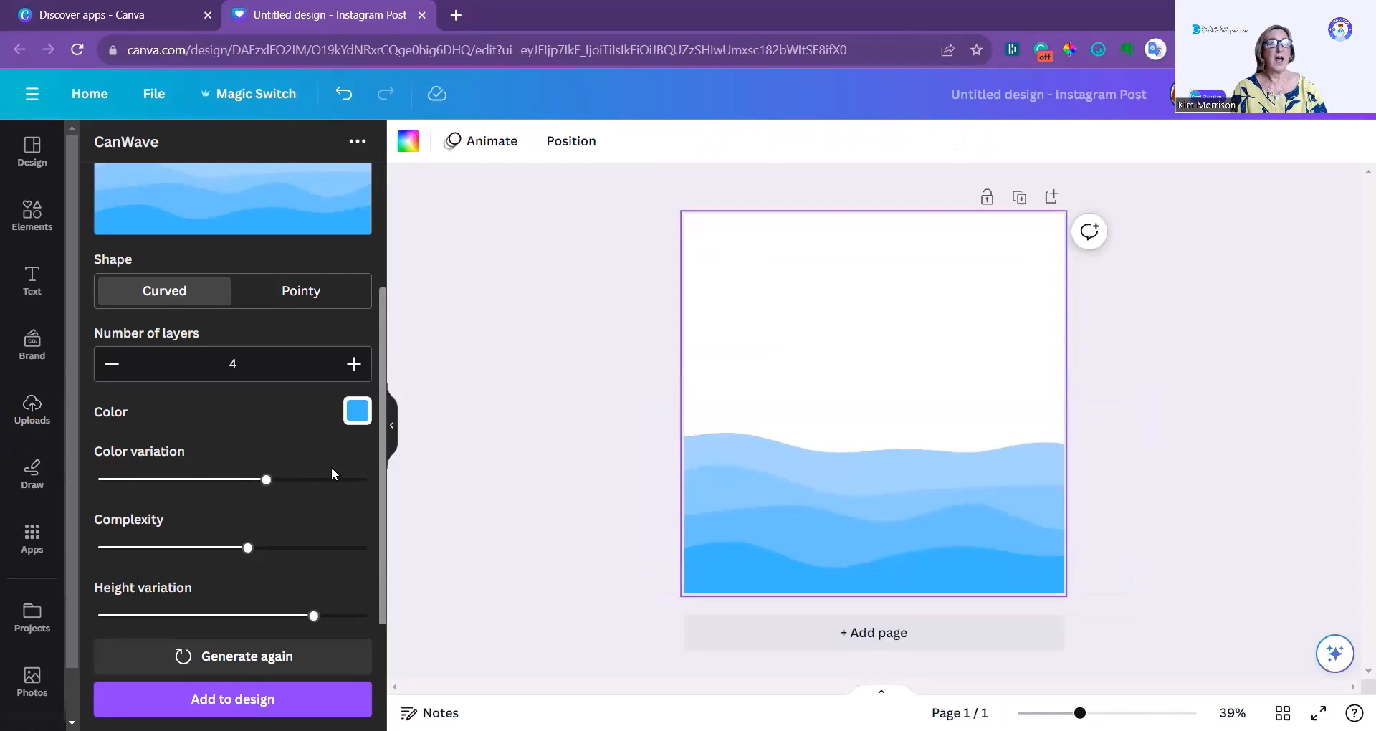
Add a second page to the design and search the apps for CanBorder.
click(959, 650)
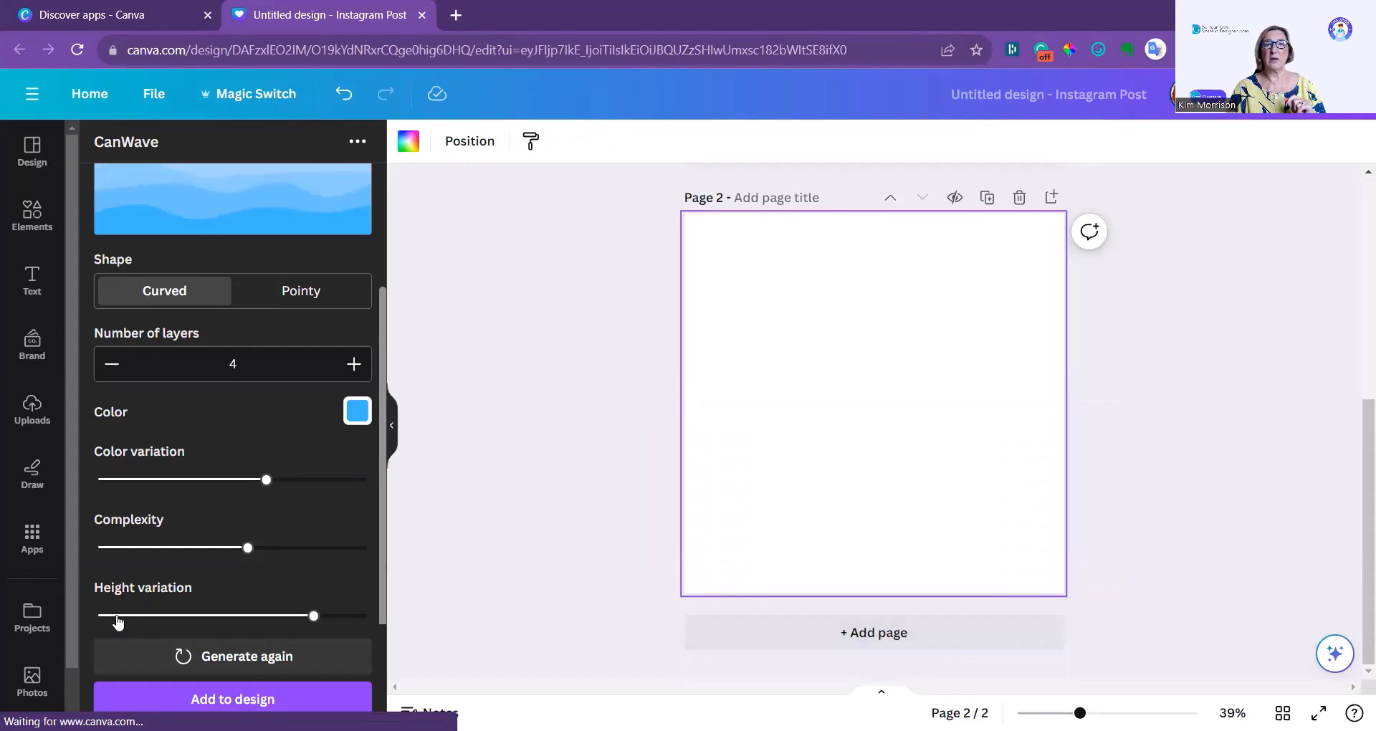
click(32, 542)
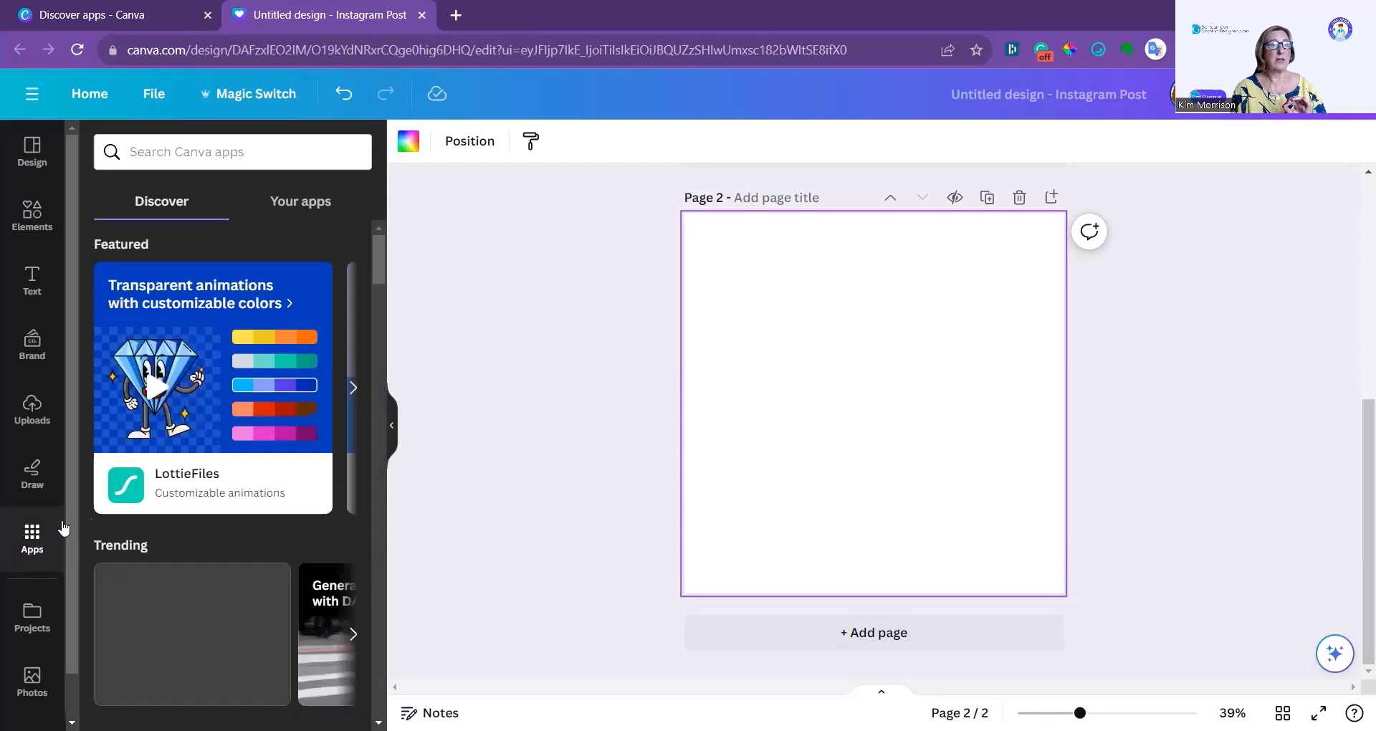
text(CANB)
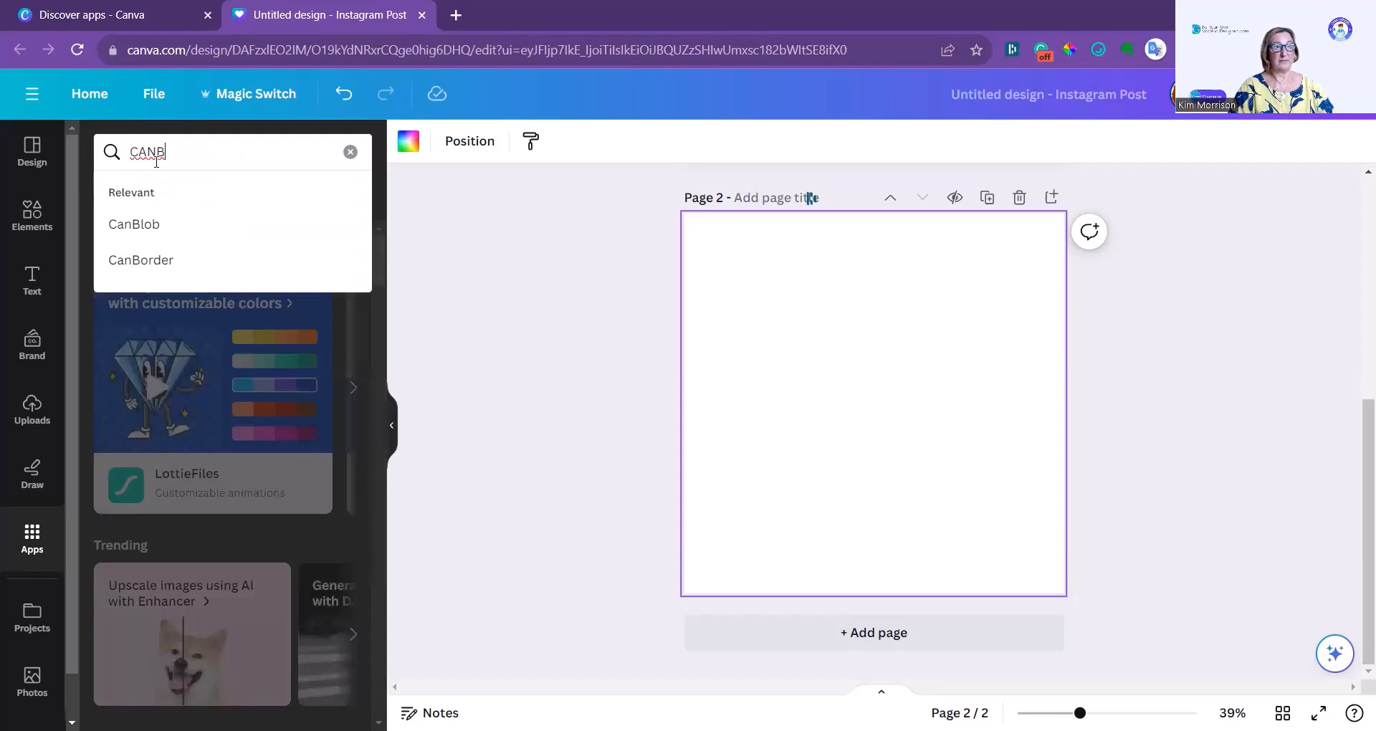
click(163, 260)
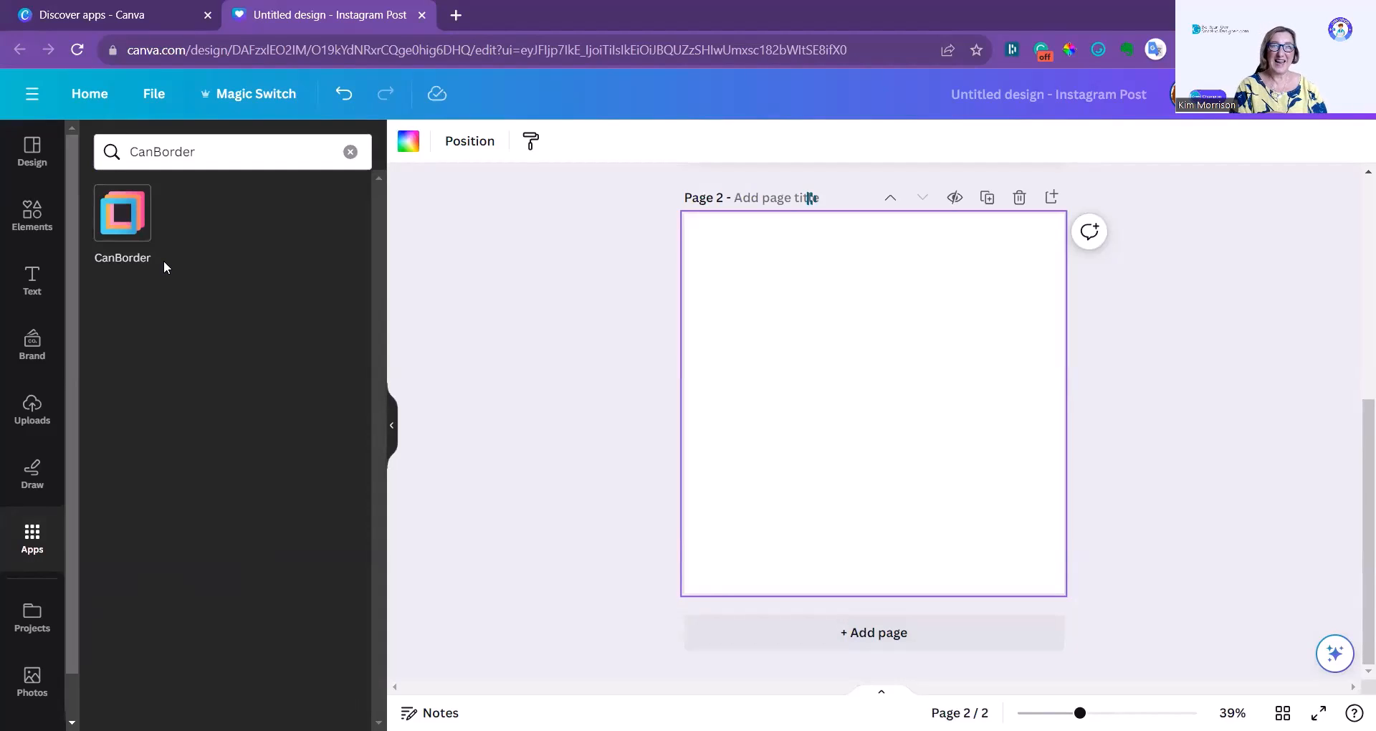
Open the CanBorder app, try the dashed border type, and set the type to solid.
click(131, 217)
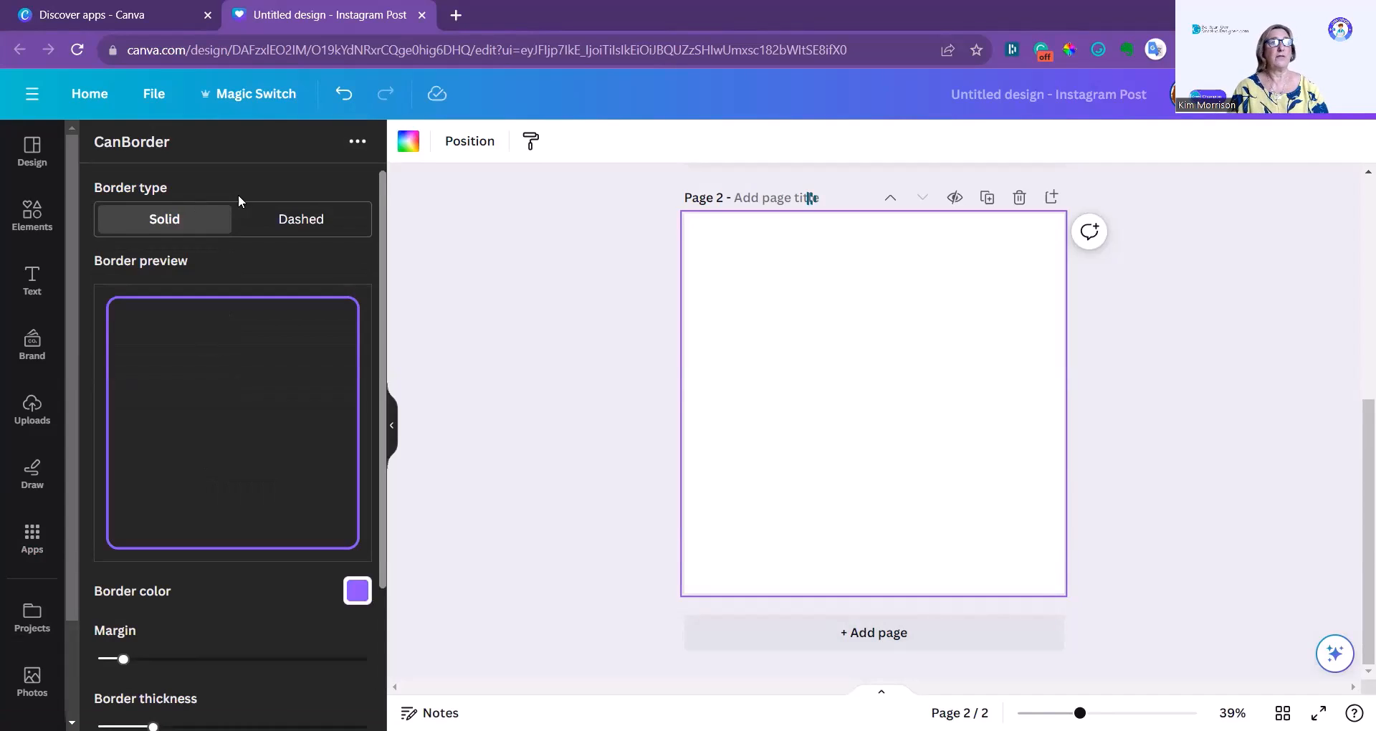
click(317, 226)
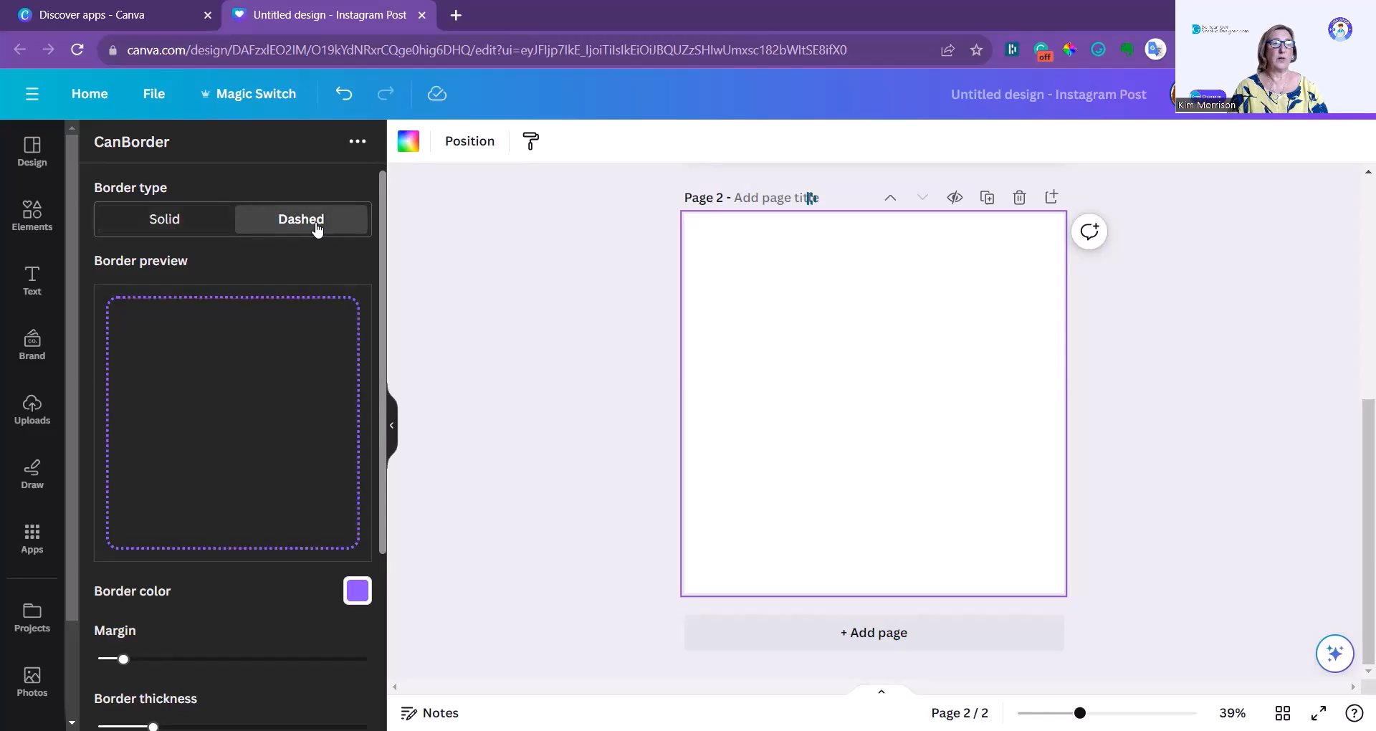
click(169, 222)
Change the border color to light blue from the recommended colors.
scroll(179, 449, down, 1)
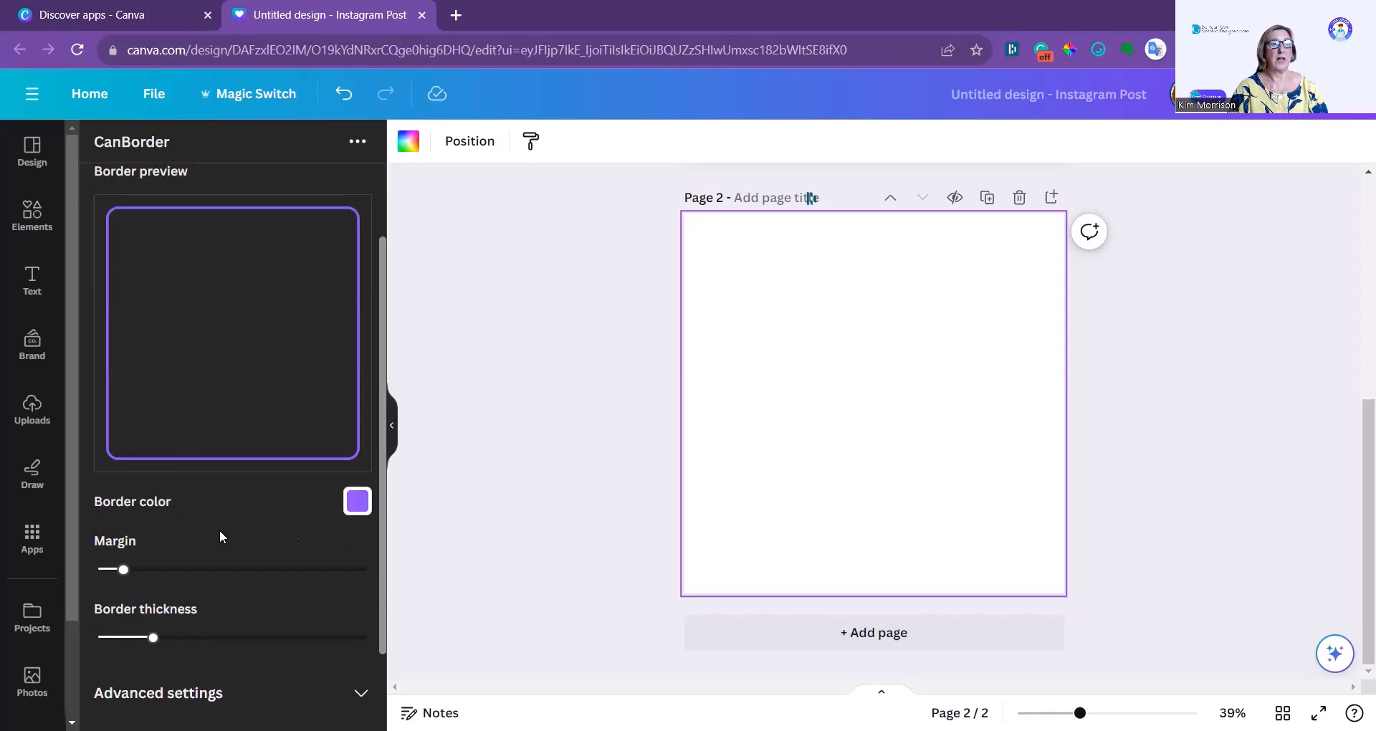
click(356, 501)
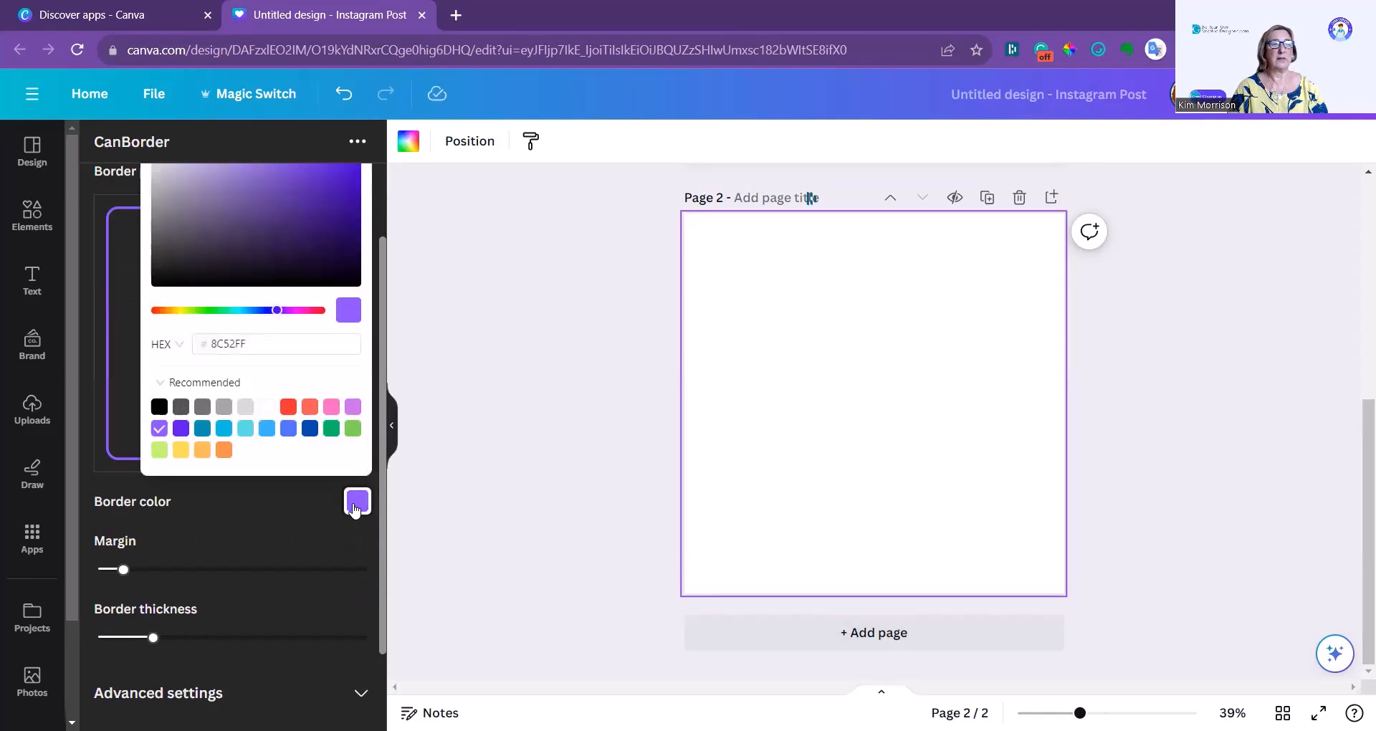
click(266, 429)
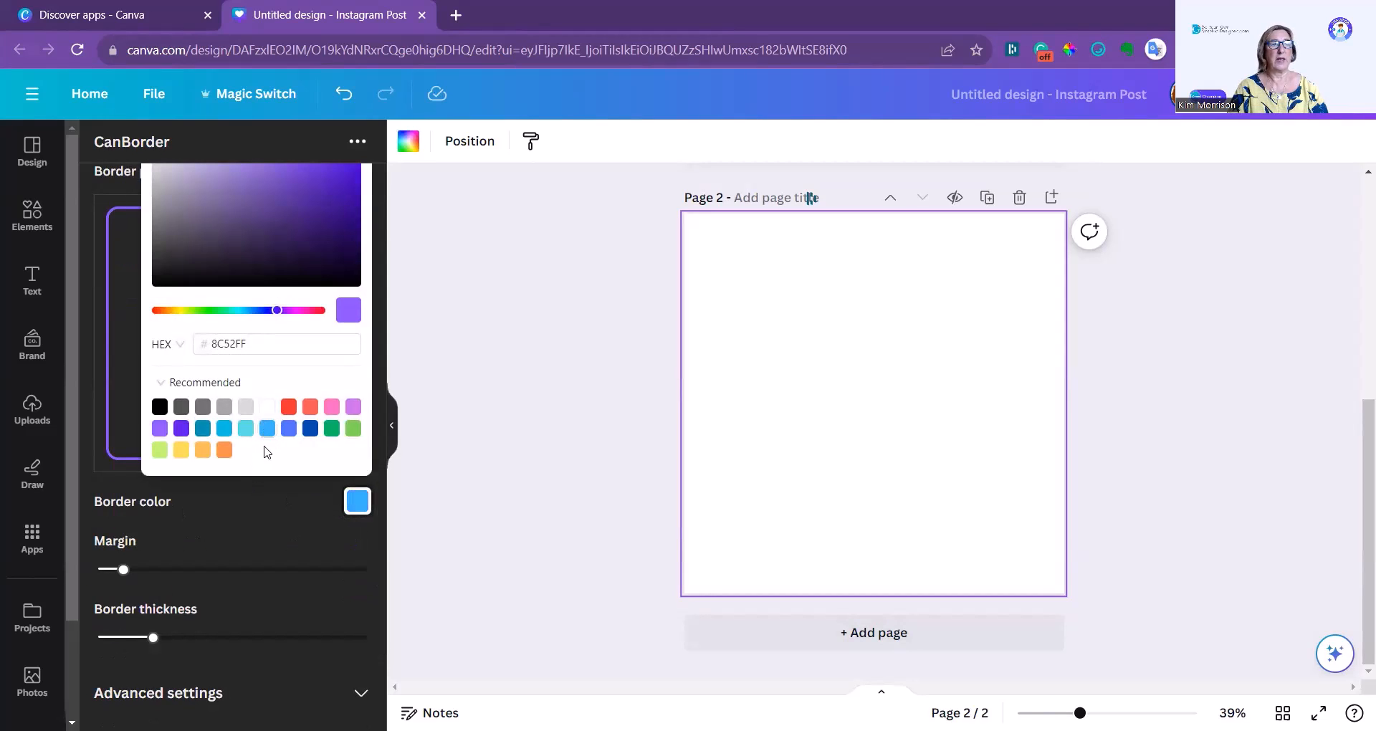
click(278, 530)
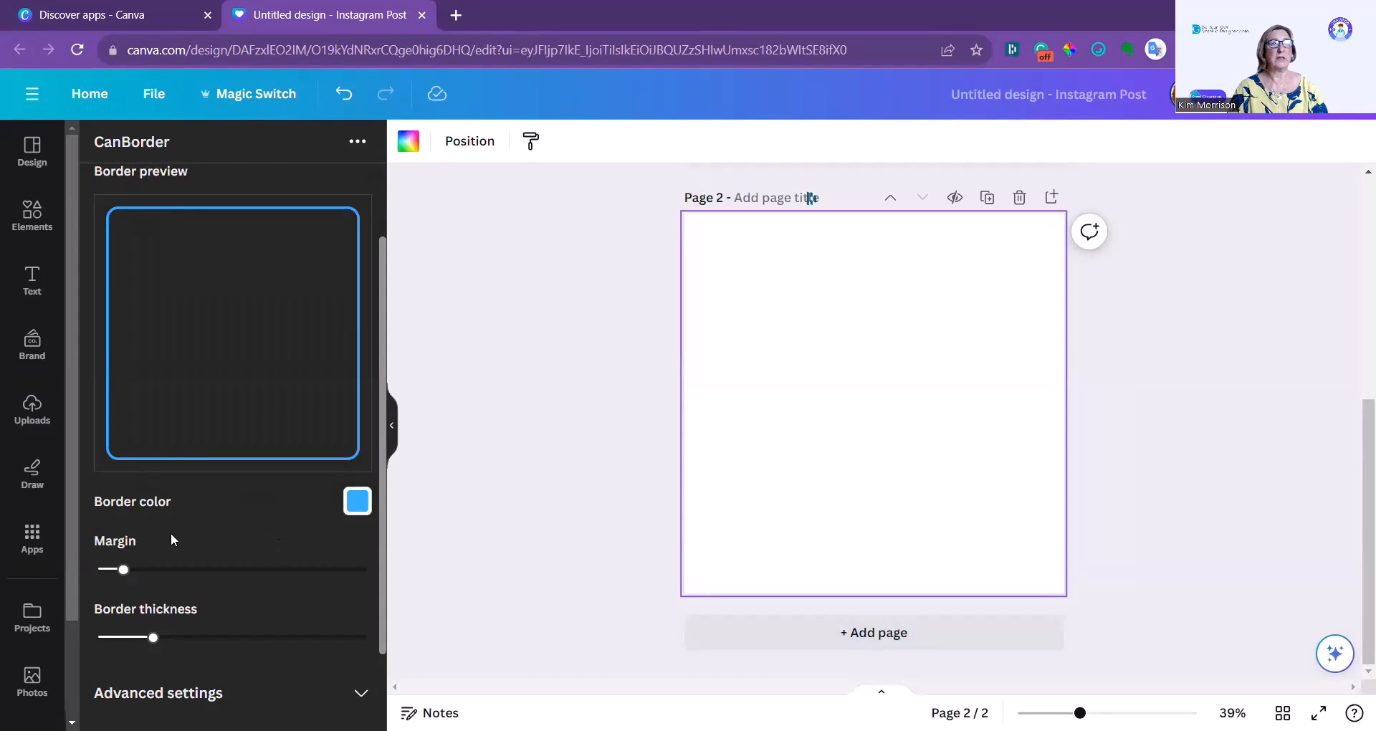
Set the border's margin to 110 and raise its thickness to about 80% of its range.
mouse_move(133, 569)
mouse_down()
mouse_move(278, 571)
mouse_move(153, 570)
mouse_up()
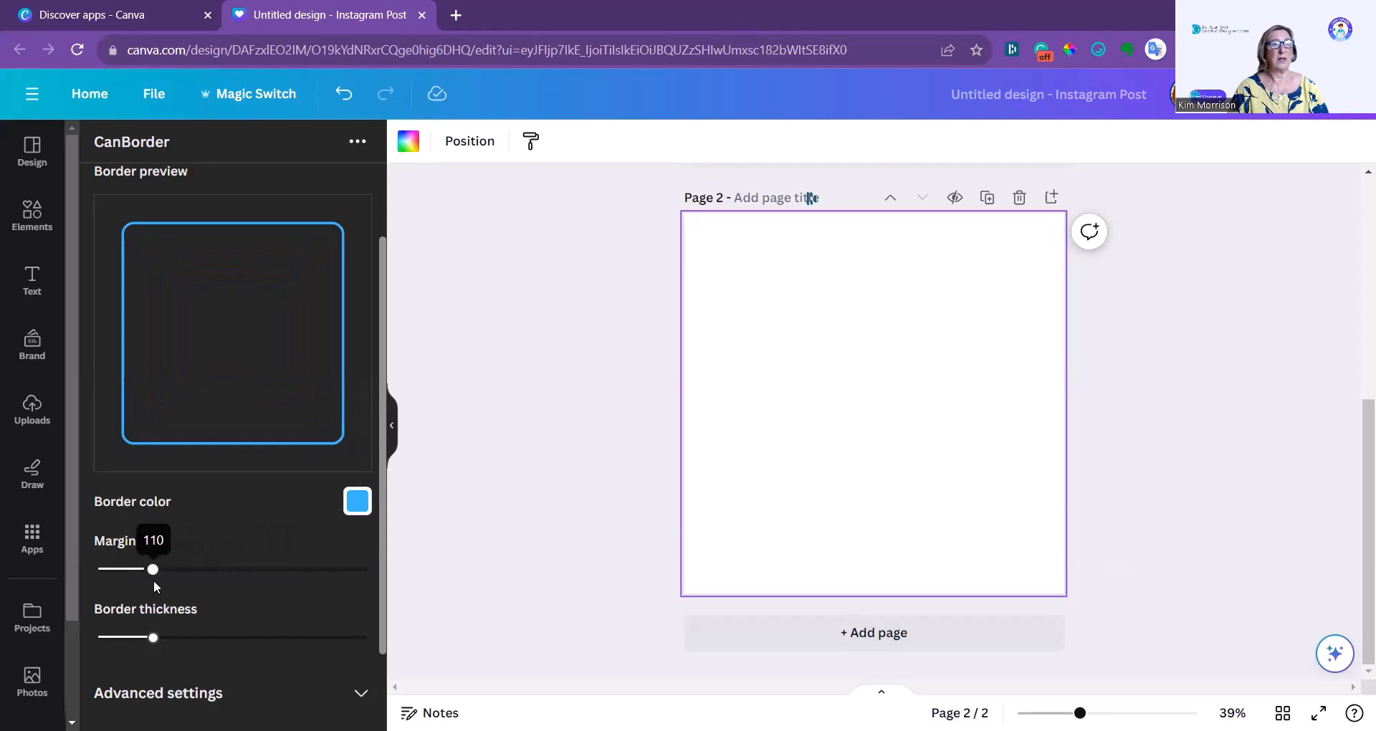
mouse_move(153, 636)
drag(154, 638, 319, 638)
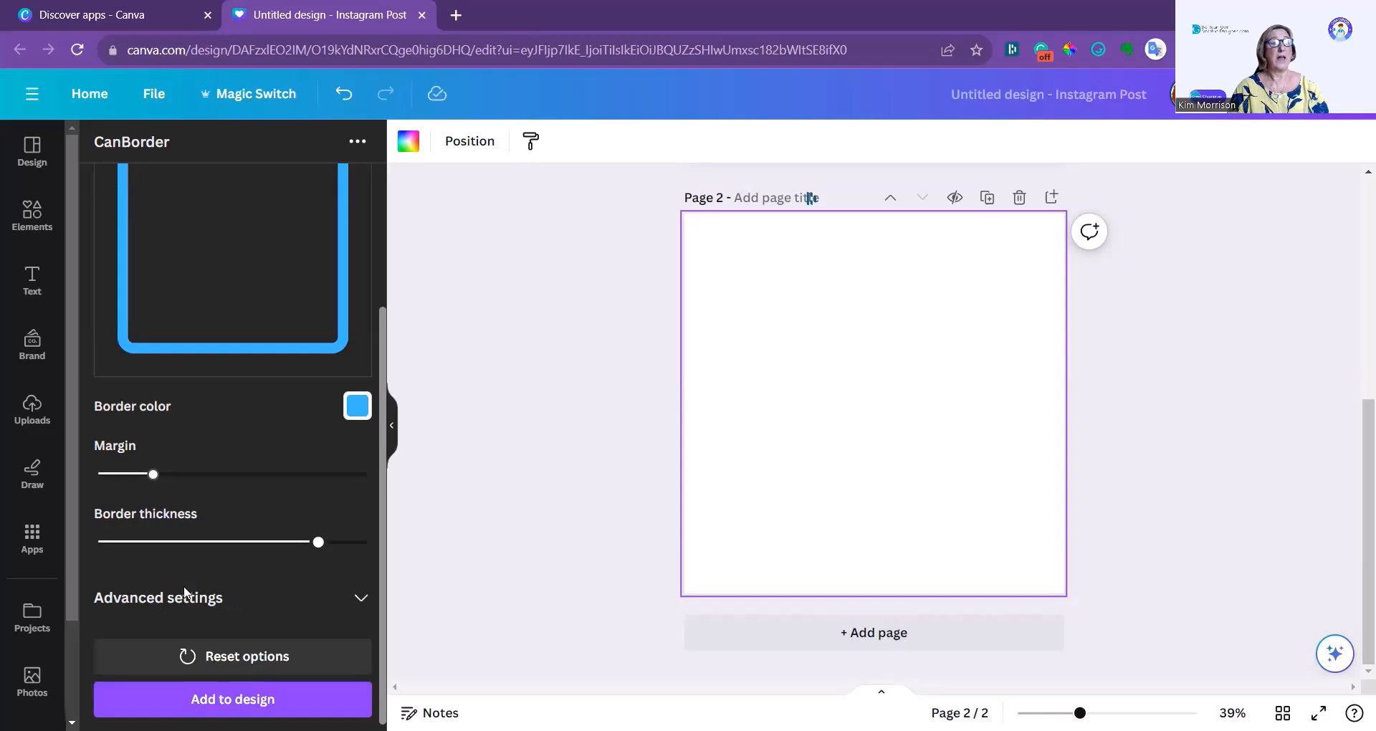
Raise the border's corner roundness to 180 in the advanced settings, and reduce it to about two thirds of its range.
click(361, 598)
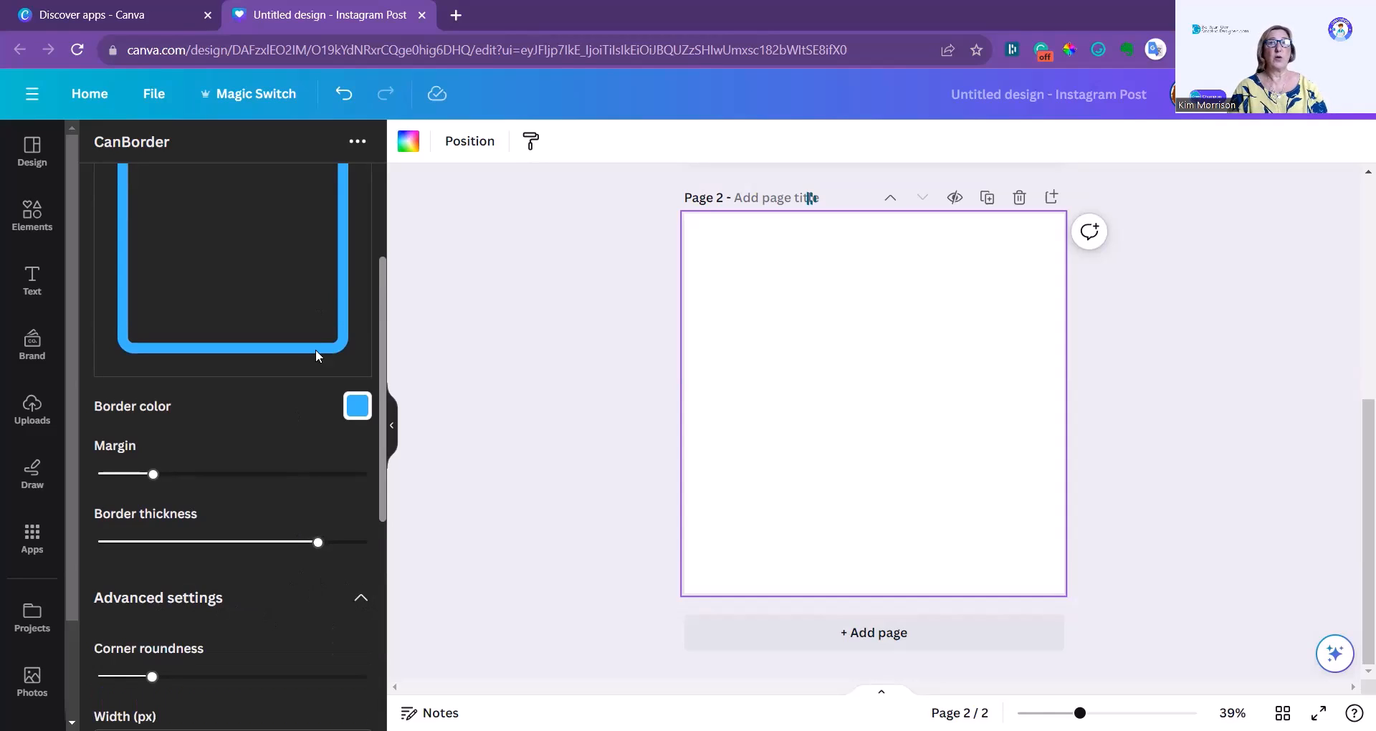
drag(152, 676, 345, 683)
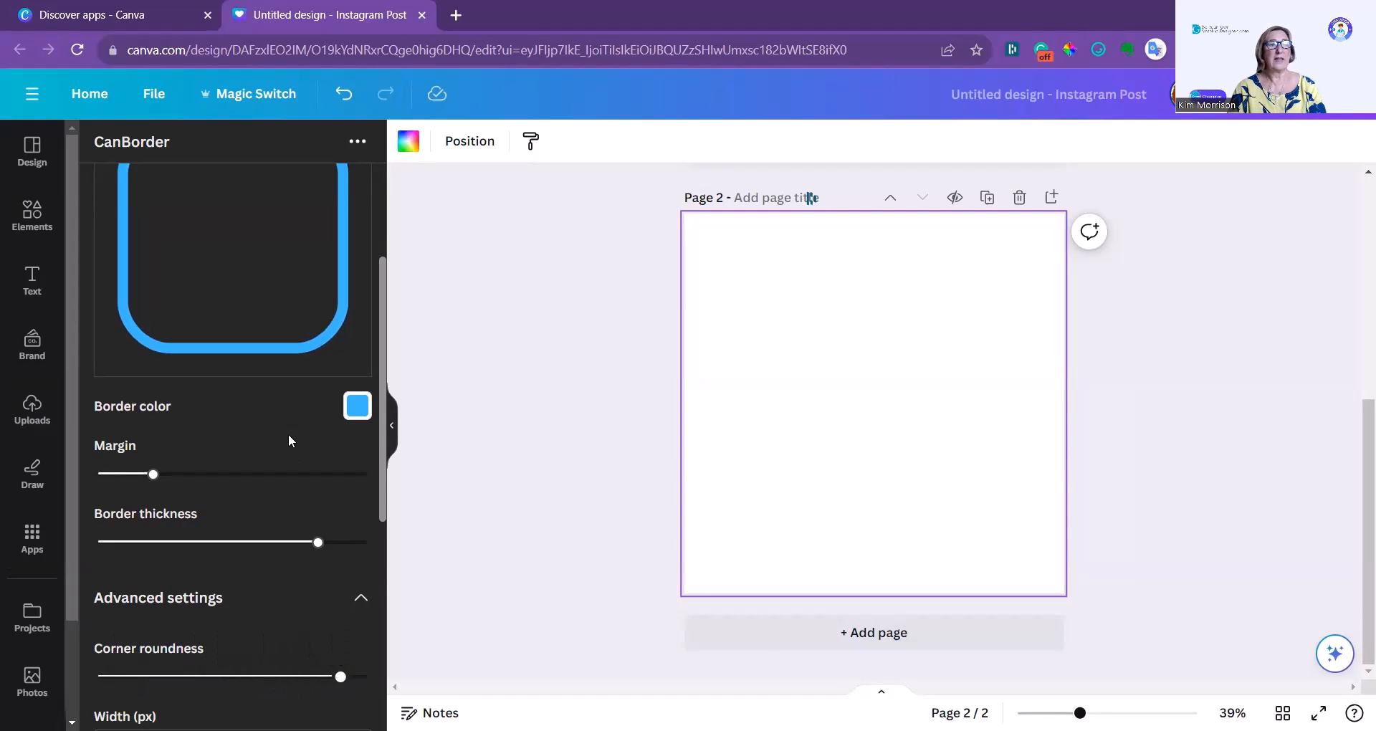
scroll(286, 434, up, 1)
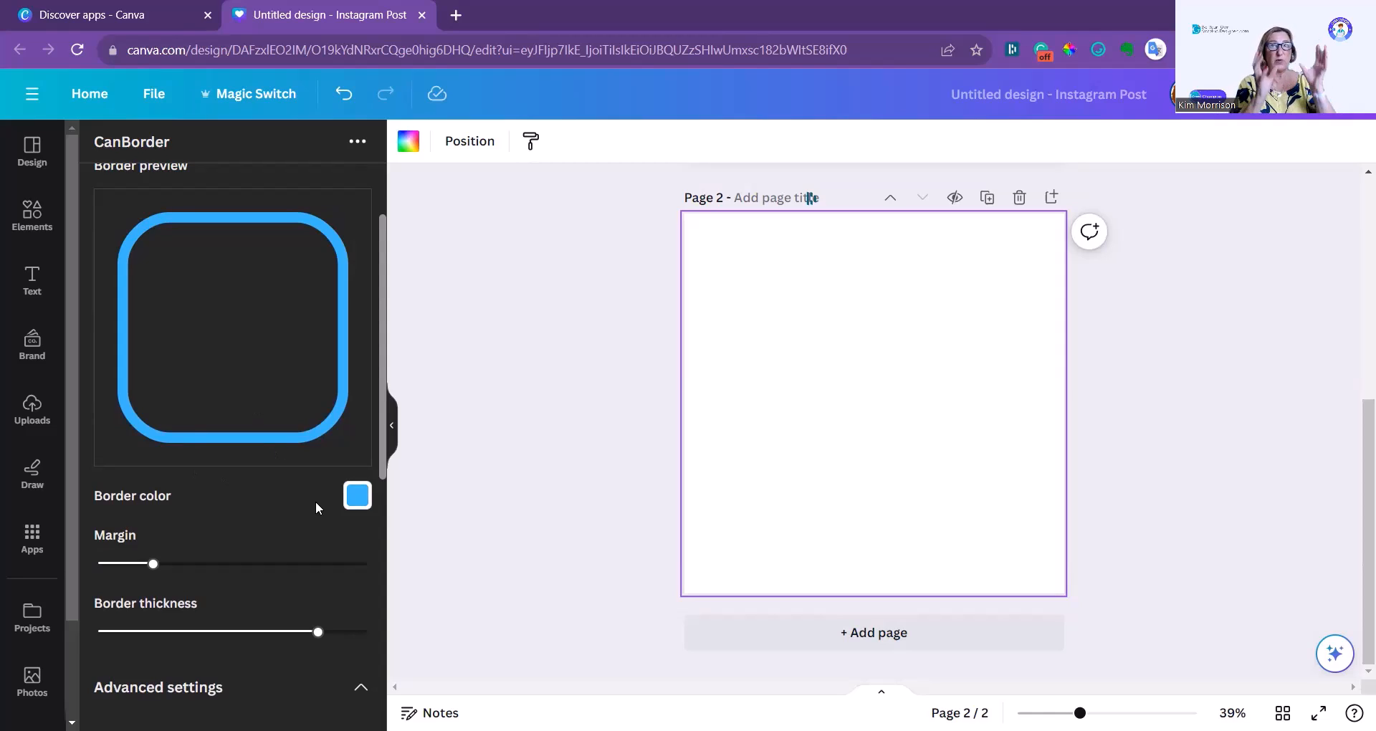
scroll(315, 500, down, 2)
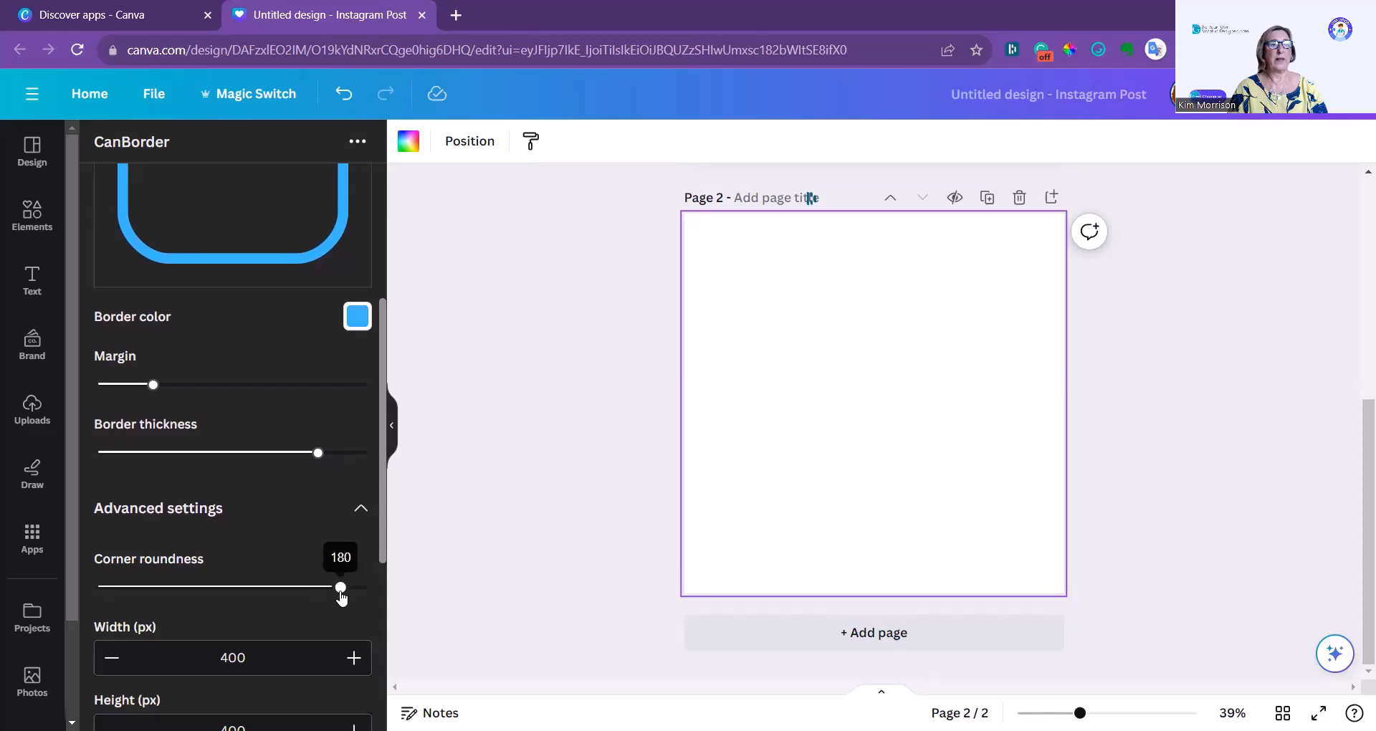
drag(341, 598, 268, 592)
Set the border's width and height to 1000 px each.
scroll(287, 573, down, 1)
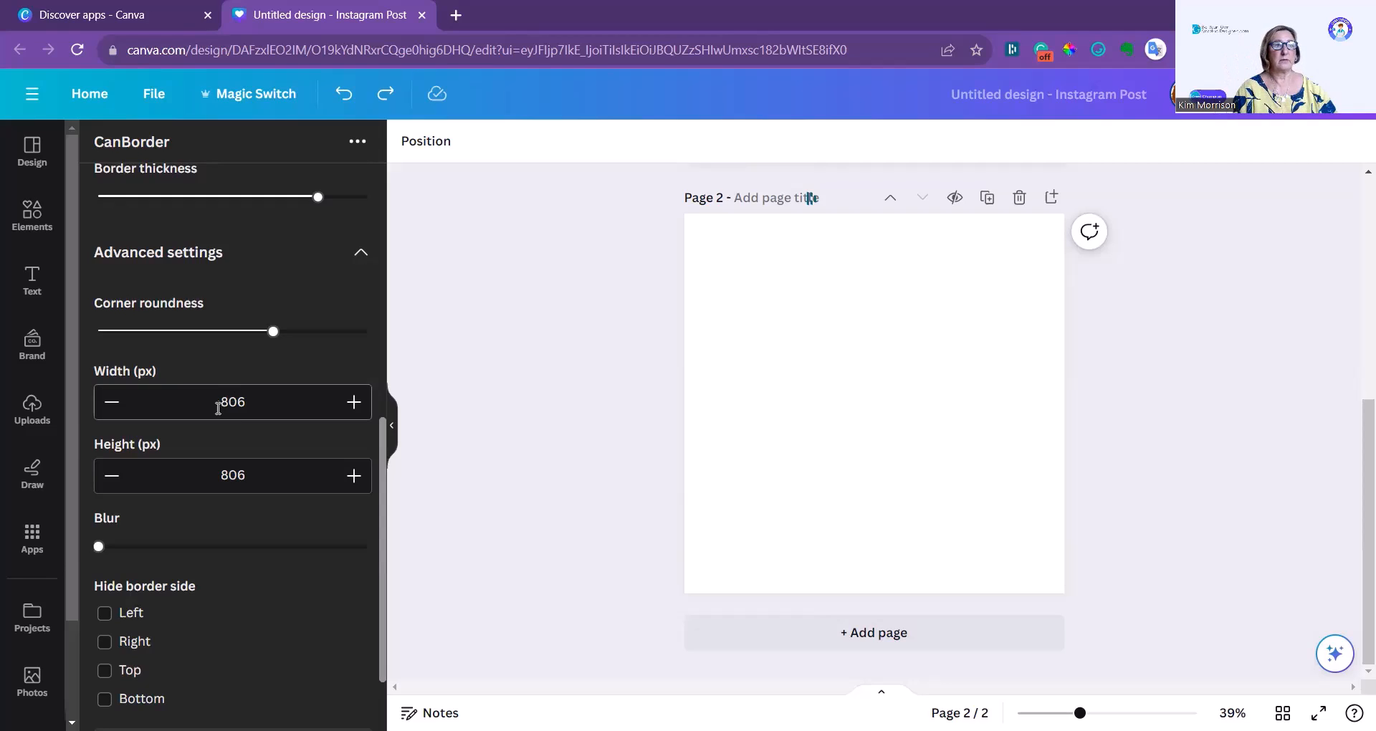
drag(219, 403, 255, 402)
text(1000)
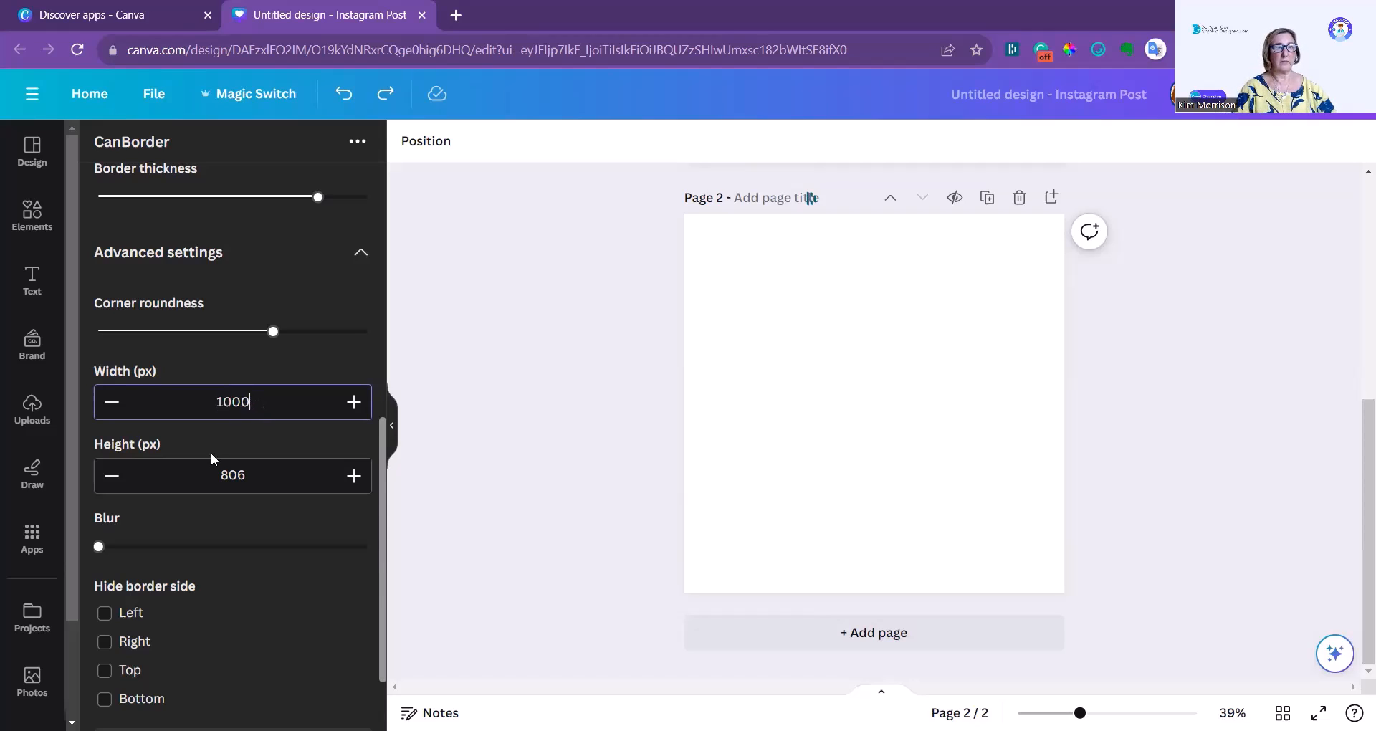
drag(215, 475, 279, 470)
text(1000)
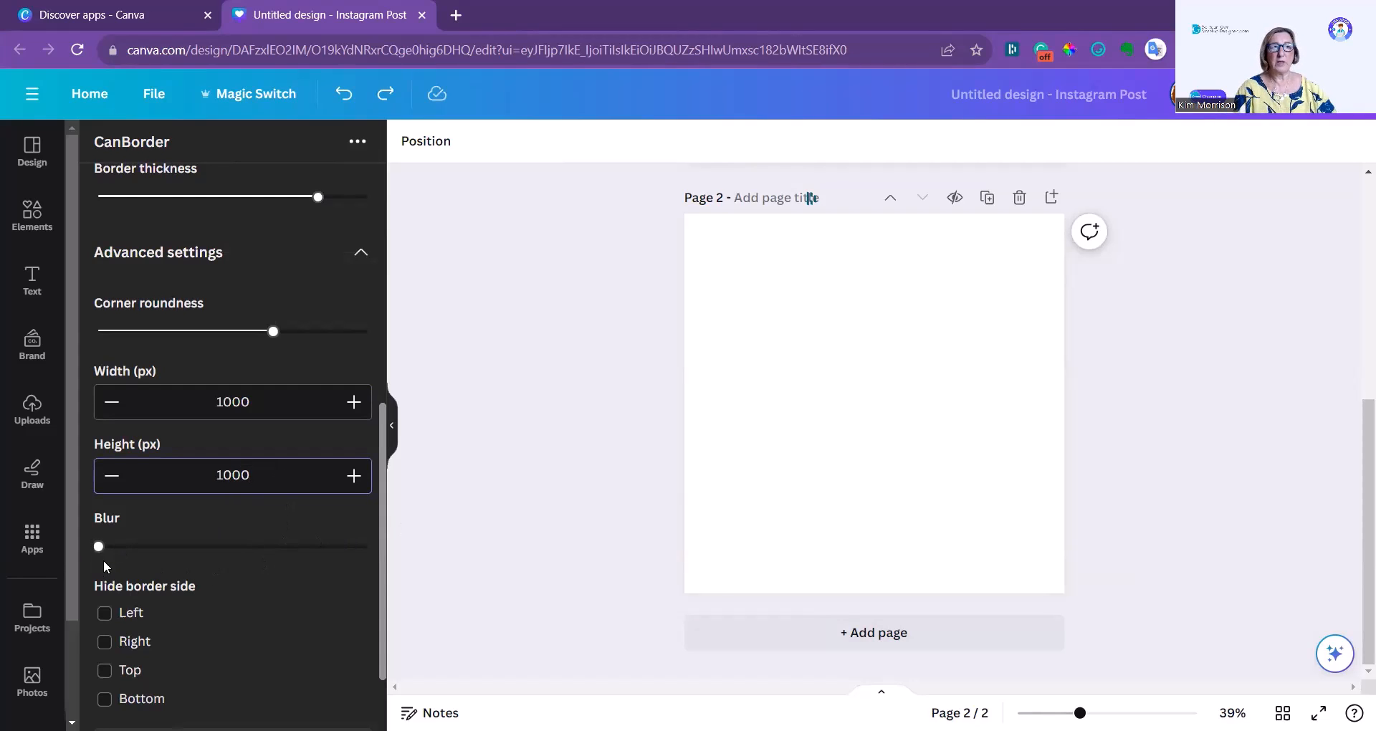
Add the blue border to page 2, enlarge it to fill the page, and deselect it.
scroll(156, 550, down, 2)
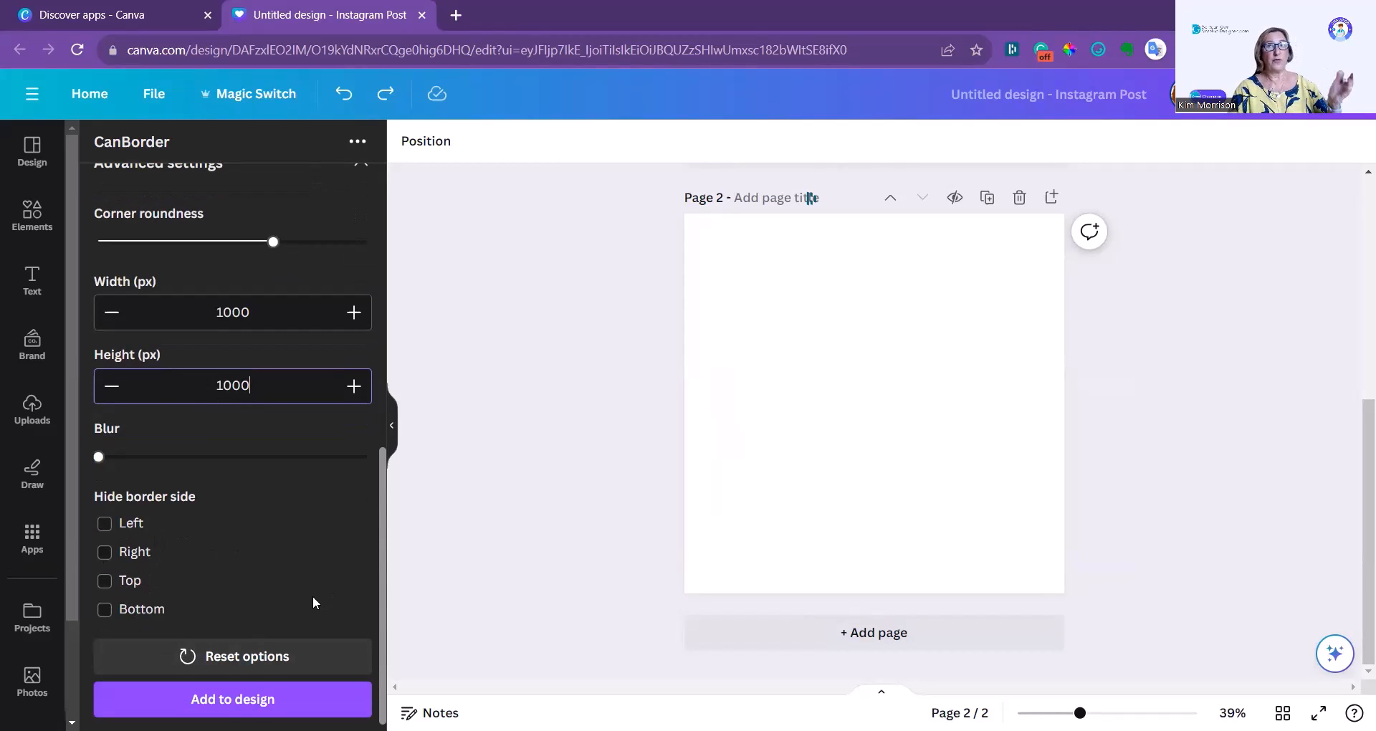
click(232, 699)
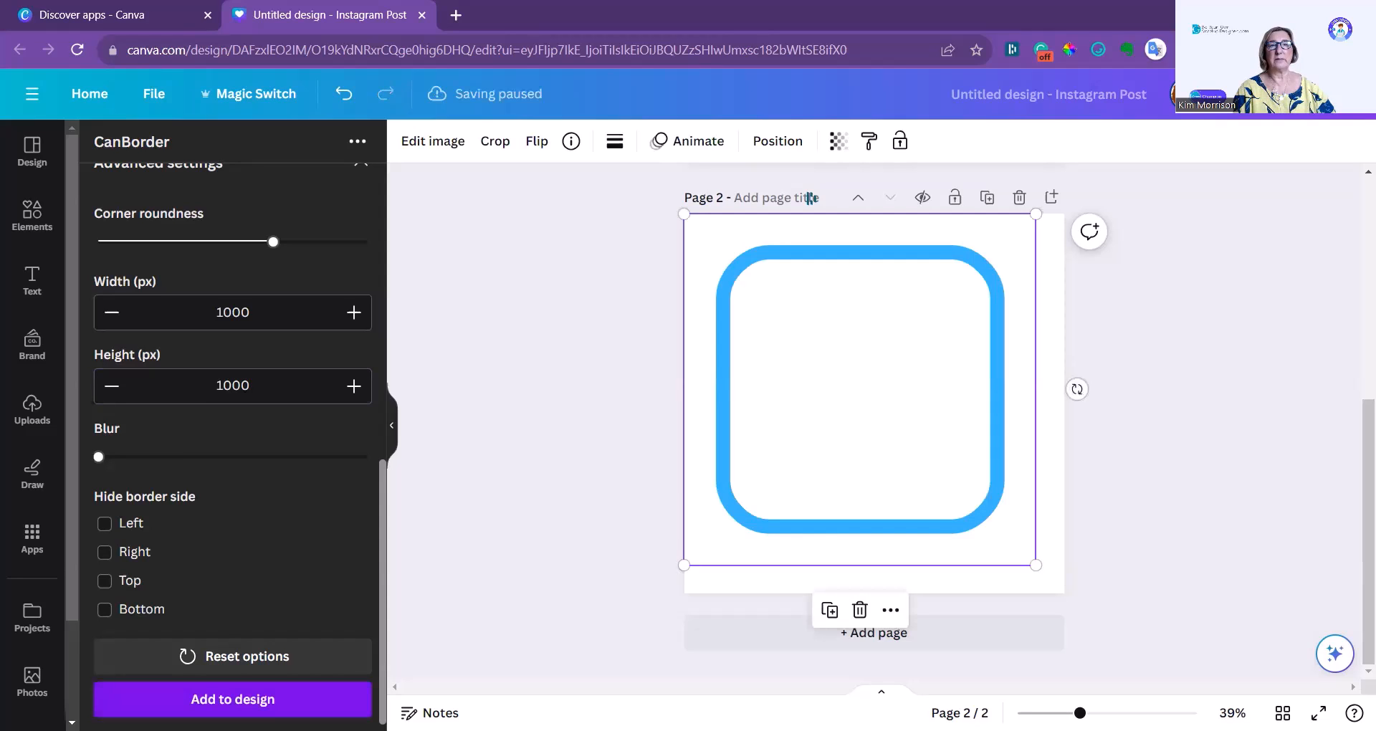
drag(1036, 565, 1069, 591)
click(1275, 537)
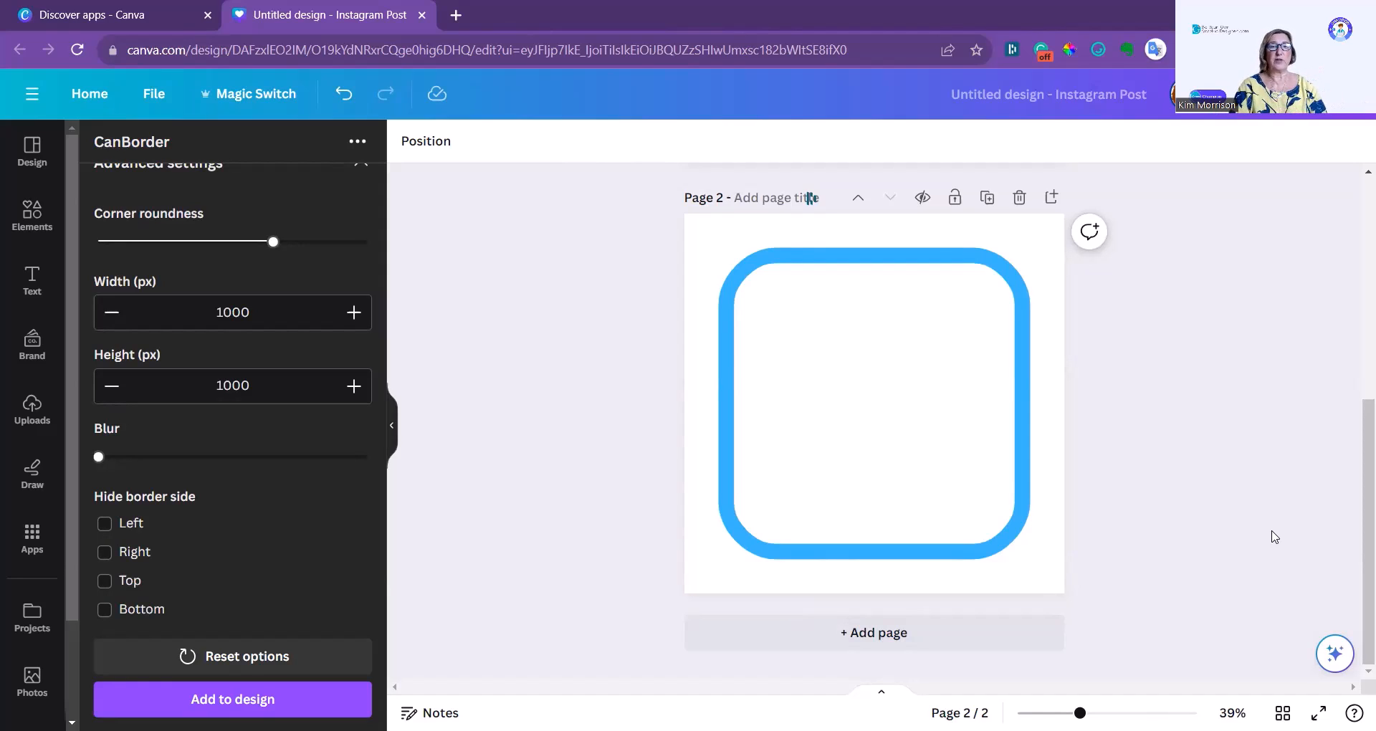
Add a third page to the design, and find and open the CanGrid app.
click(867, 649)
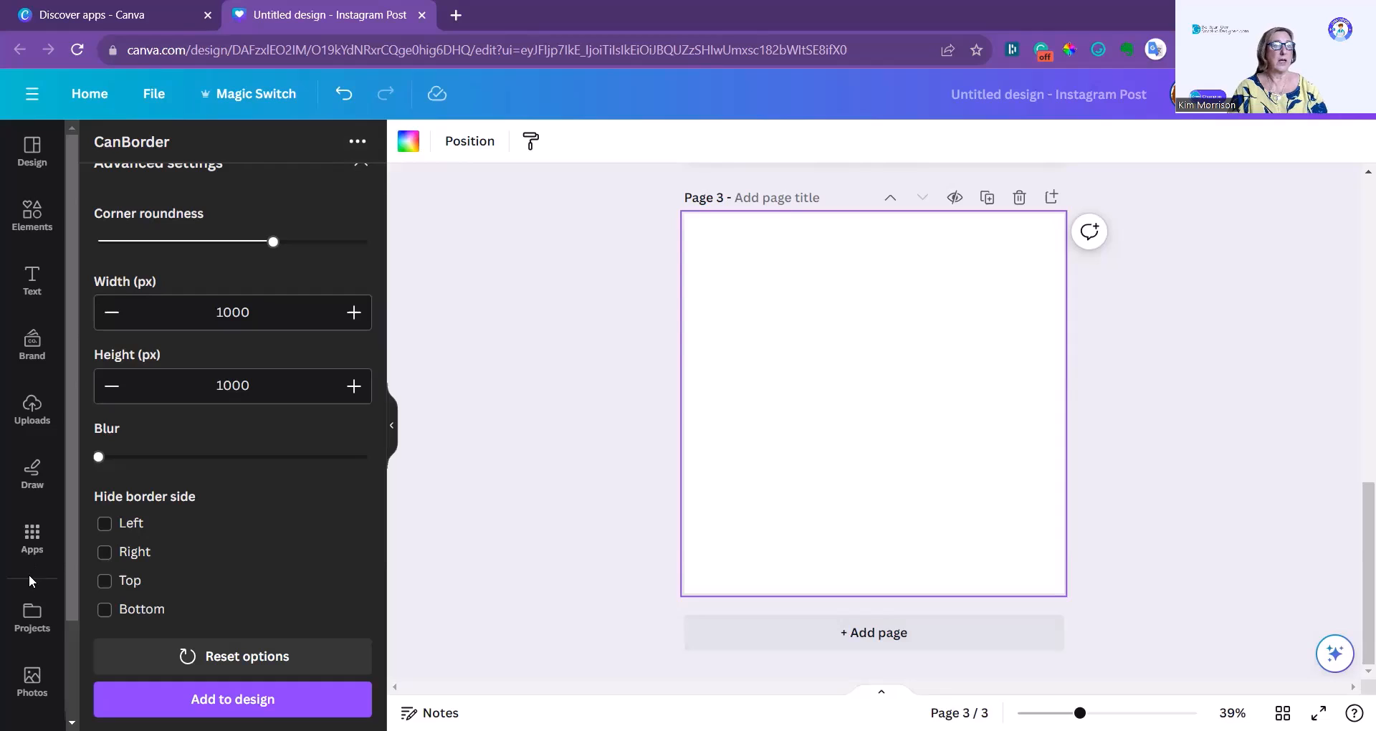
scroll(29, 574, down, 2)
click(31, 444)
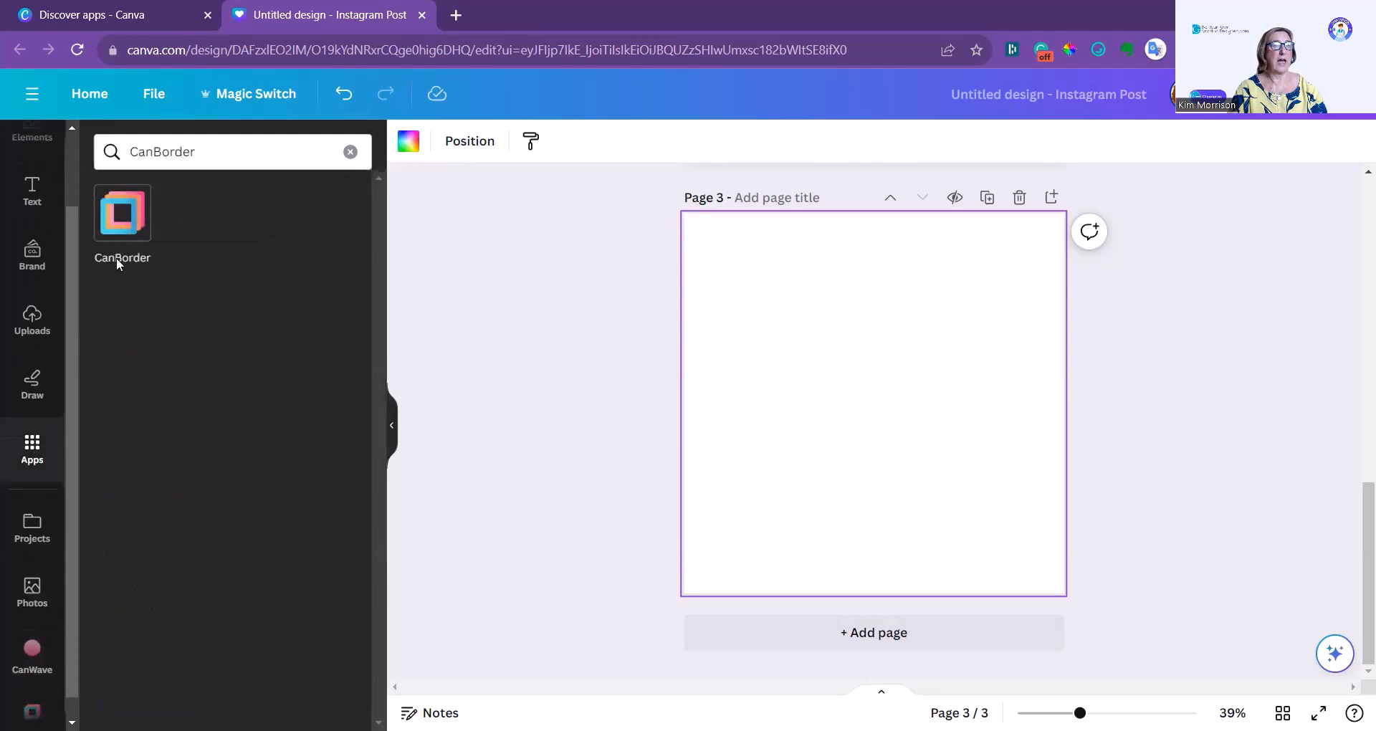
drag(153, 152, 274, 150)
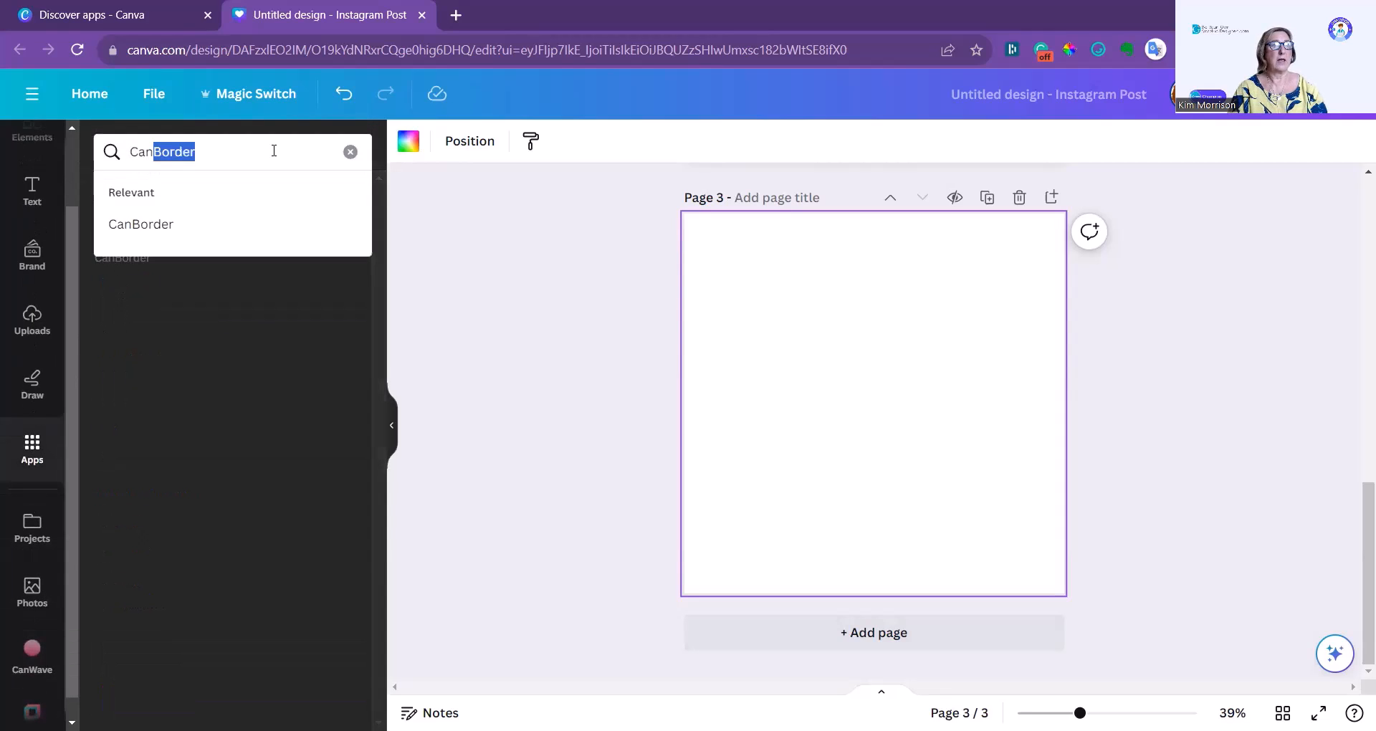
text(Grid)
key(Return)
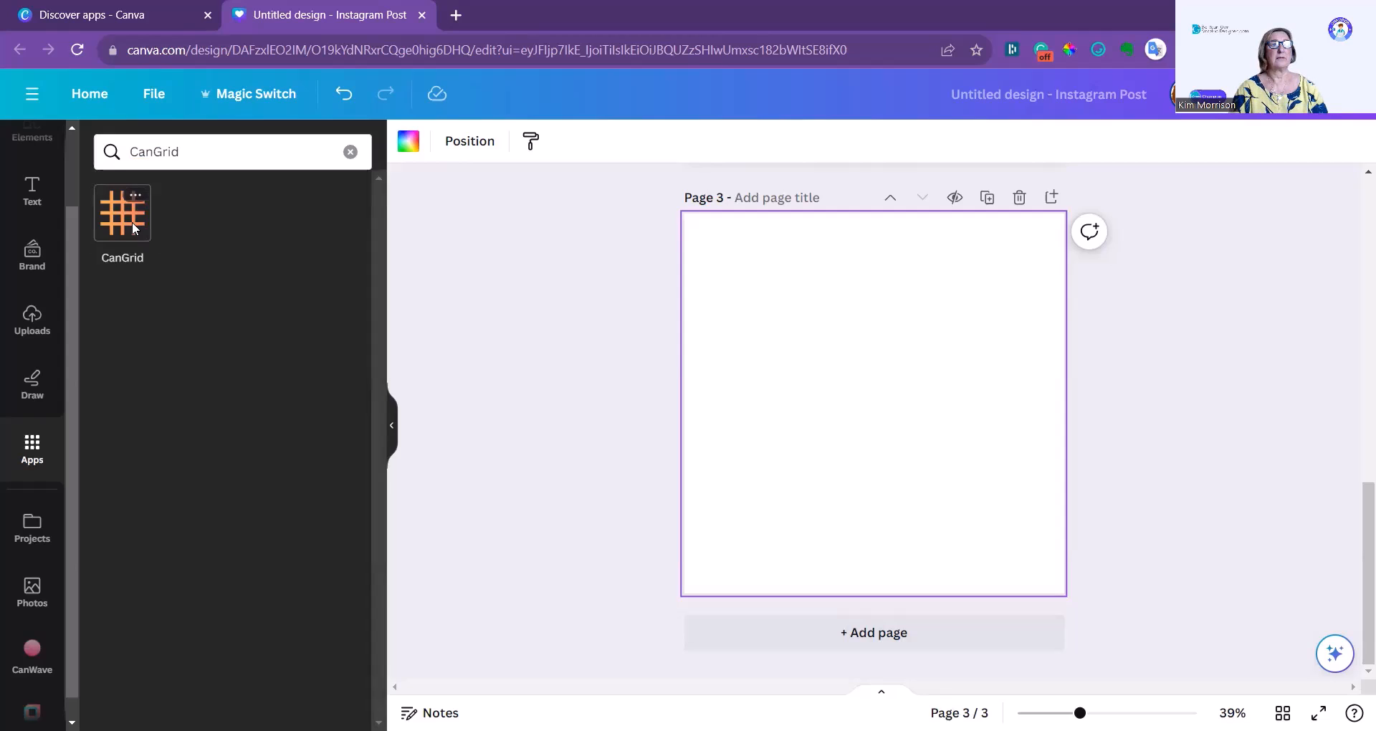
click(132, 221)
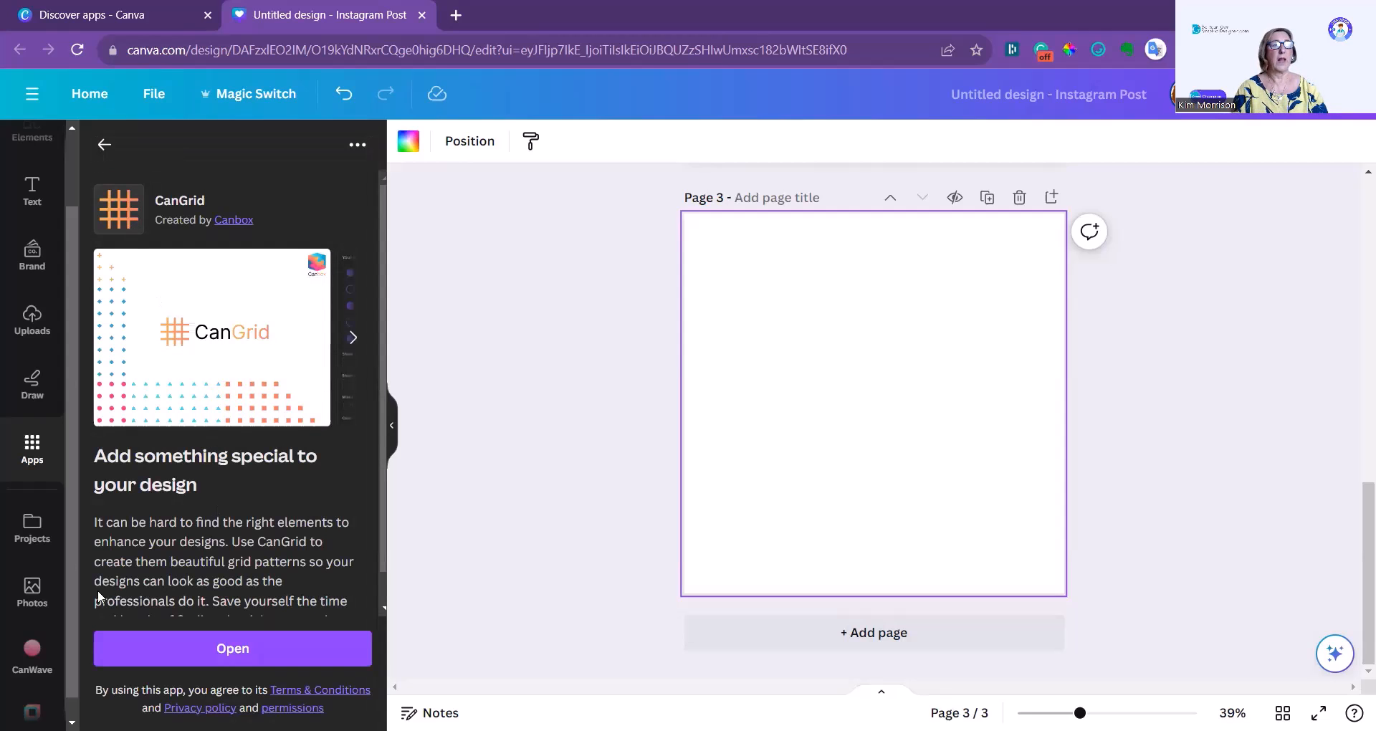
click(235, 649)
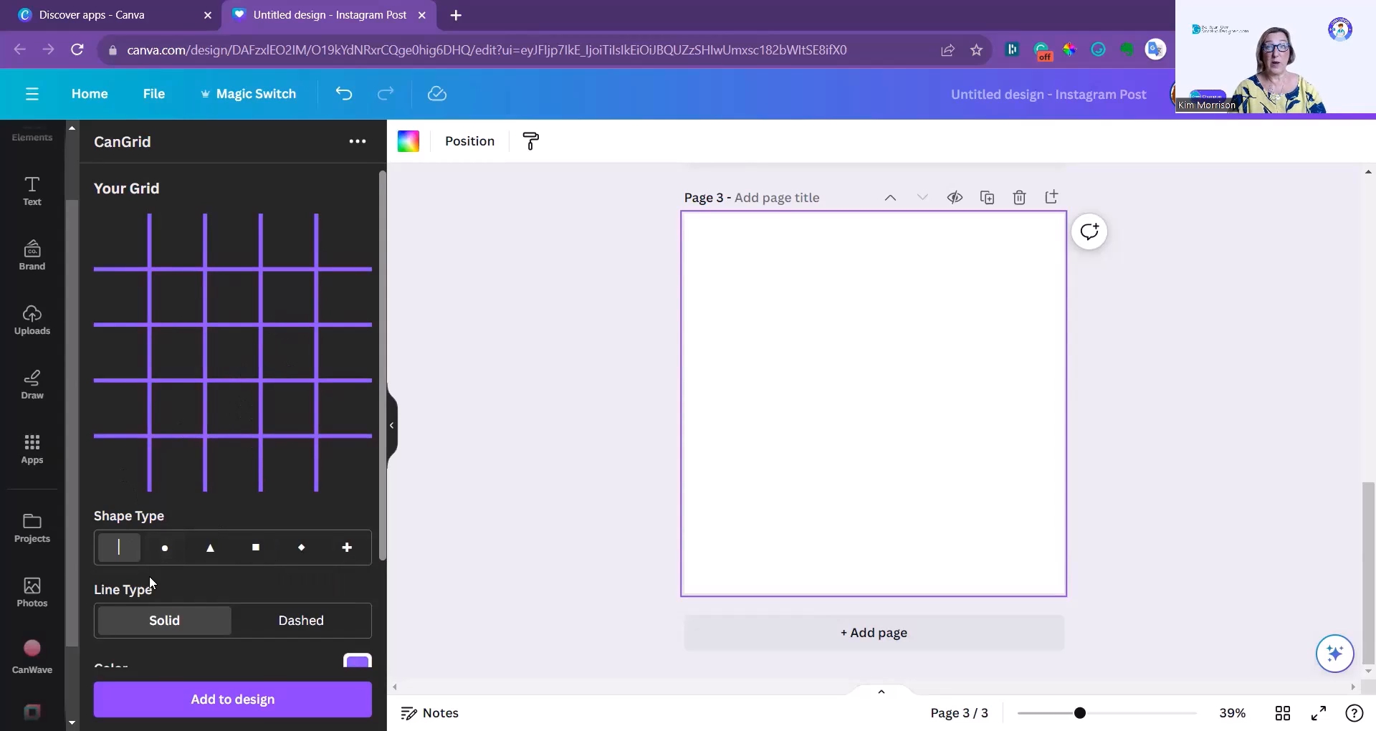
Try the circle, triangle, square, diamond and plus shape types for the grid.
click(167, 549)
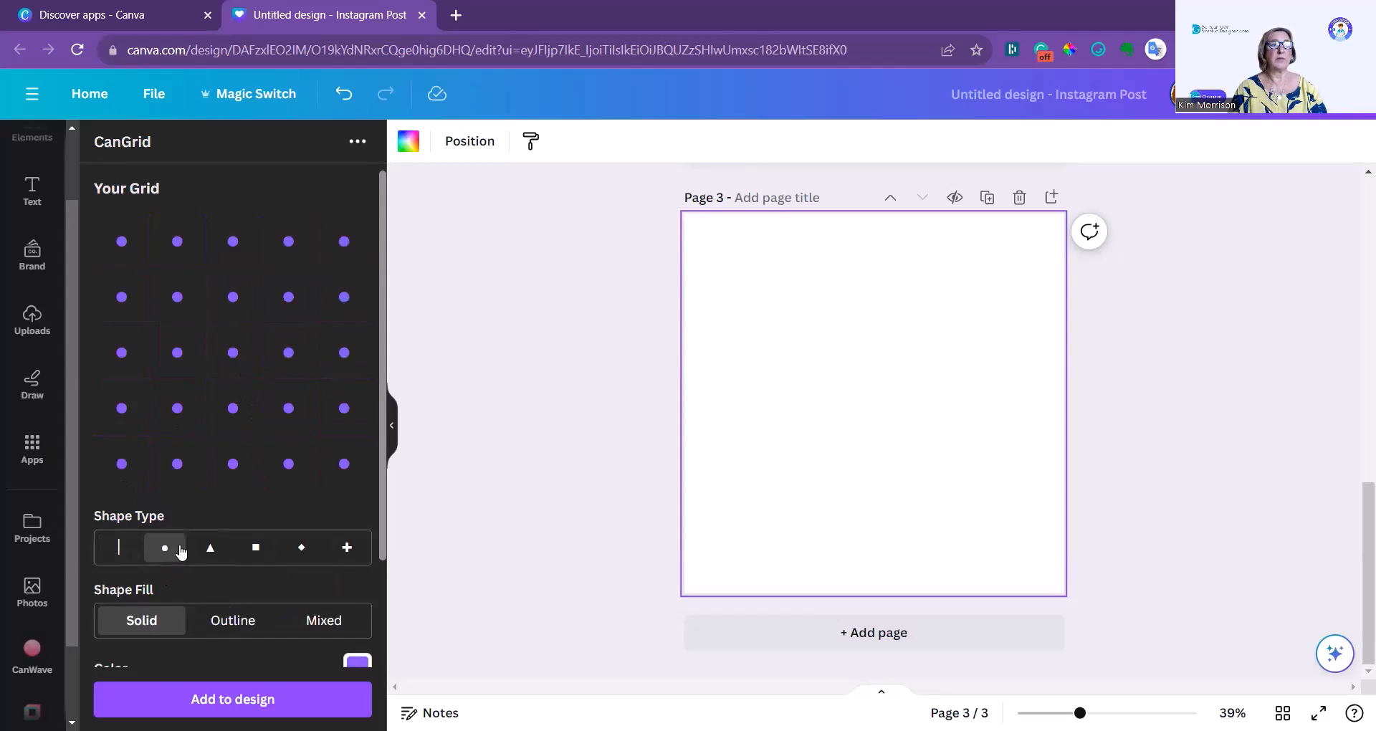
click(212, 551)
click(249, 552)
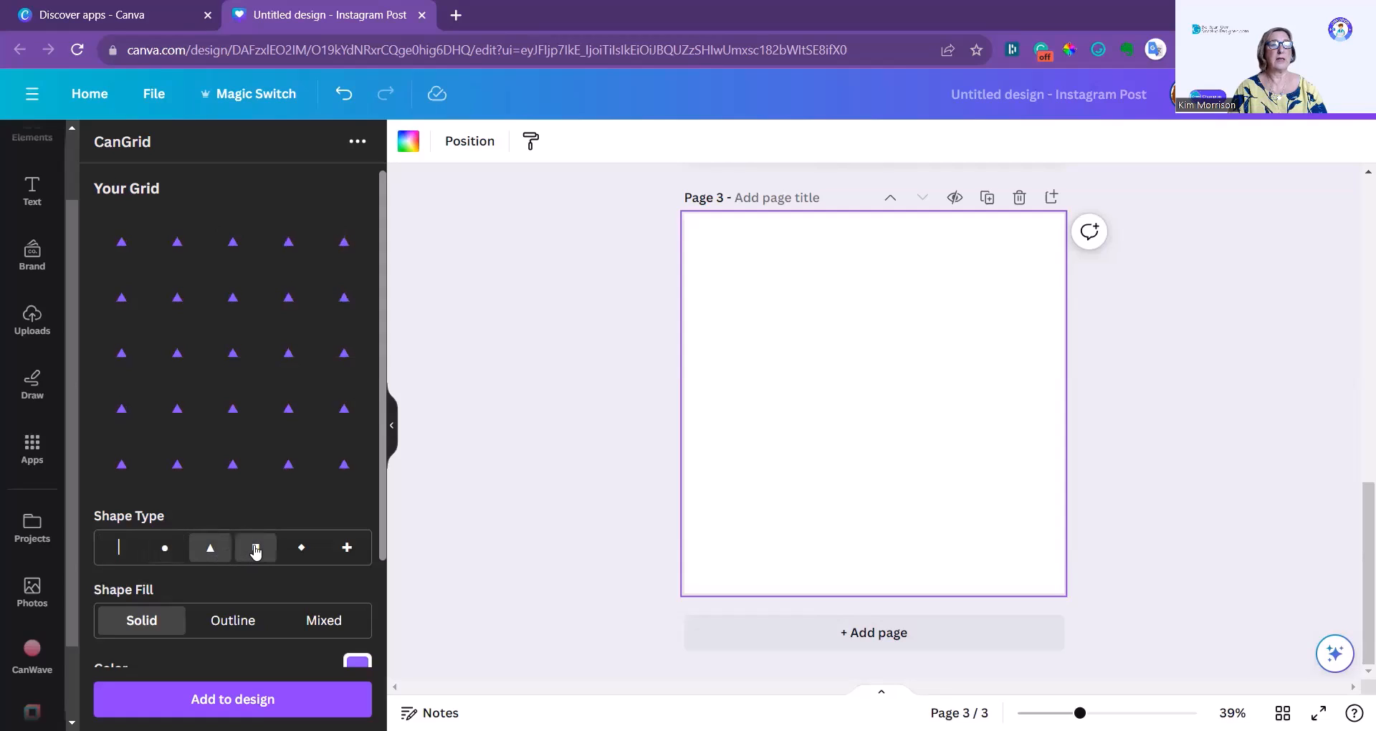
click(300, 558)
click(347, 554)
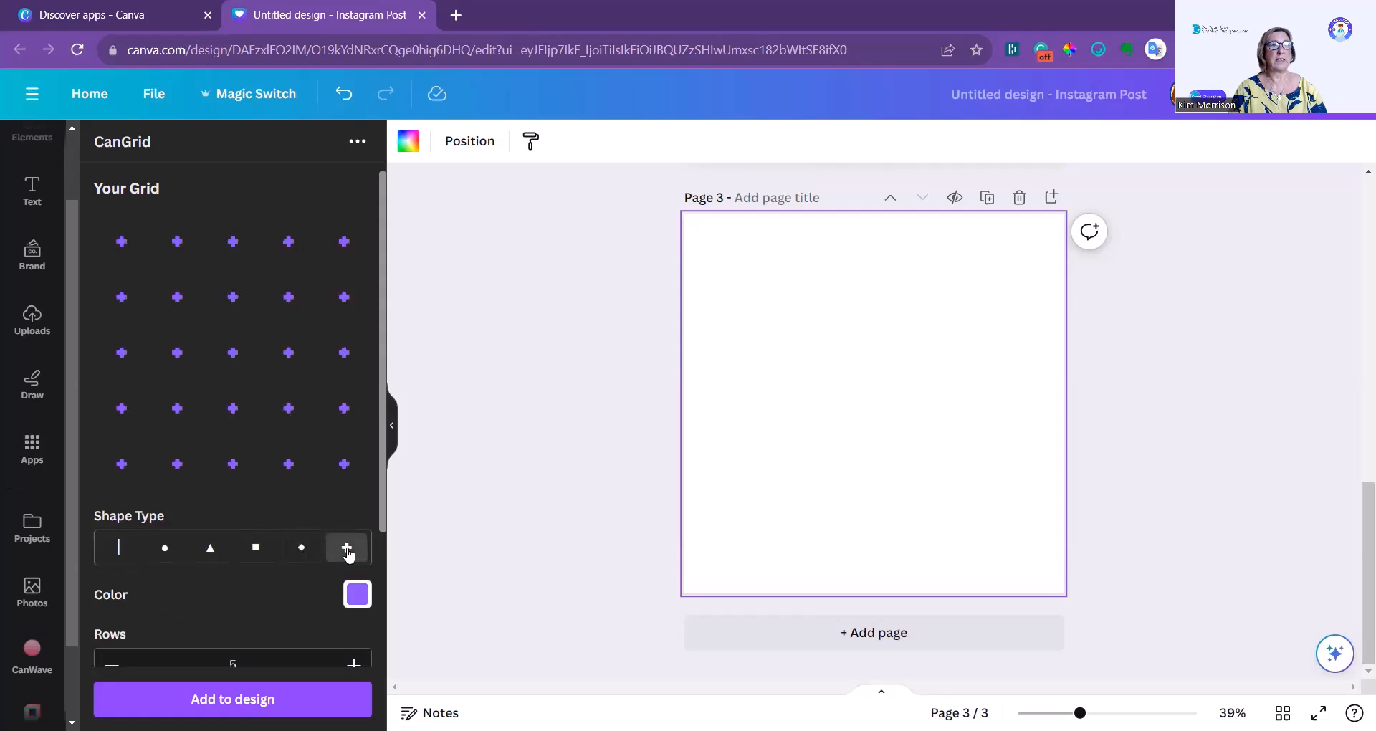
Change the grid color to light blue 38B6FF from the recommended colors.
click(366, 599)
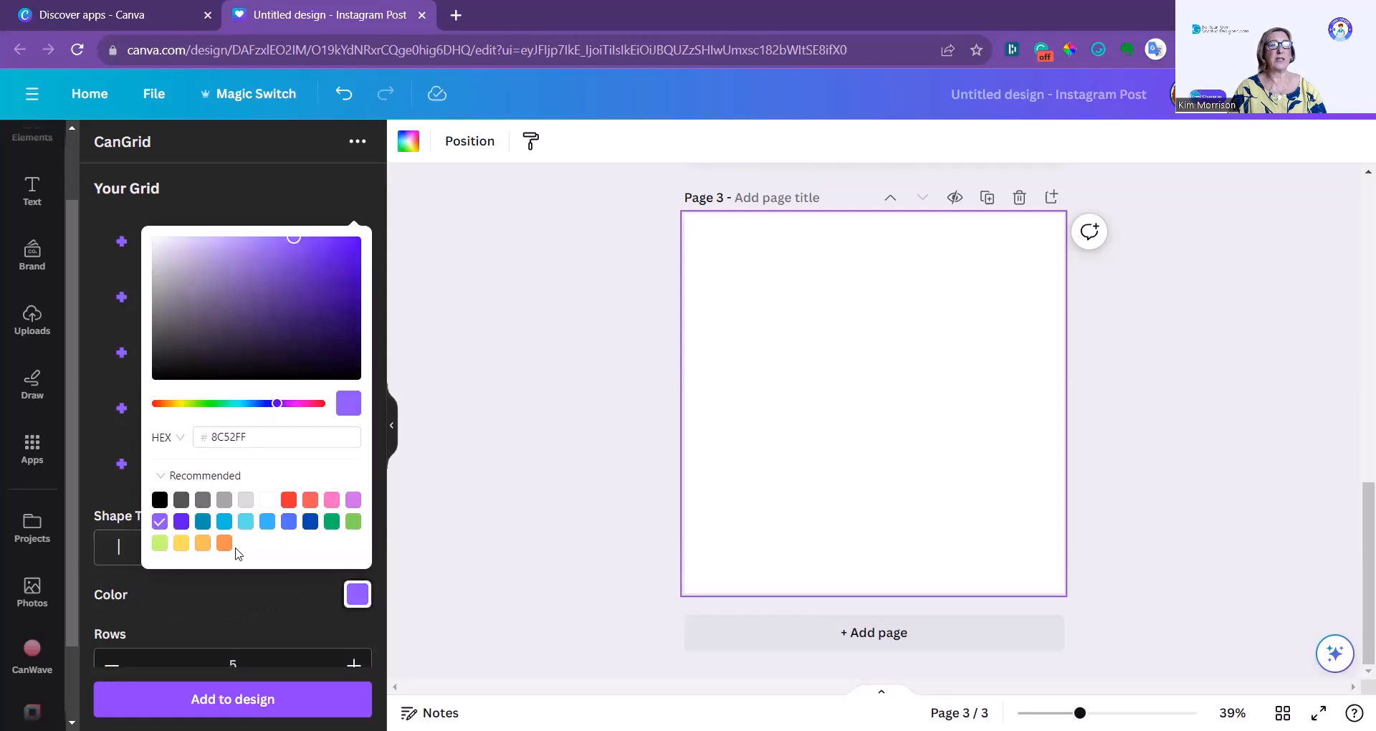
click(267, 523)
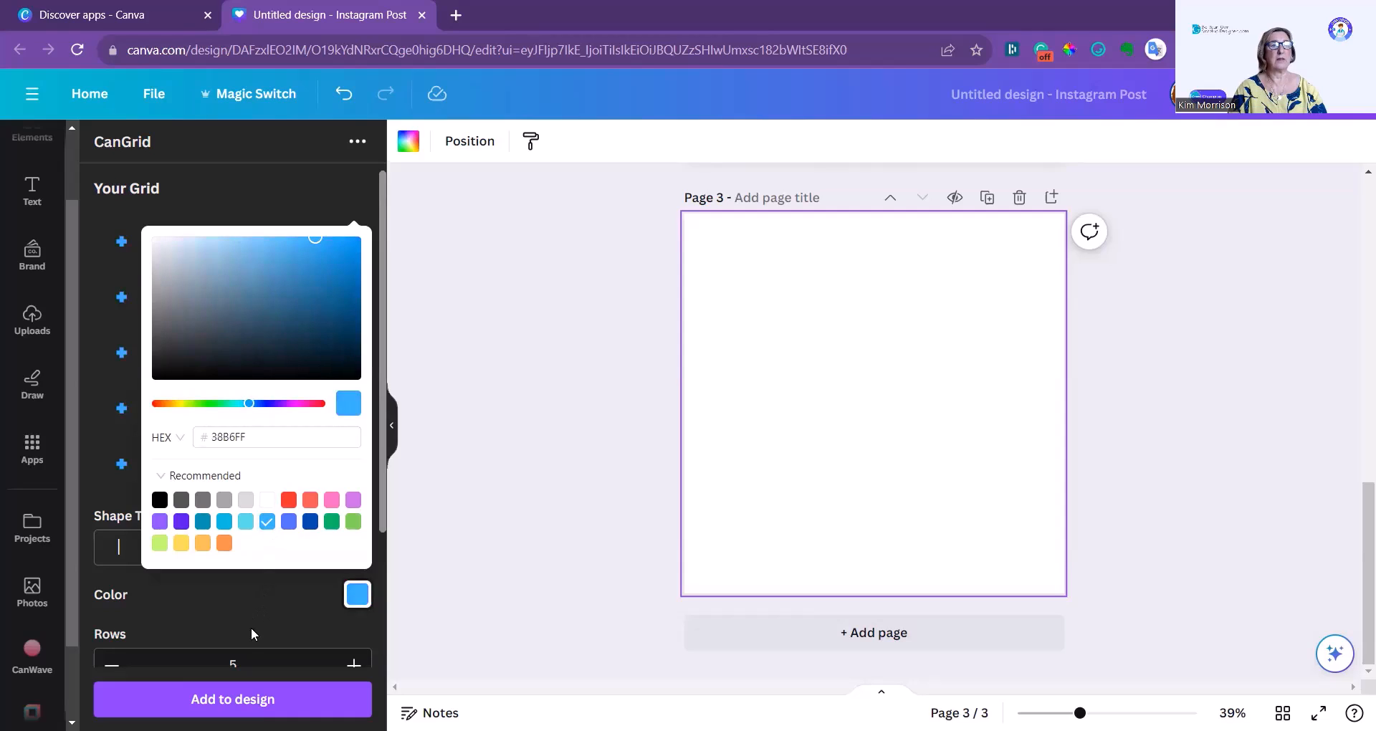
click(257, 625)
Set the grid to 6 columns and 6 rows, and change its shape type to diamond.
scroll(258, 625, down, 3)
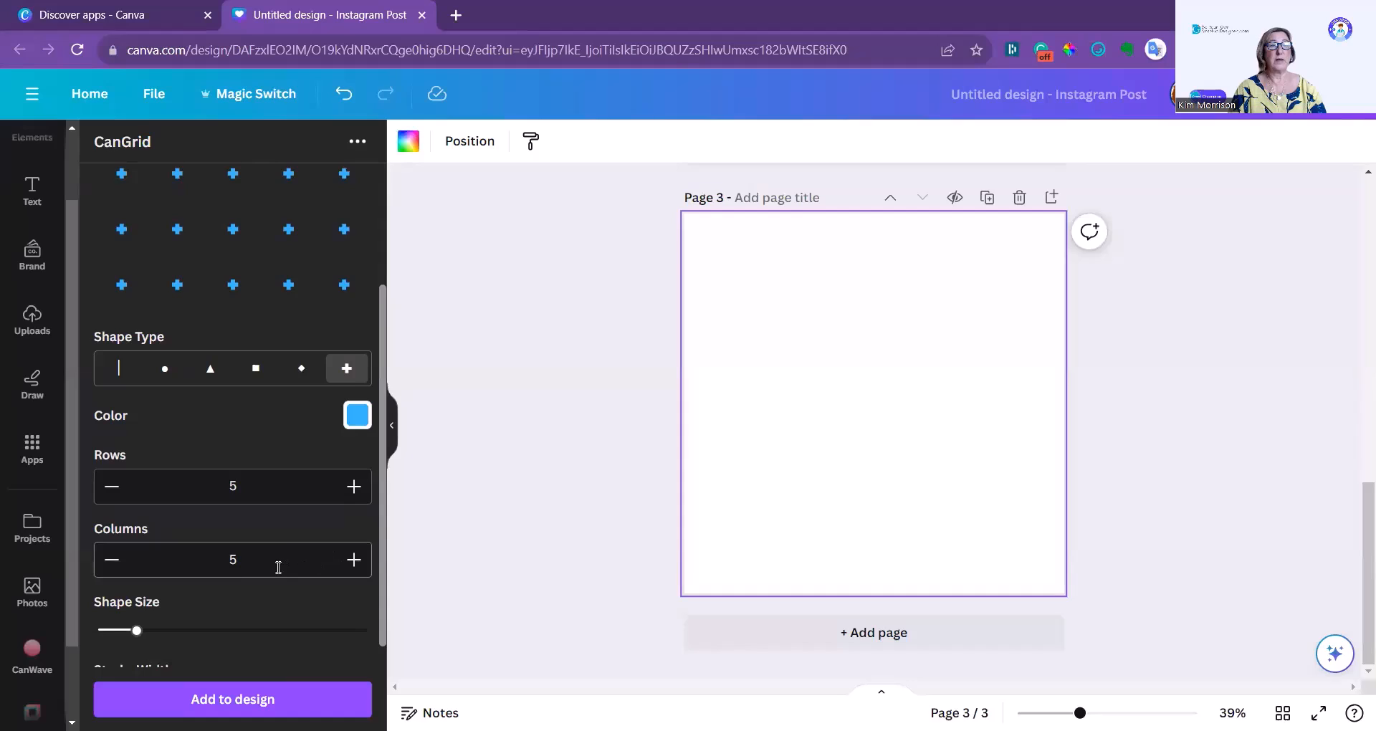
click(352, 560)
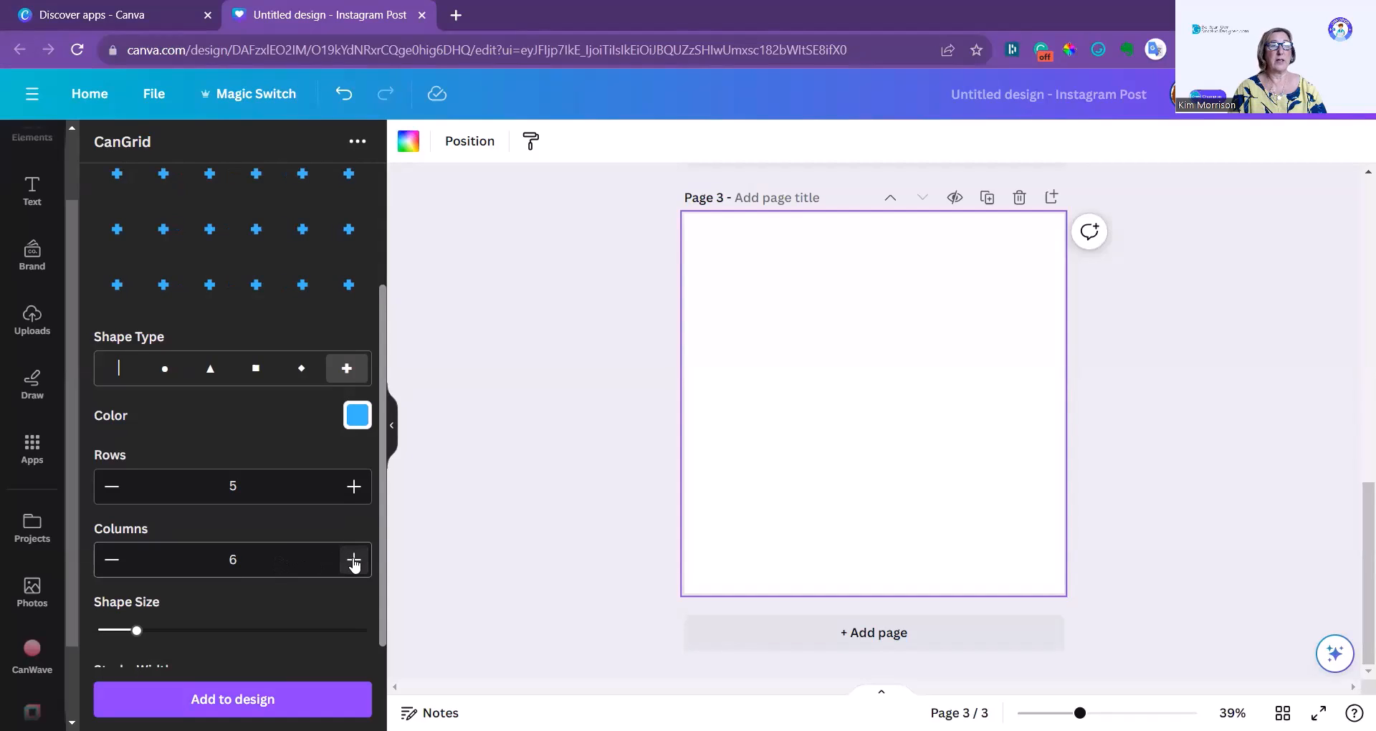
click(354, 488)
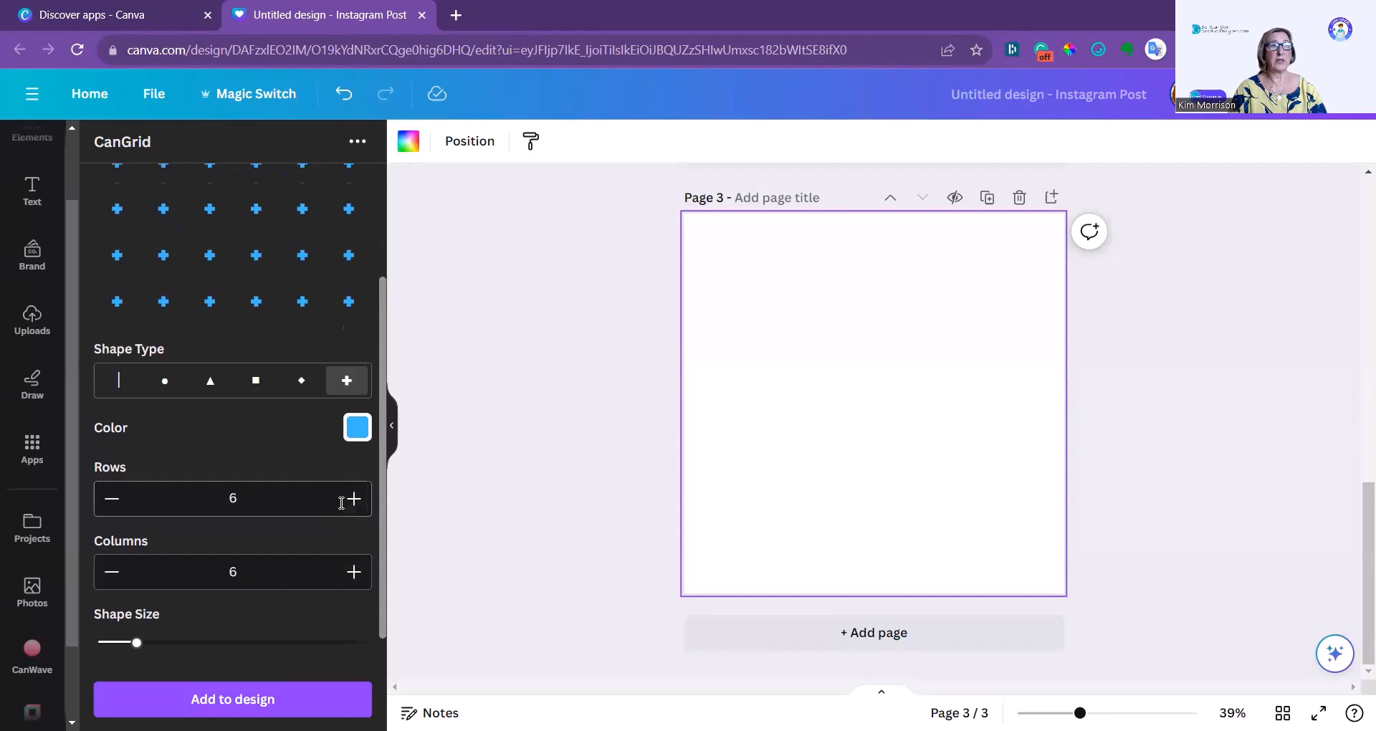
scroll(342, 501, up, 2)
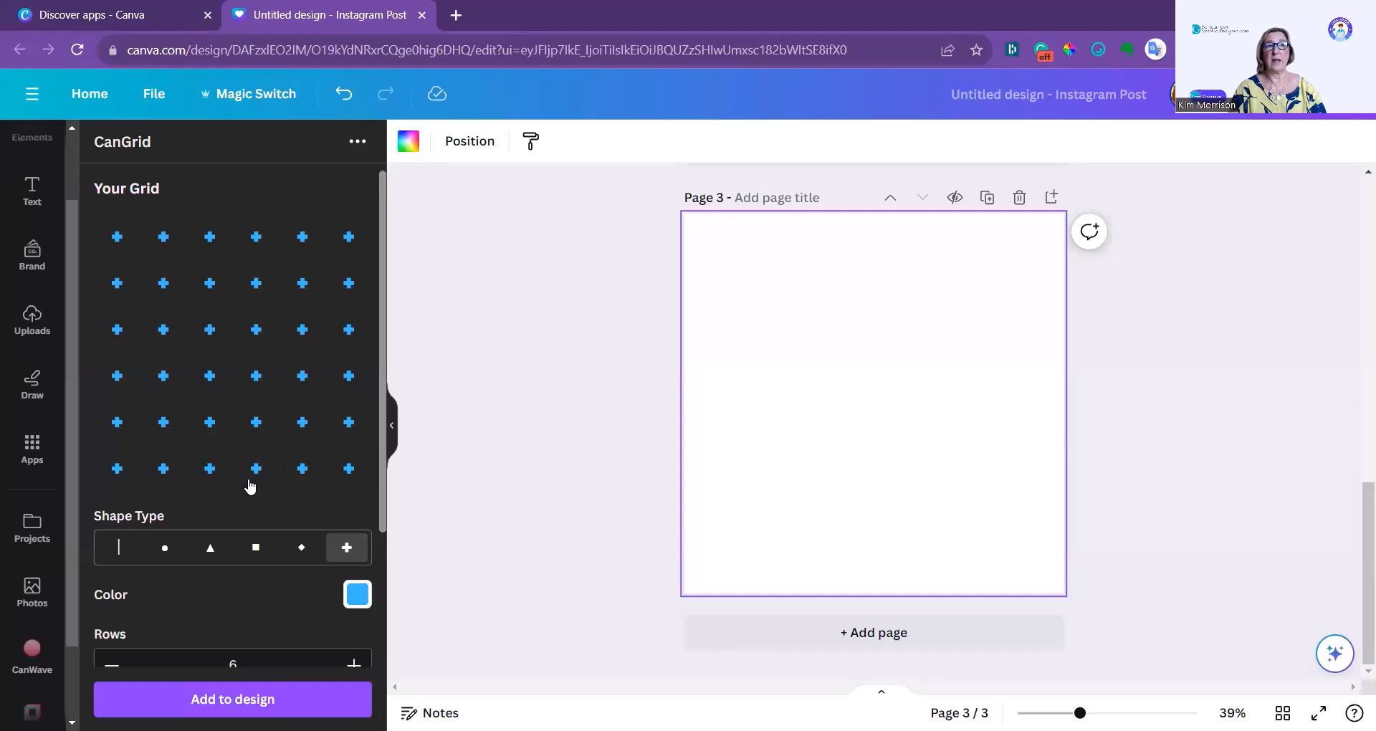
scroll(269, 488, down, 1)
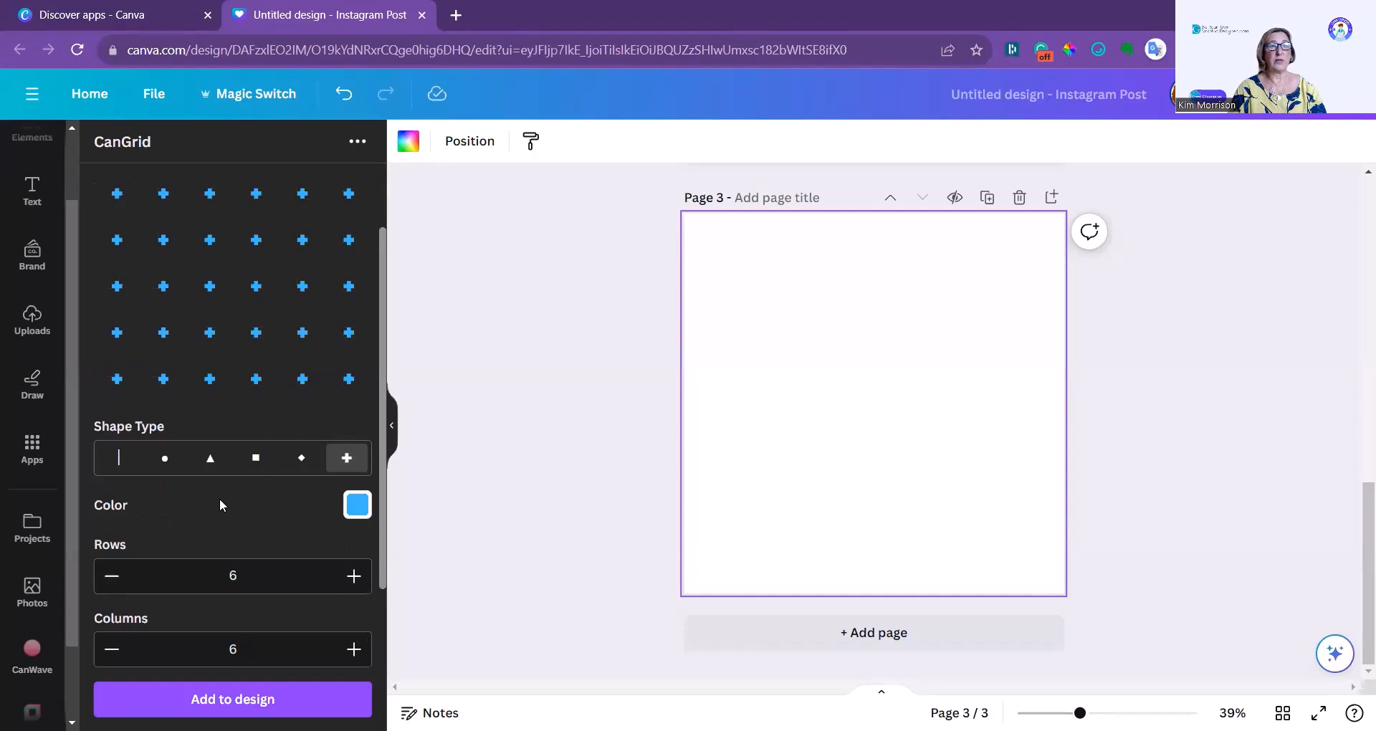
click(298, 470)
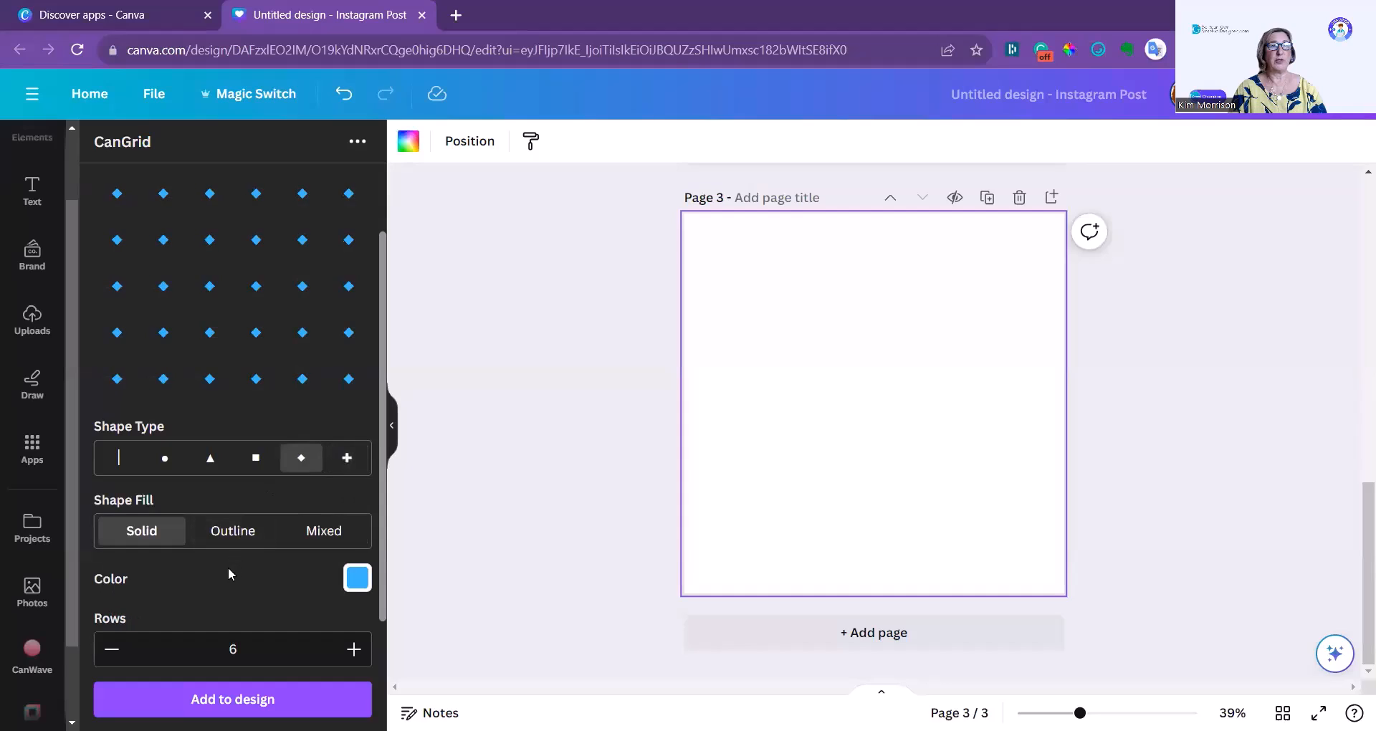
Increase the diamonds' shape size to the maximum and add the grid to page 3.
scroll(245, 577, down, 2)
drag(133, 650, 377, 643)
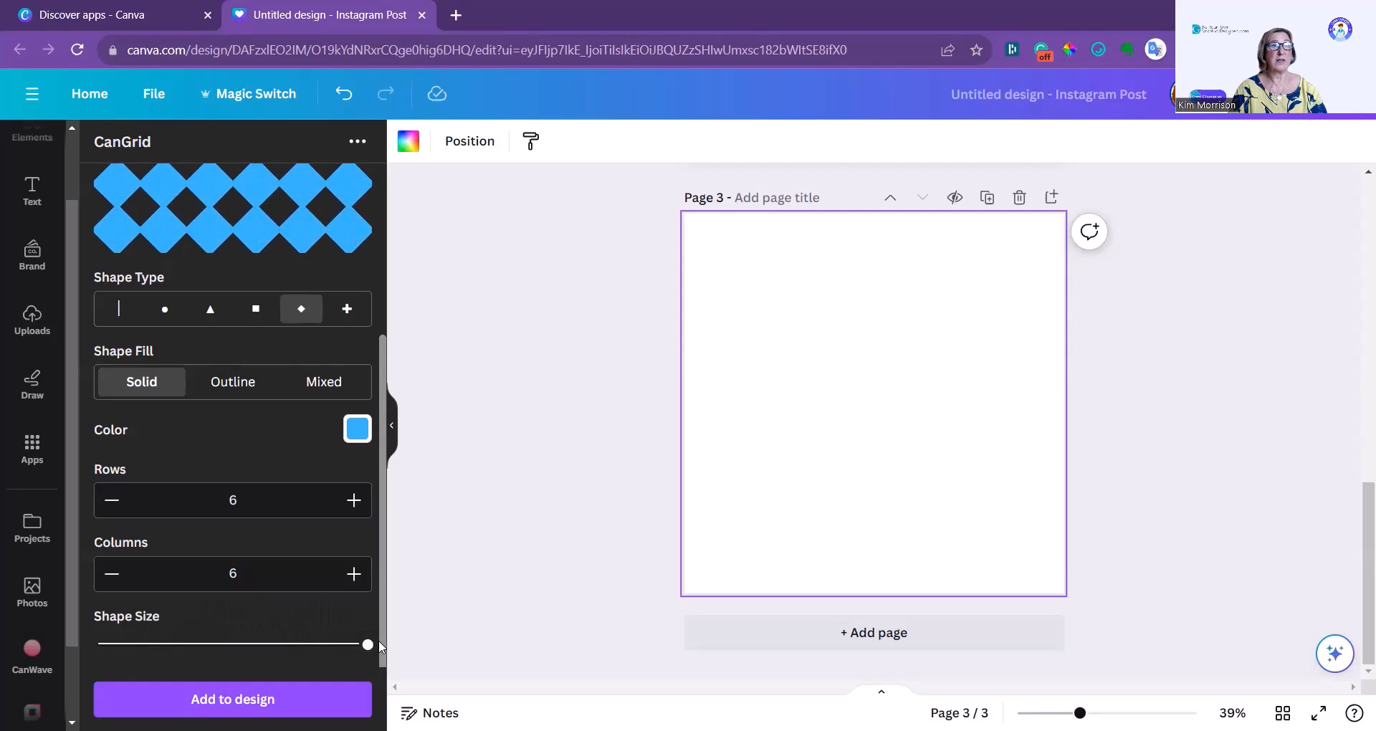
scroll(342, 620, up, 3)
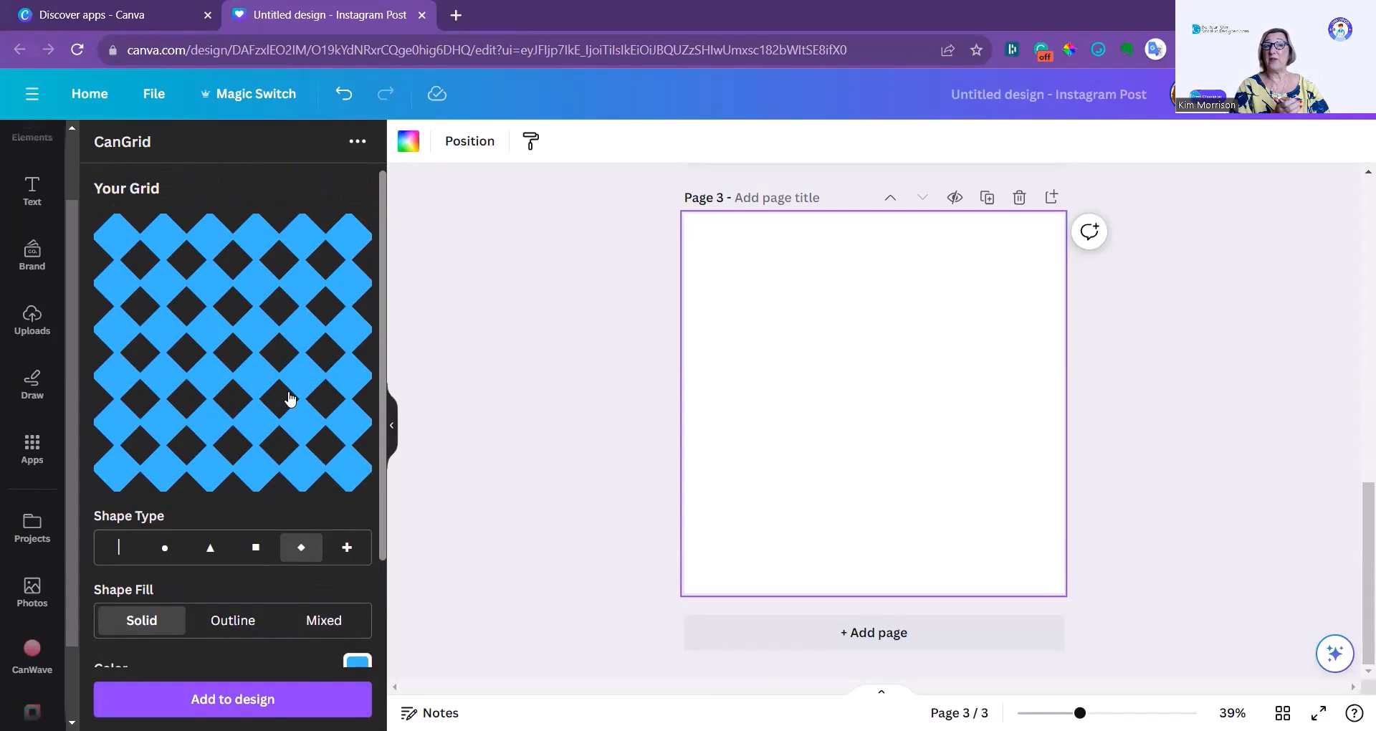
scroll(203, 583, down, 3)
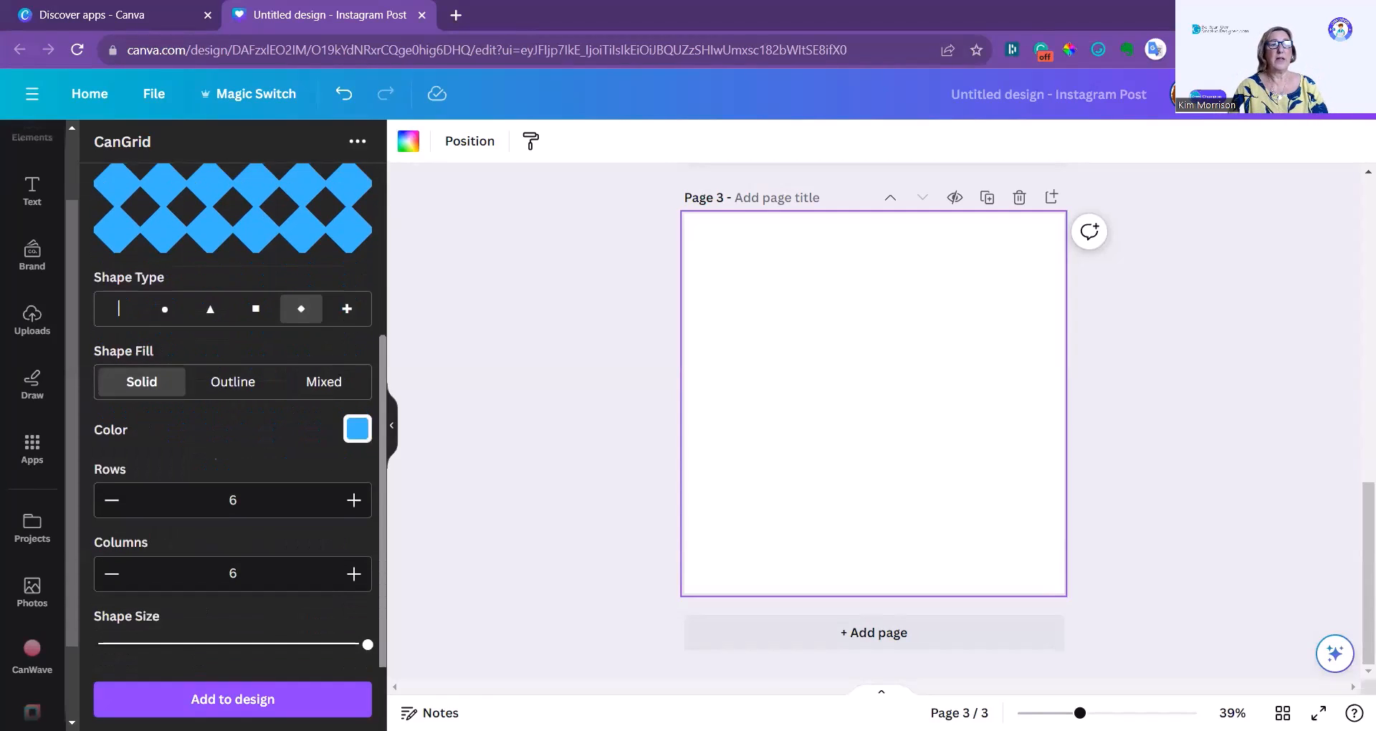
click(215, 705)
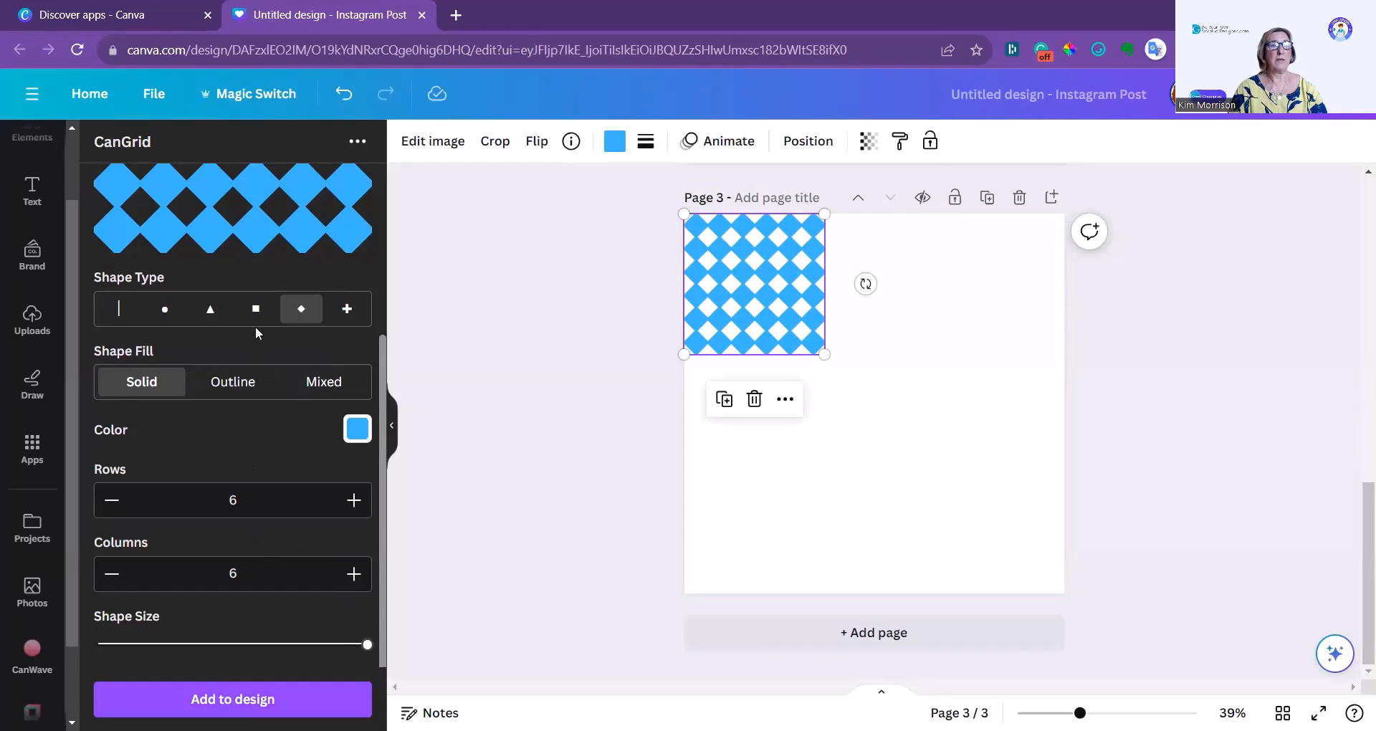
Add a grid of smaller circles with 4 rows and 4 columns, and place it in the lower-left corner of page 3.
click(165, 309)
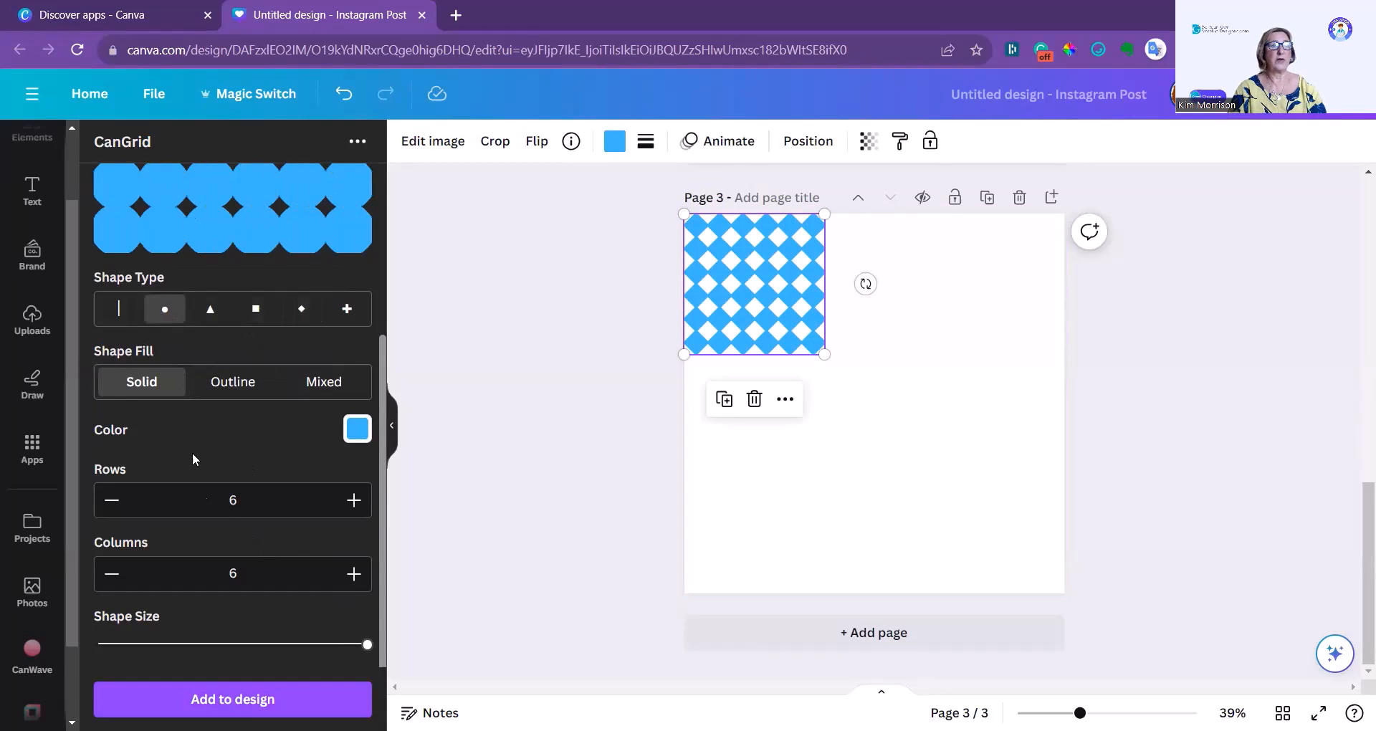
drag(366, 644, 172, 649)
click(111, 502)
click(111, 502)
click(110, 575)
click(110, 575)
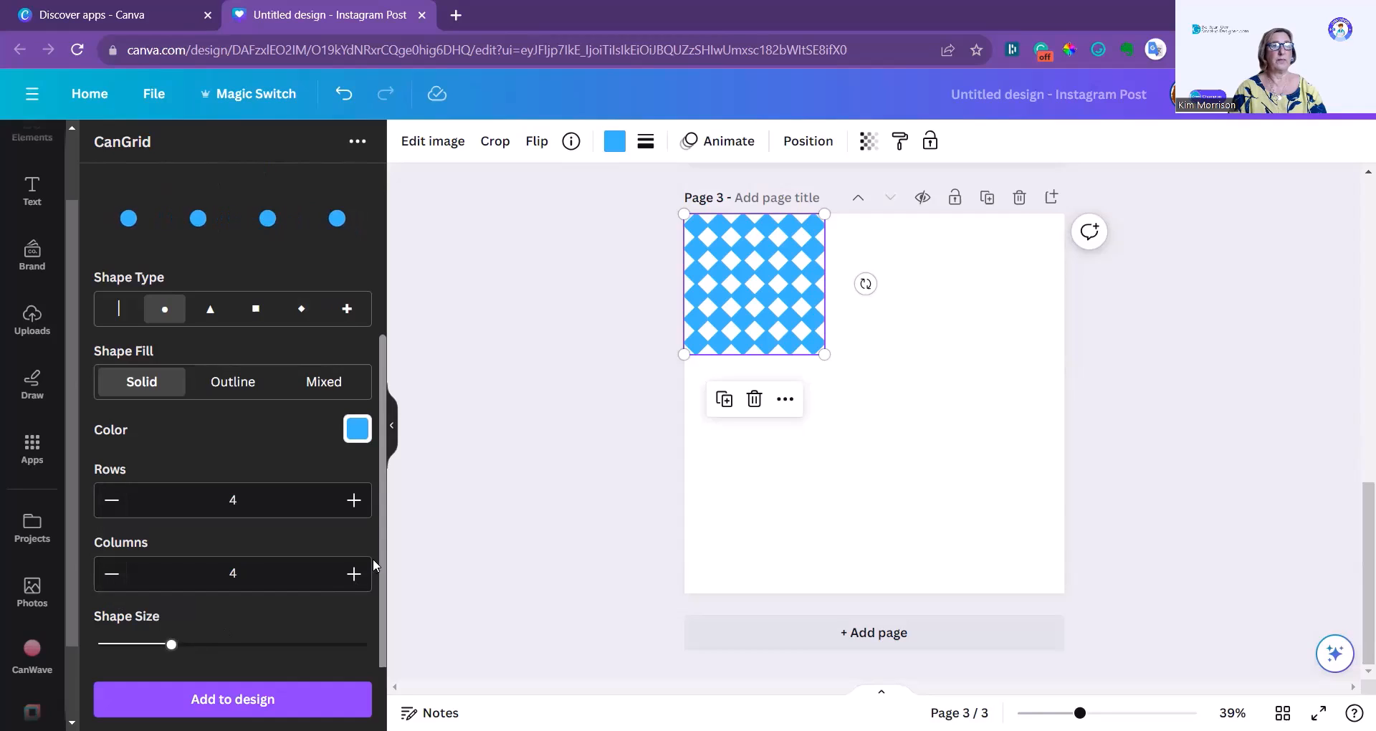
click(233, 699)
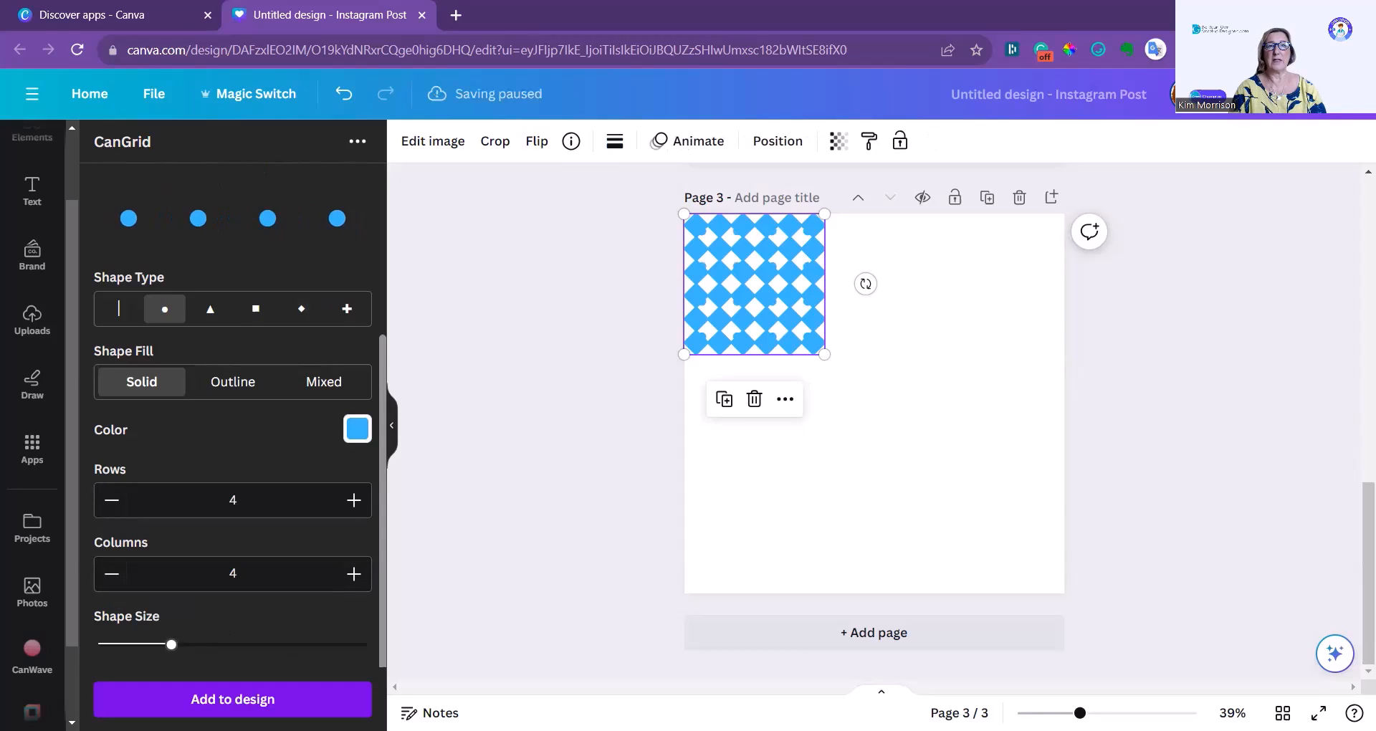
drag(747, 313, 746, 550)
Change the grid's shape type to lines and set it to 8 columns.
scroll(178, 471, up, 3)
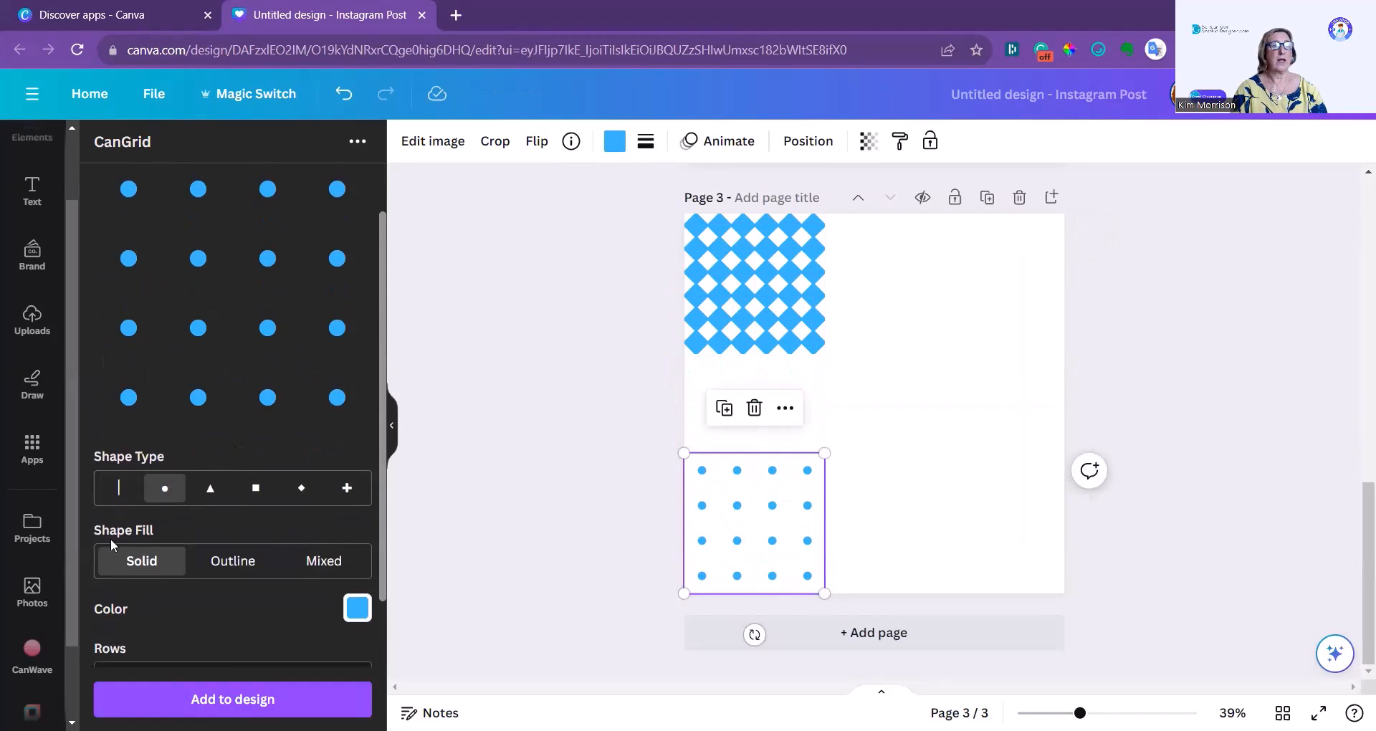
click(115, 488)
scroll(115, 487, down, 3)
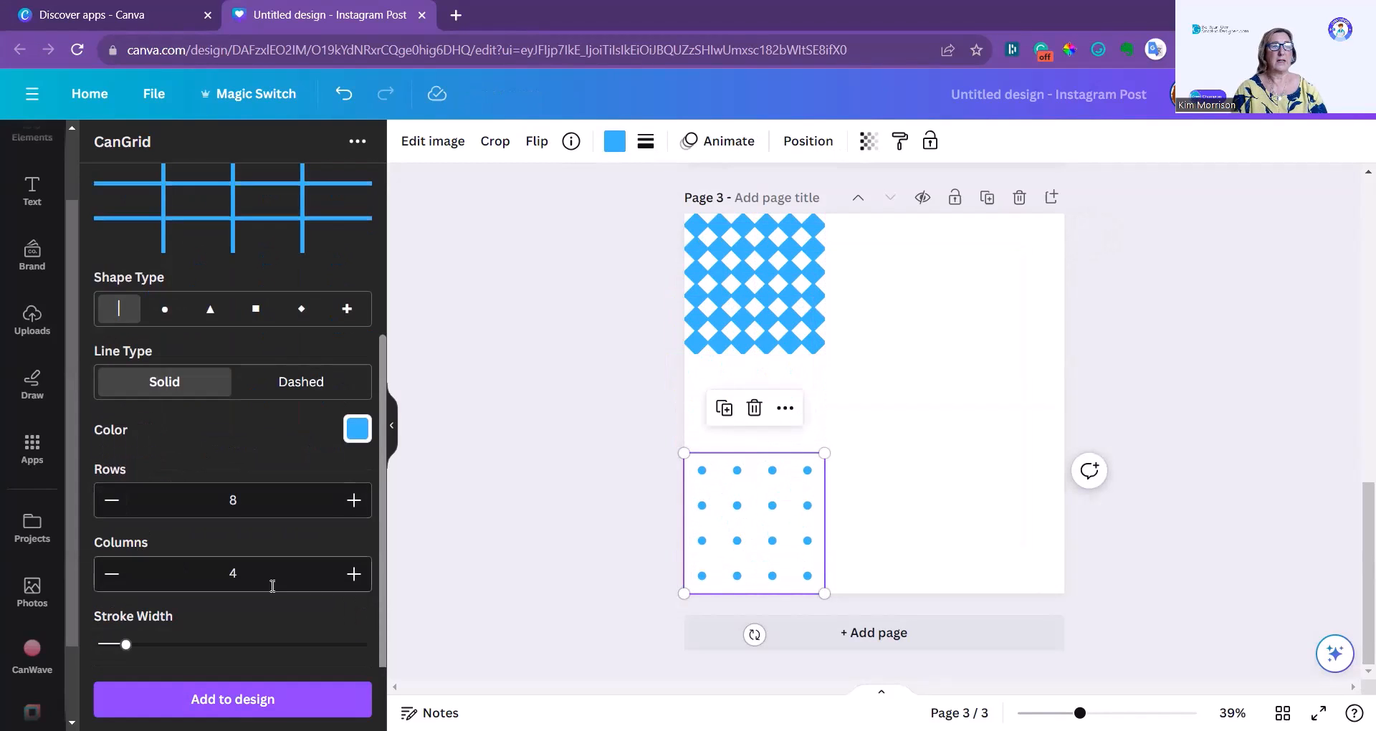
click(354, 575)
click(353, 575)
click(353, 575)
click(354, 574)
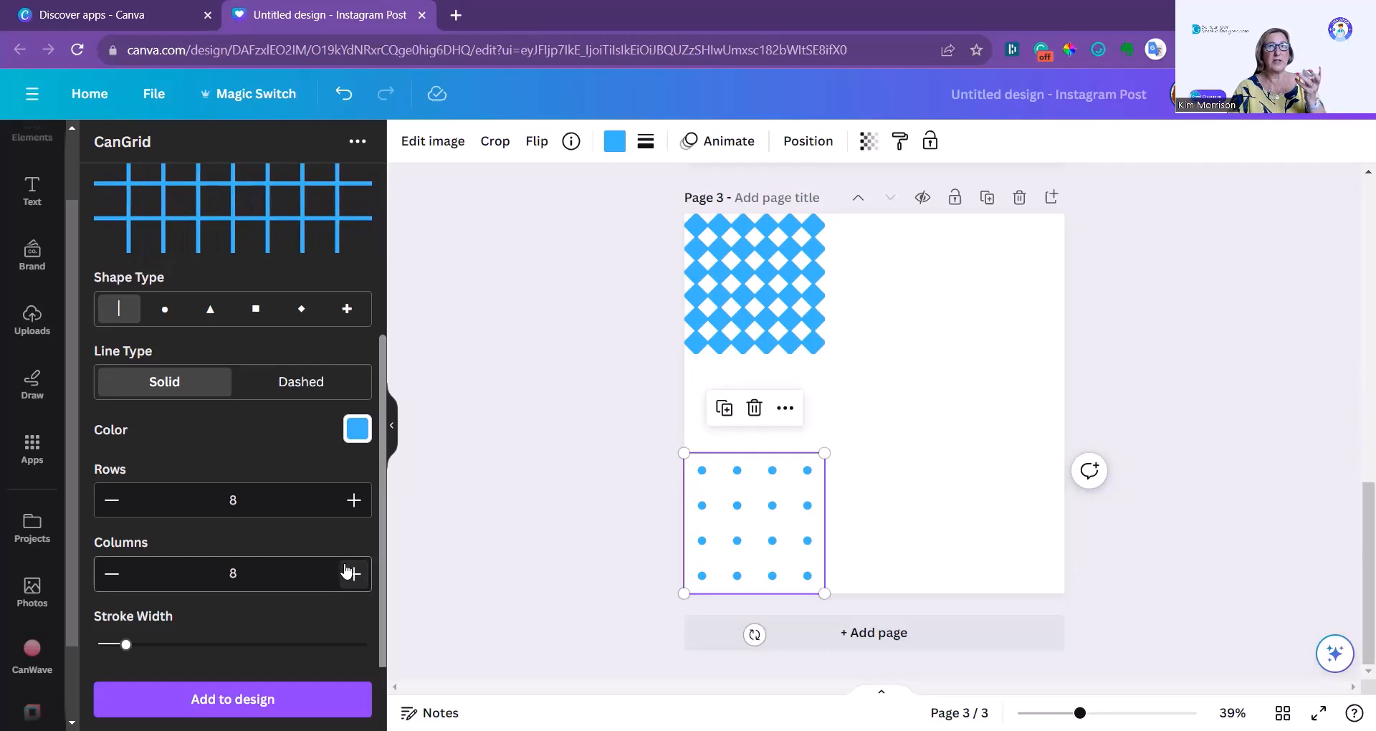
Try a thicker stroke width for the line grid, reduce it to thin lines, and add the grid to the upper-right corner of page 3.
mouse_move(125, 645)
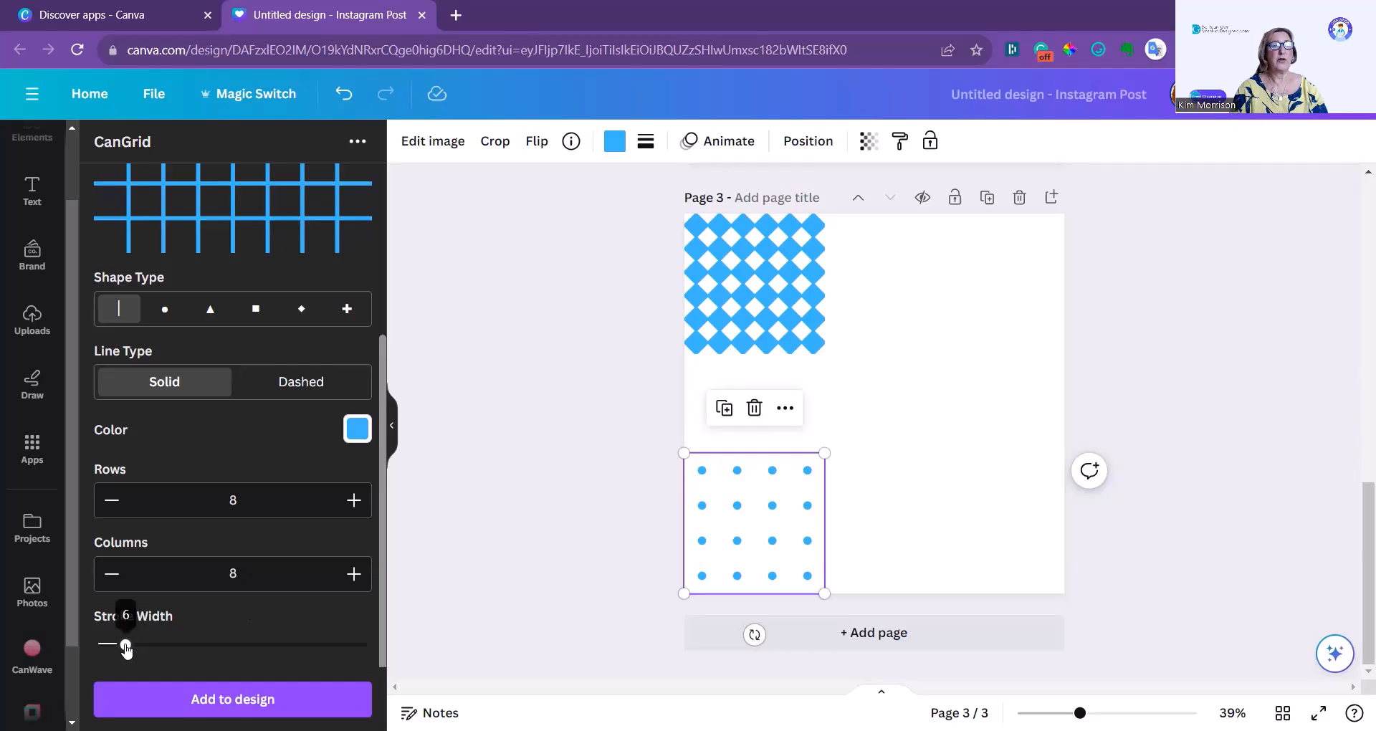
drag(125, 645, 192, 646)
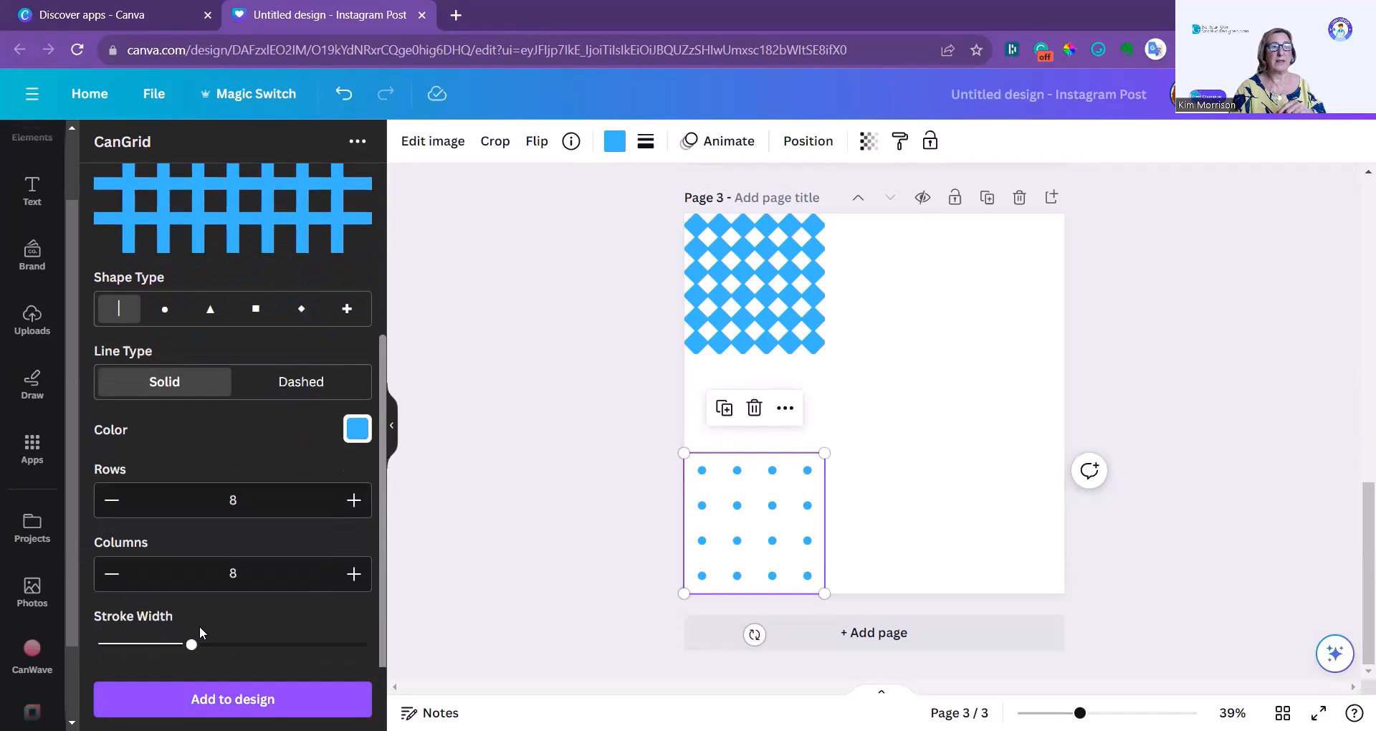
drag(194, 648, 121, 646)
click(246, 699)
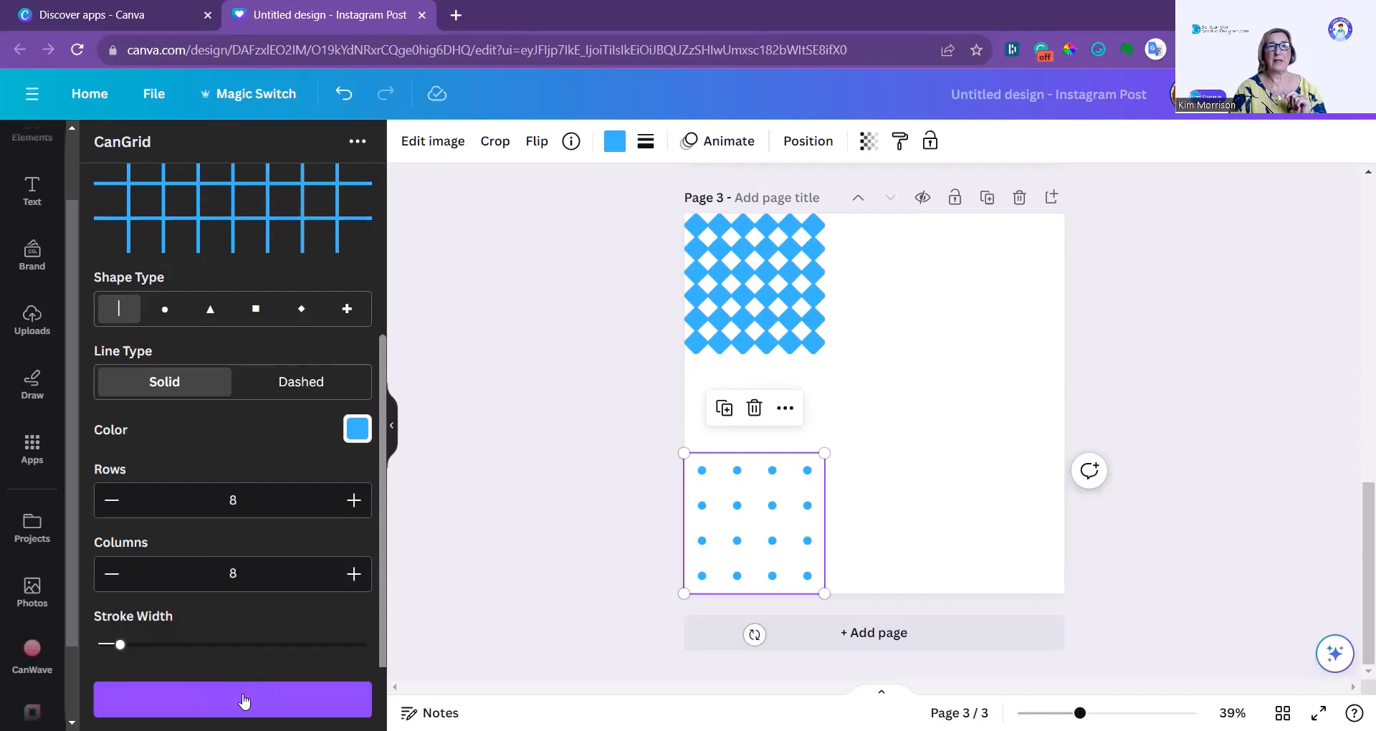
Add a grid of squares with 5 rows and 4 columns, and place it in the lower-right corner of page 3.
click(254, 309)
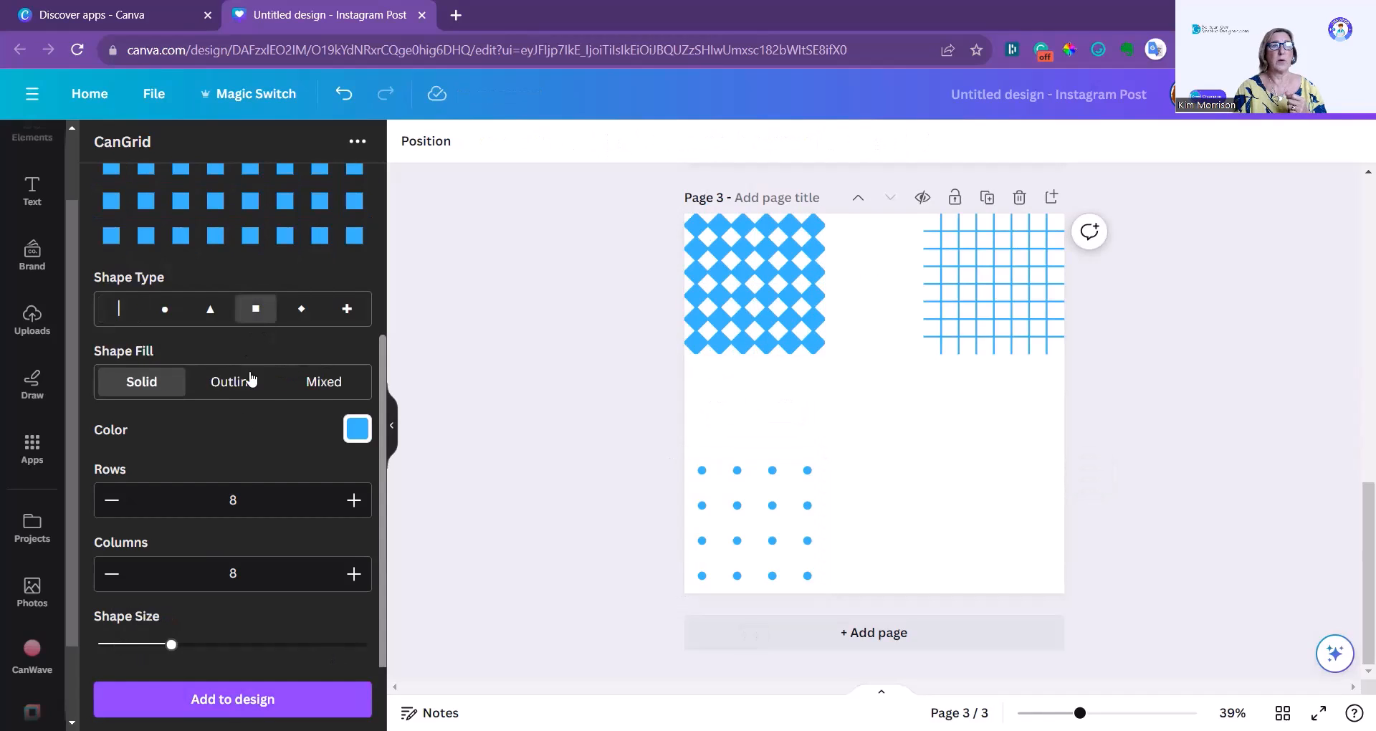
click(113, 500)
click(112, 501)
click(113, 500)
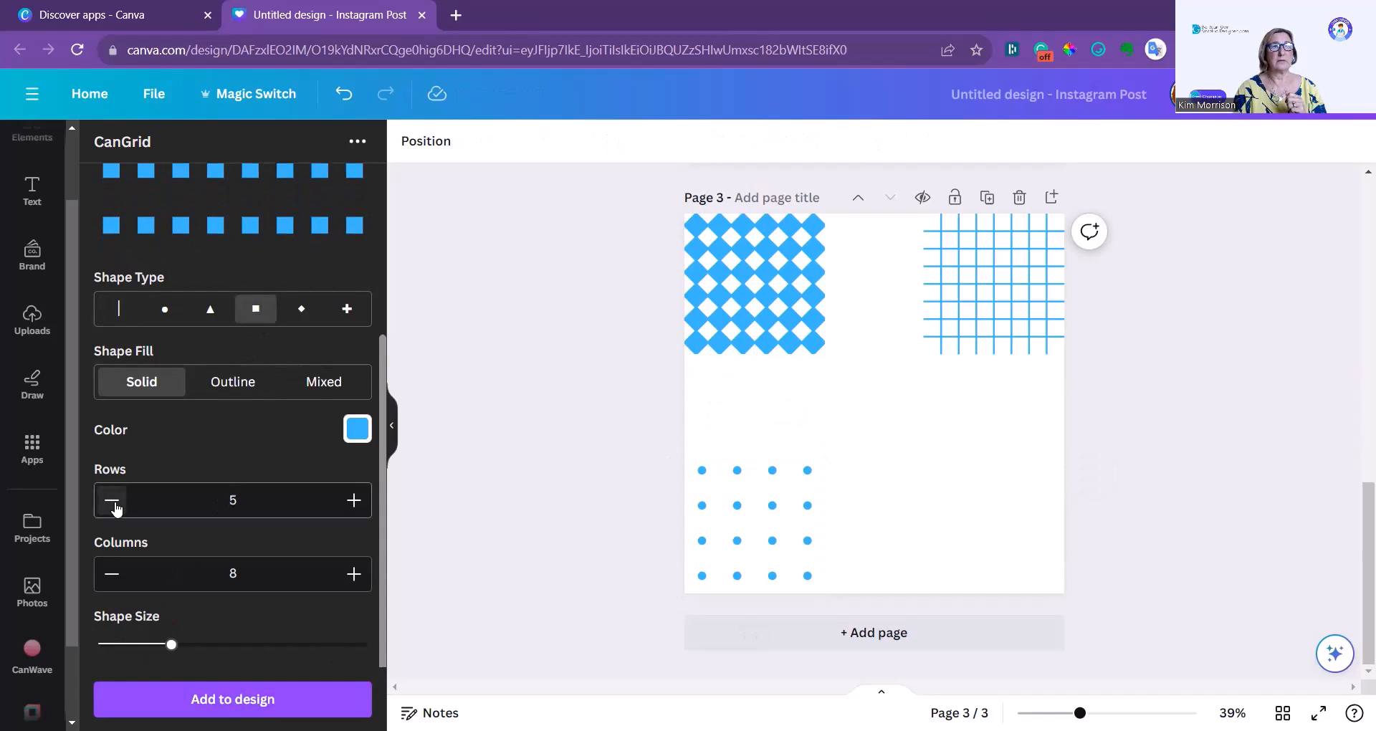
click(112, 574)
click(113, 574)
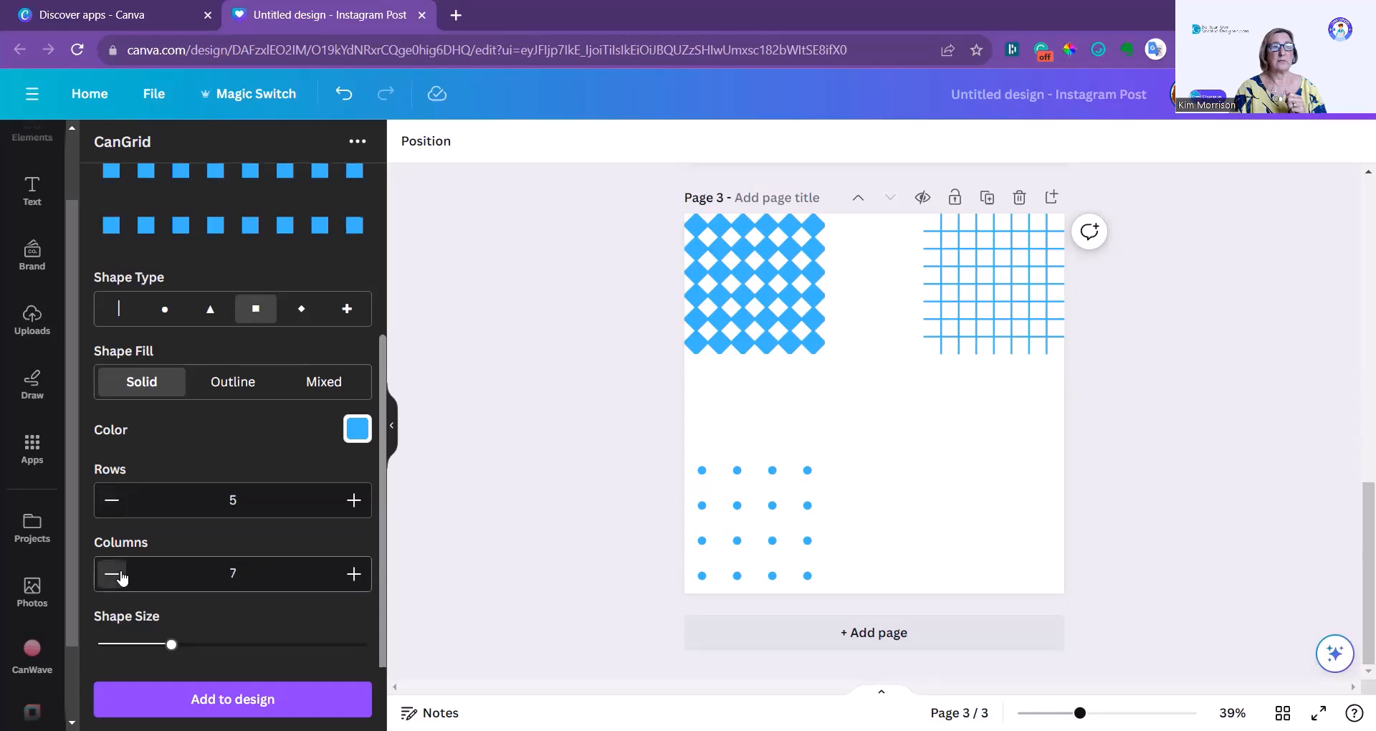
click(112, 574)
click(114, 574)
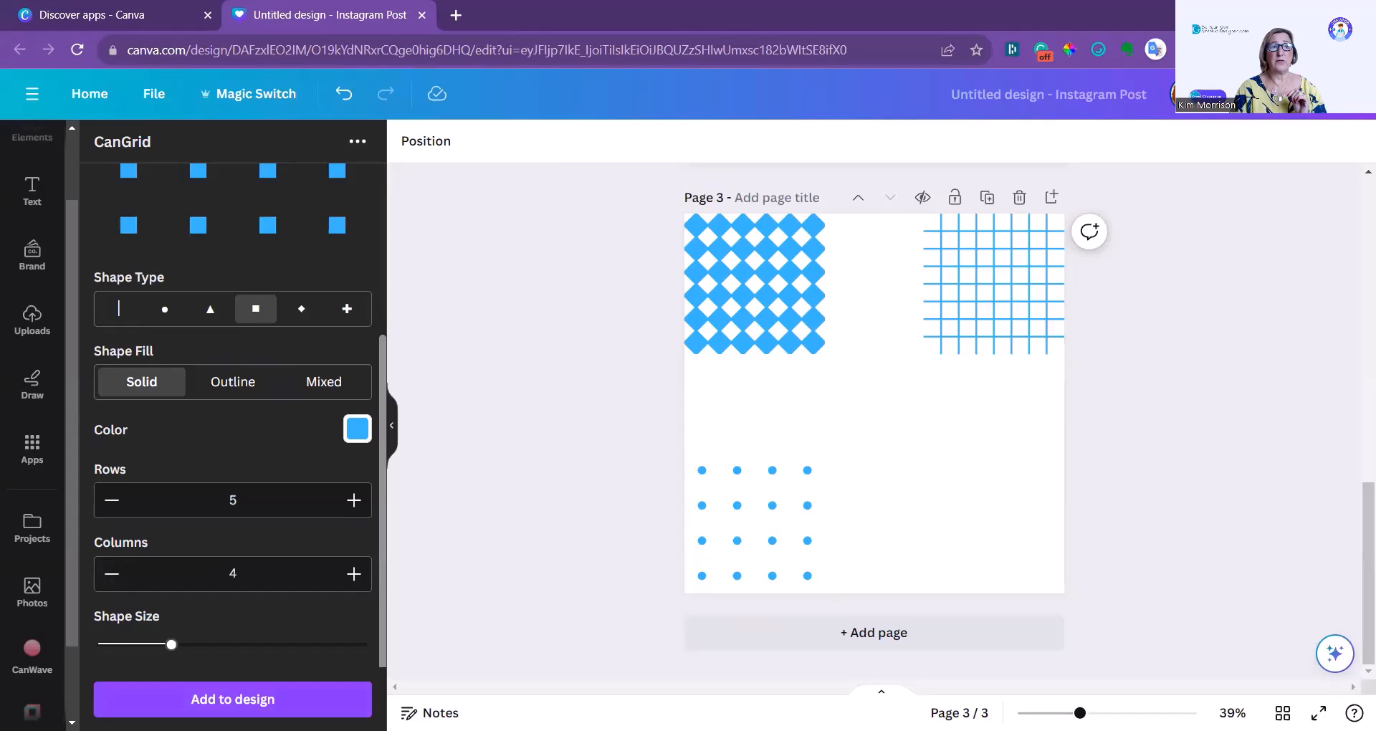
click(230, 701)
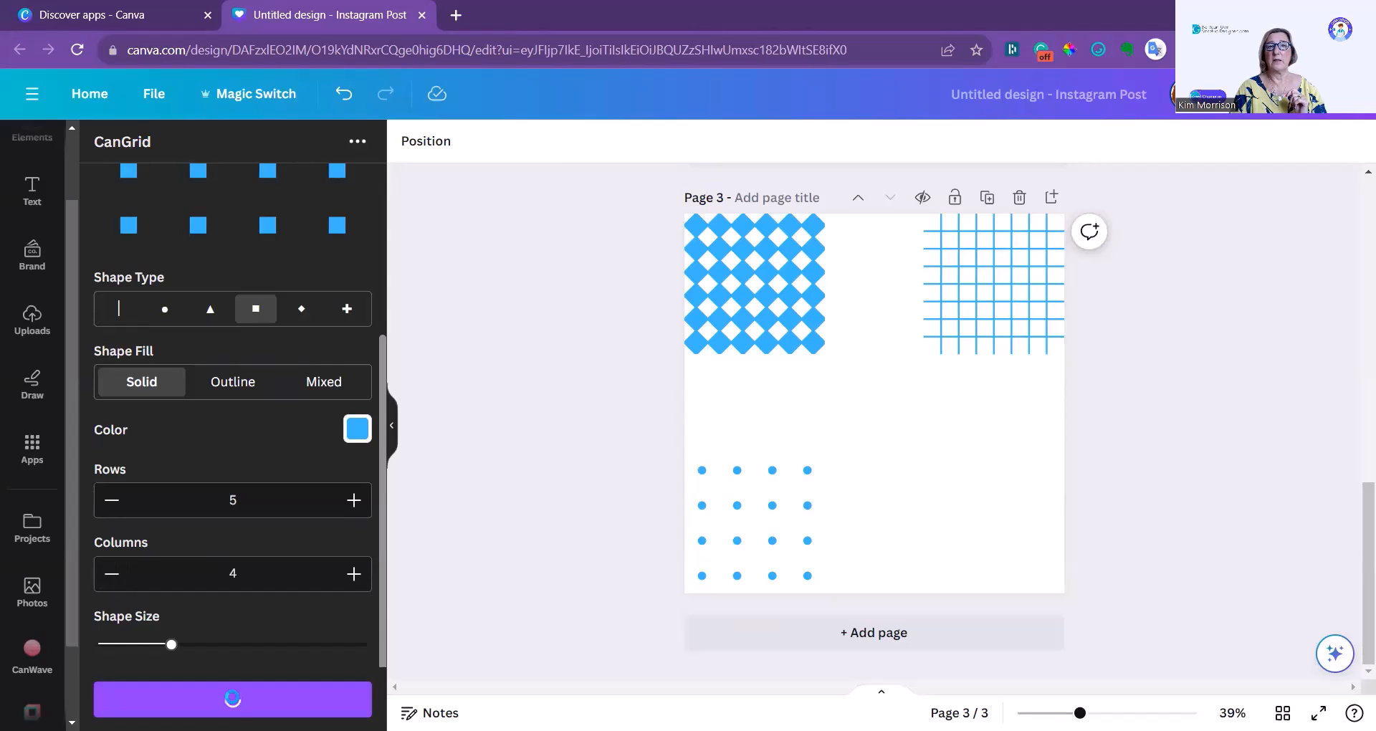
drag(859, 454, 970, 544)
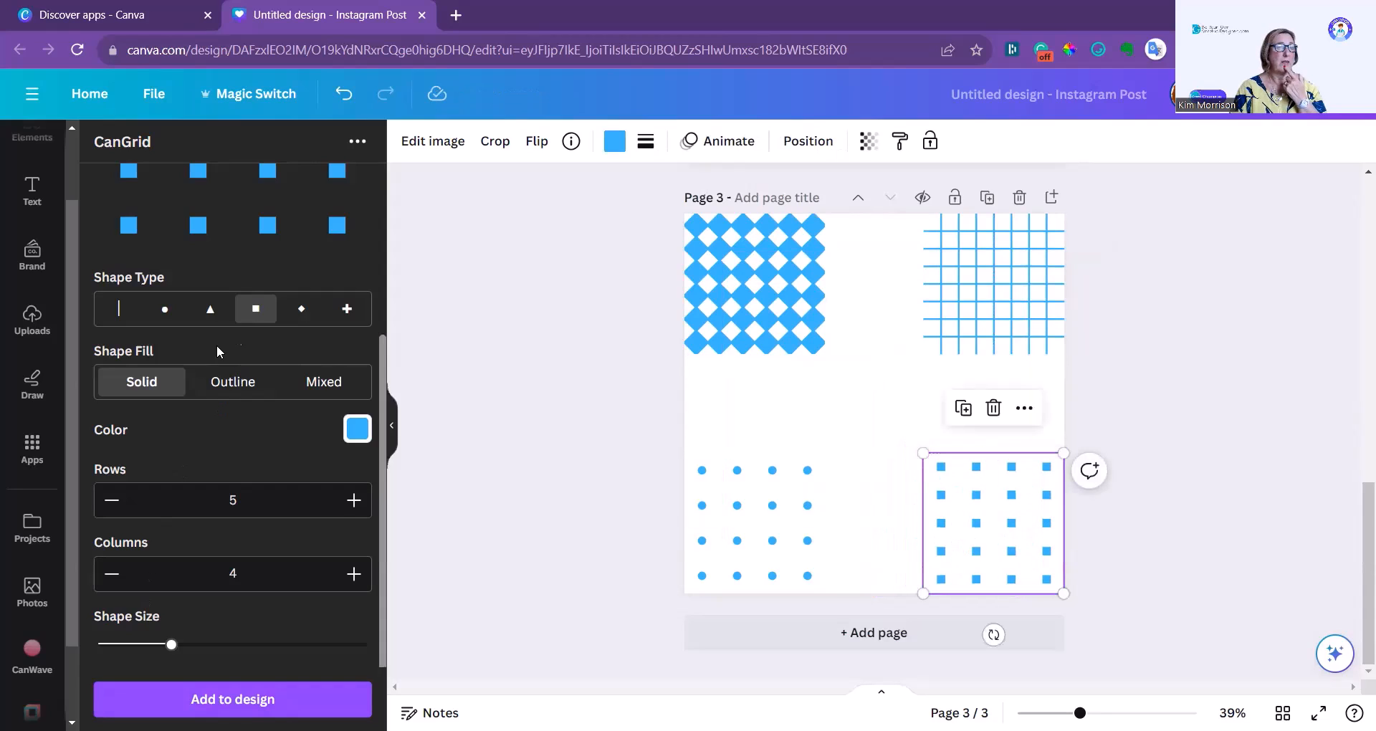
Add a grid of plus signs with 3 rows and 6 columns, and place it in the center of page 3.
click(340, 310)
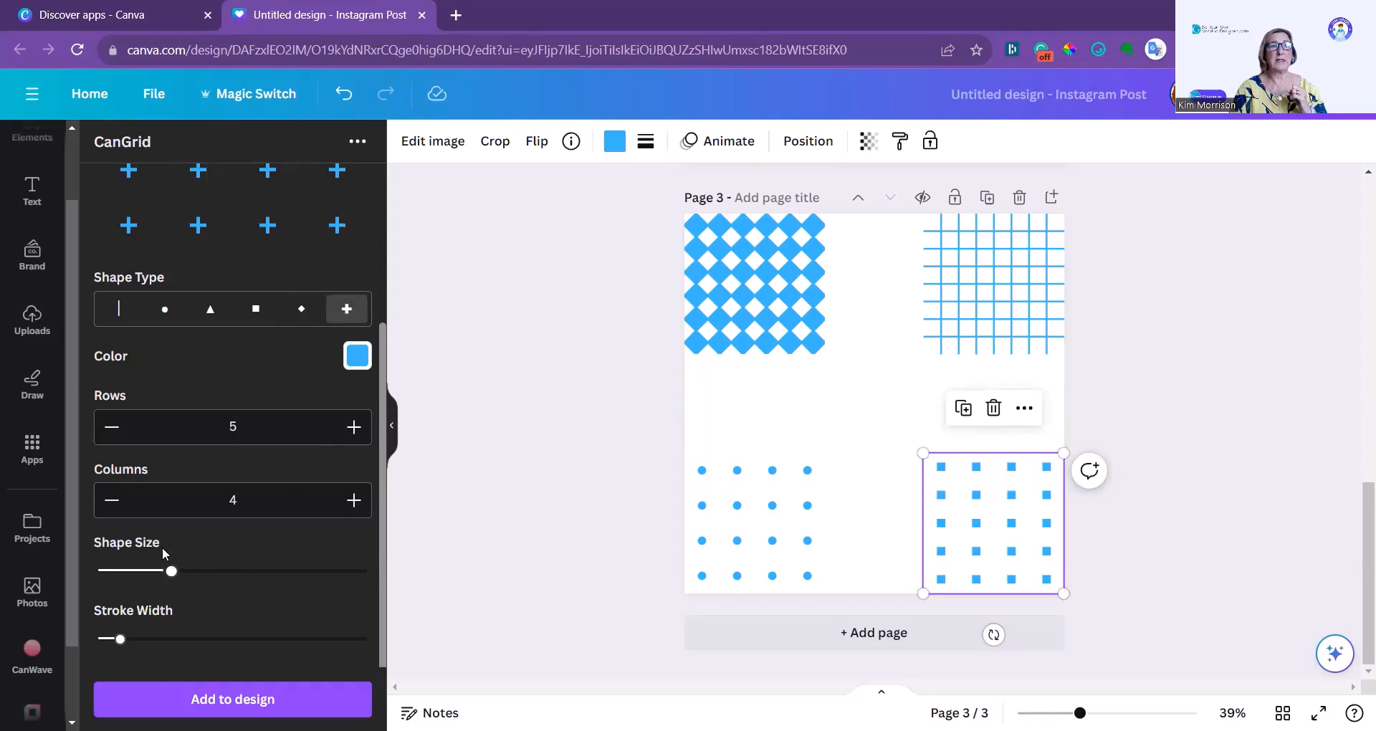
click(109, 429)
click(109, 429)
click(354, 500)
click(354, 500)
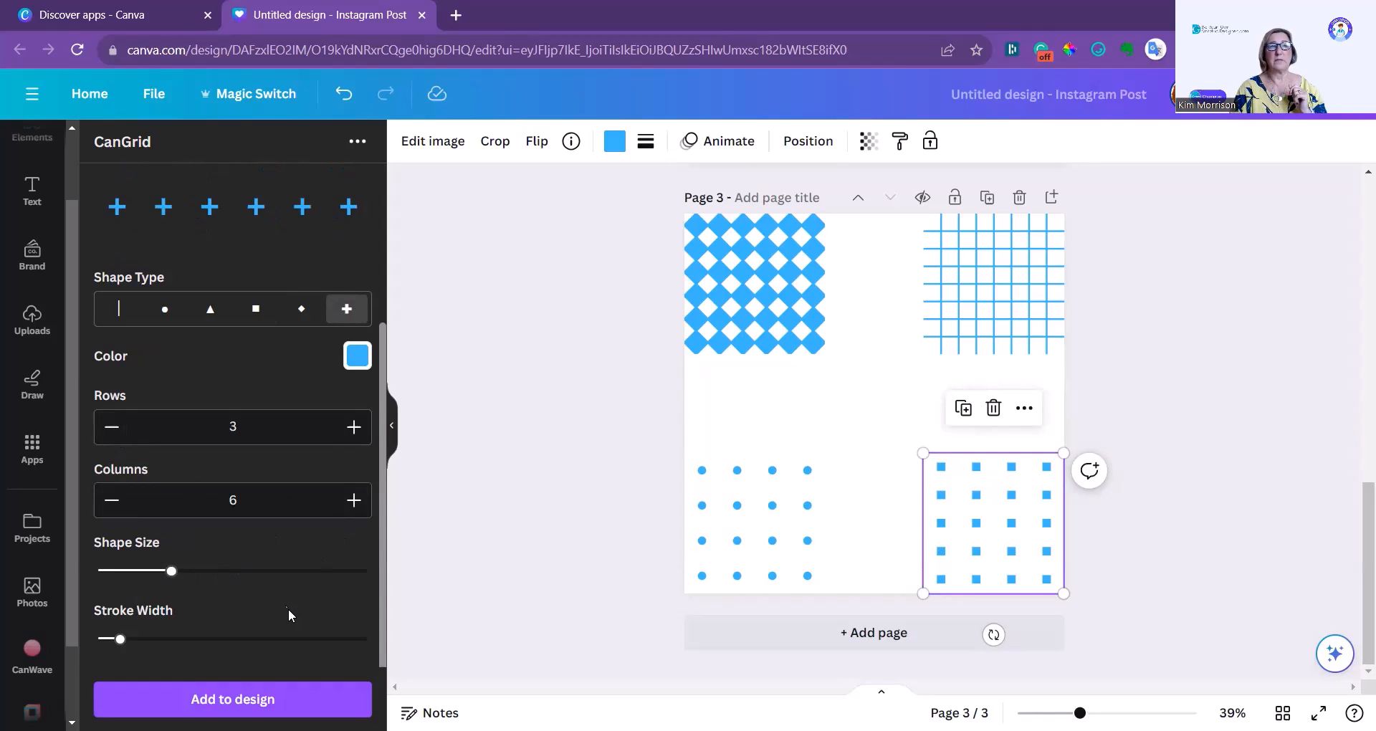
scroll(261, 399, up, 3)
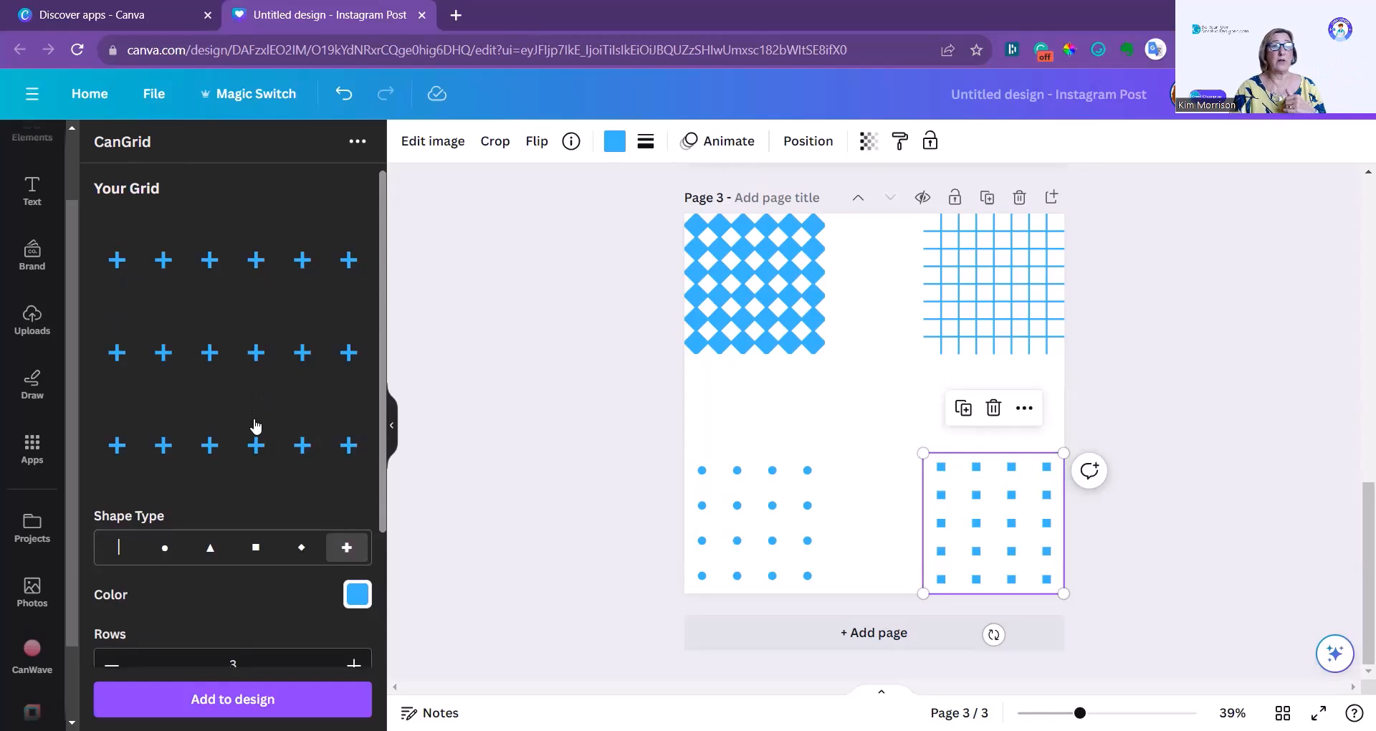
click(233, 699)
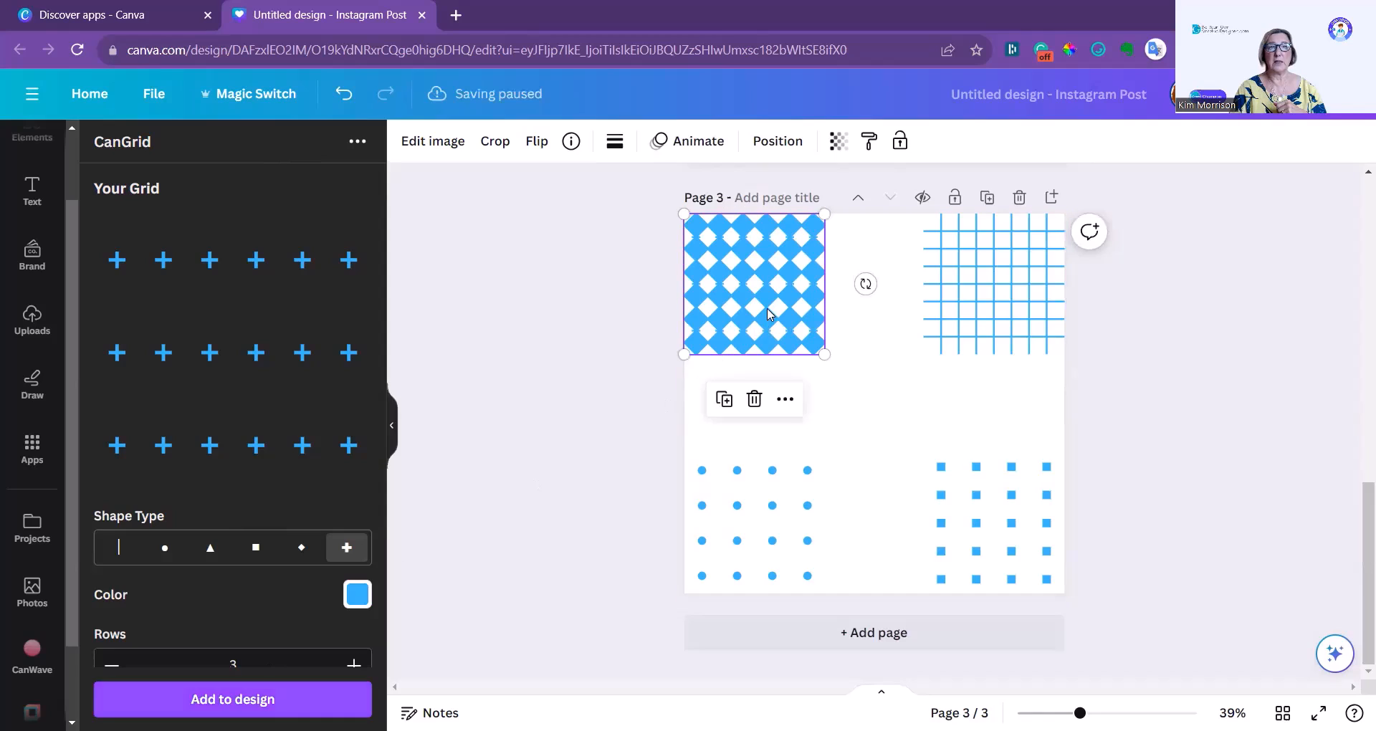
drag(749, 292, 863, 406)
click(1301, 430)
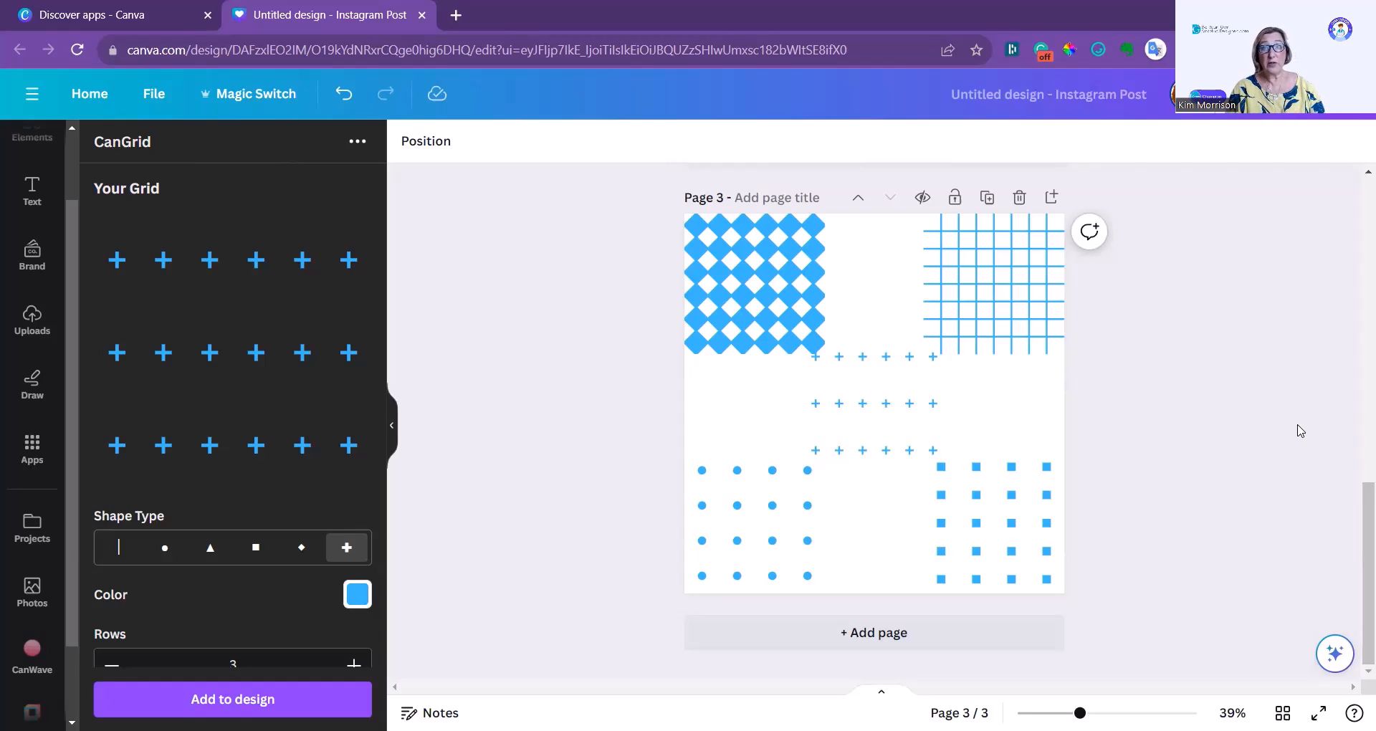
scroll(1323, 465, up, 5)
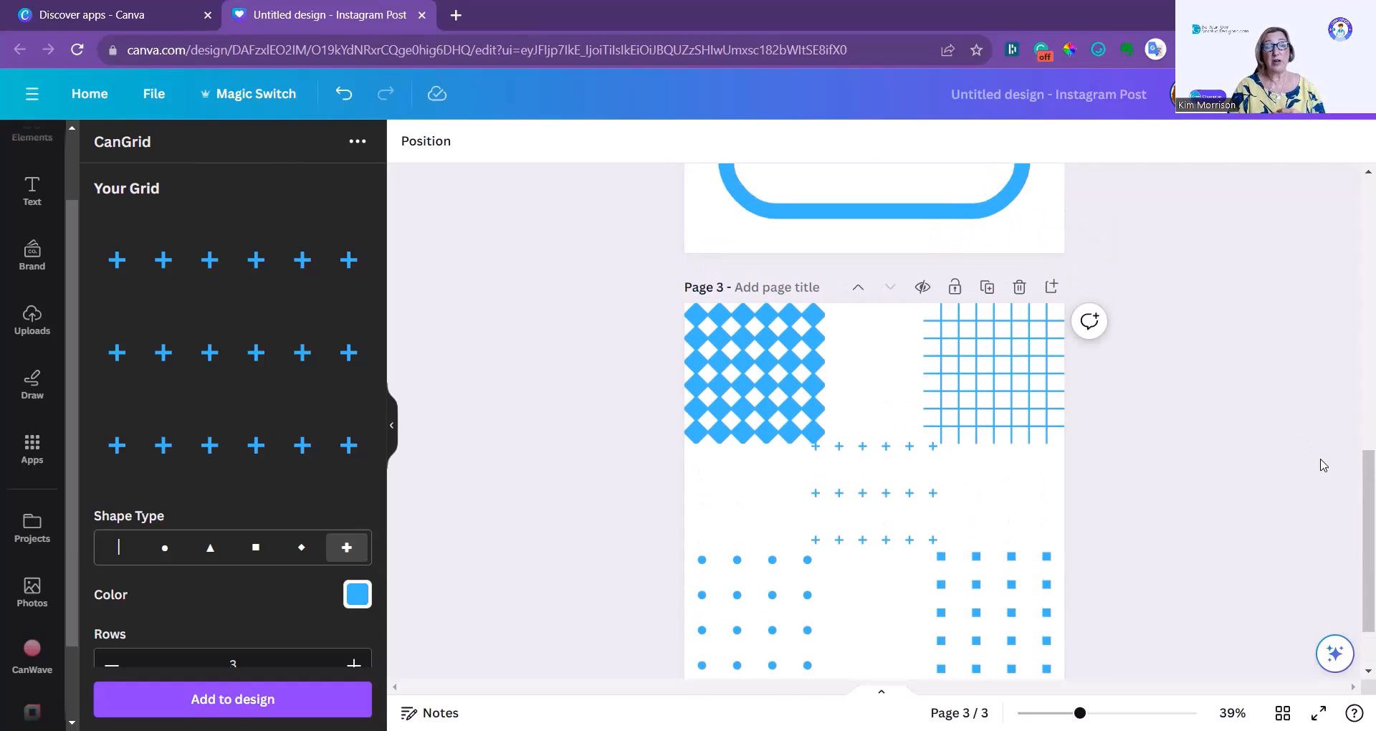
scroll(1323, 473, up, 5)
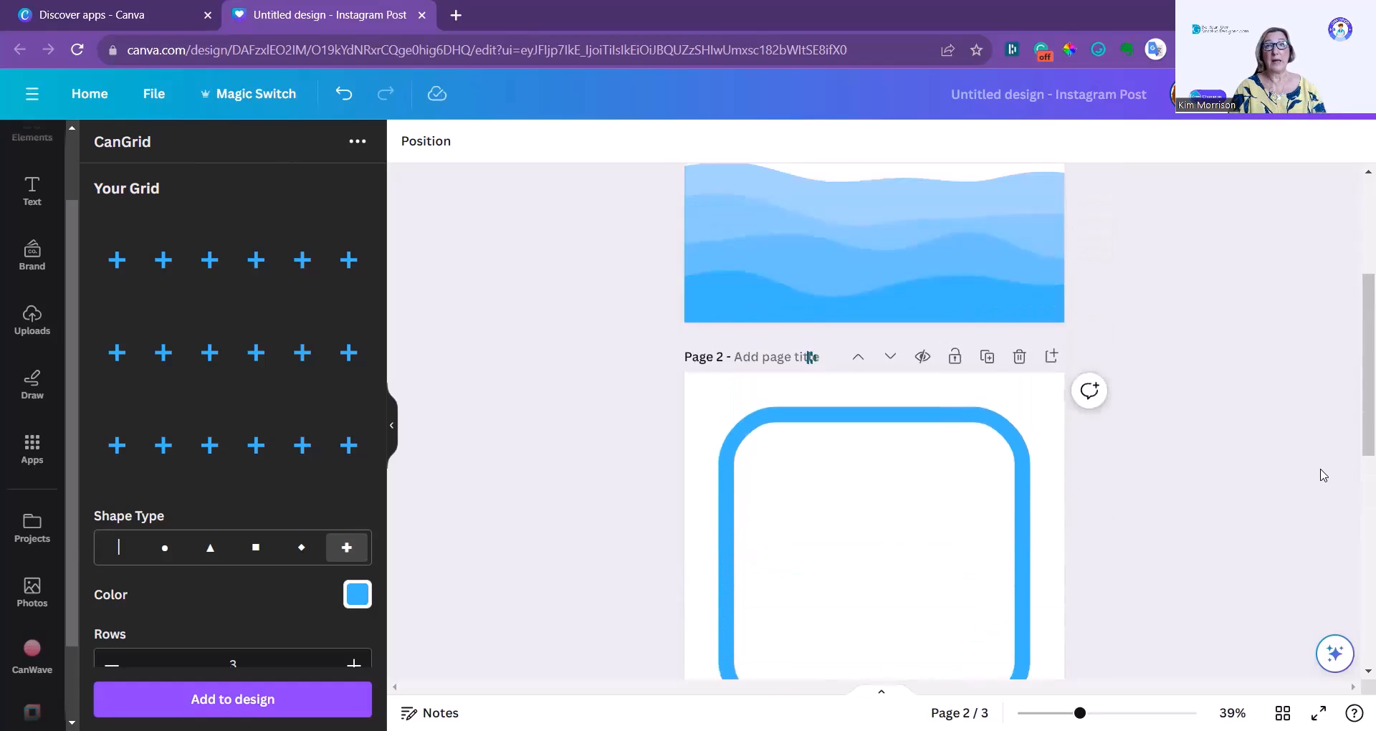